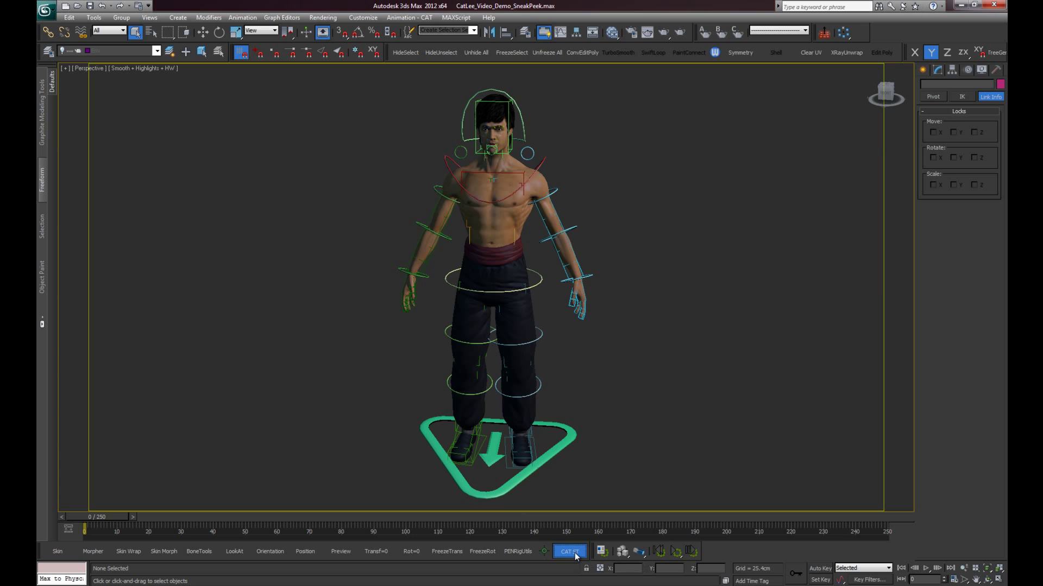
Open the CAT Survival Toolkit and set Bruce_Rig as its CAT parent
{"action": "left_click", "coordinate": [575, 552]}
{"action": "left_click_drag", "start_coordinate": [514, 173], "coordinate": [243, 142]}
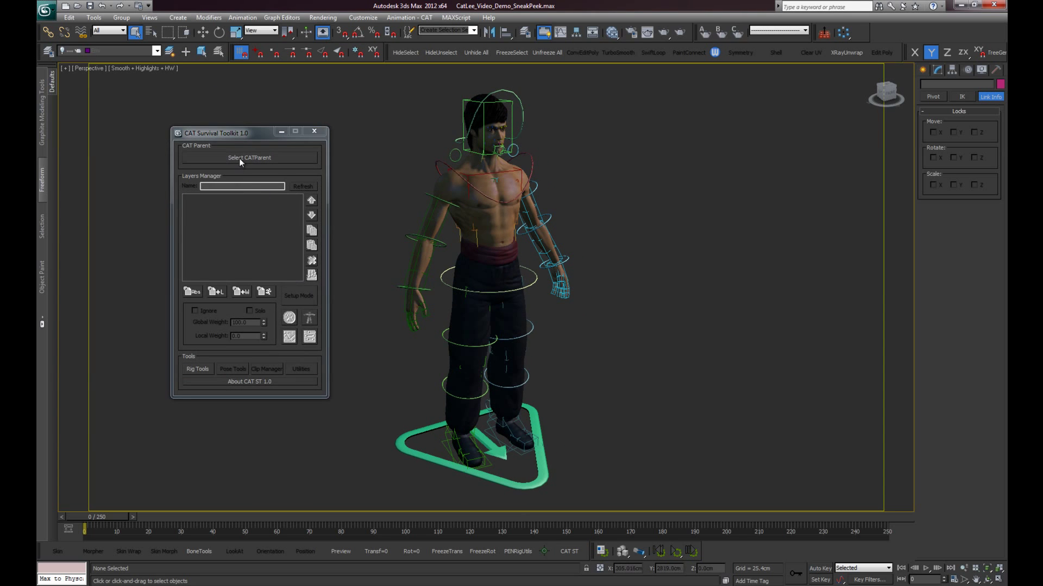
{"action": "left_click", "coordinate": [239, 158]}
{"action": "left_click", "coordinate": [416, 454]}
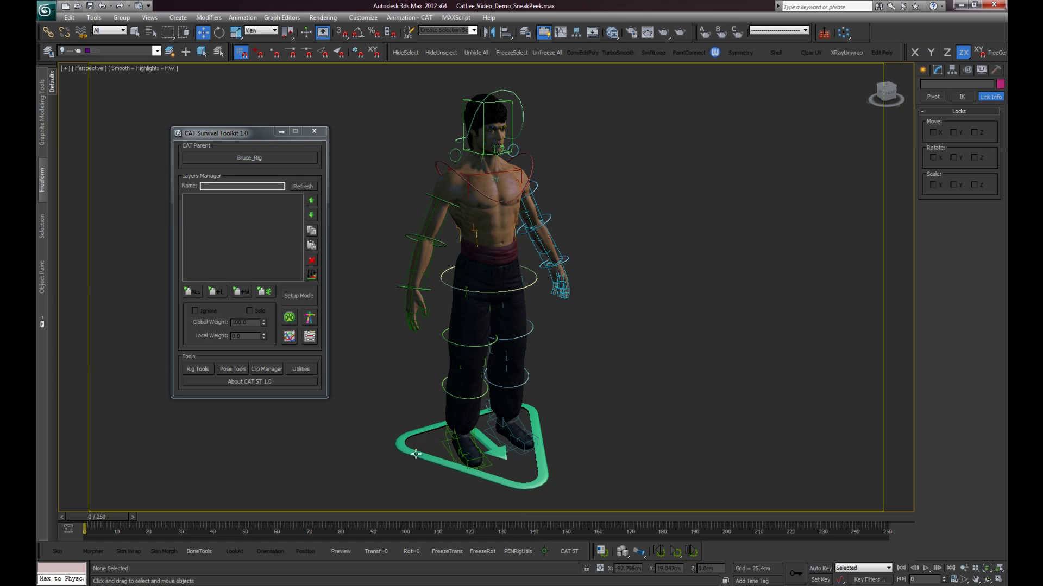
Add an Absolute Layer, switch the rig to Anim Mode, and check Rig Tools
{"action": "mouse_move", "coordinate": [581, 230]}
{"action": "middle_mouse_down", "text": "alt"}
{"action": "mouse_move", "coordinate": [459, 256]}
{"action": "mouse_move", "coordinate": [536, 252]}
{"action": "middle_mouse_up", "text": "alt"}
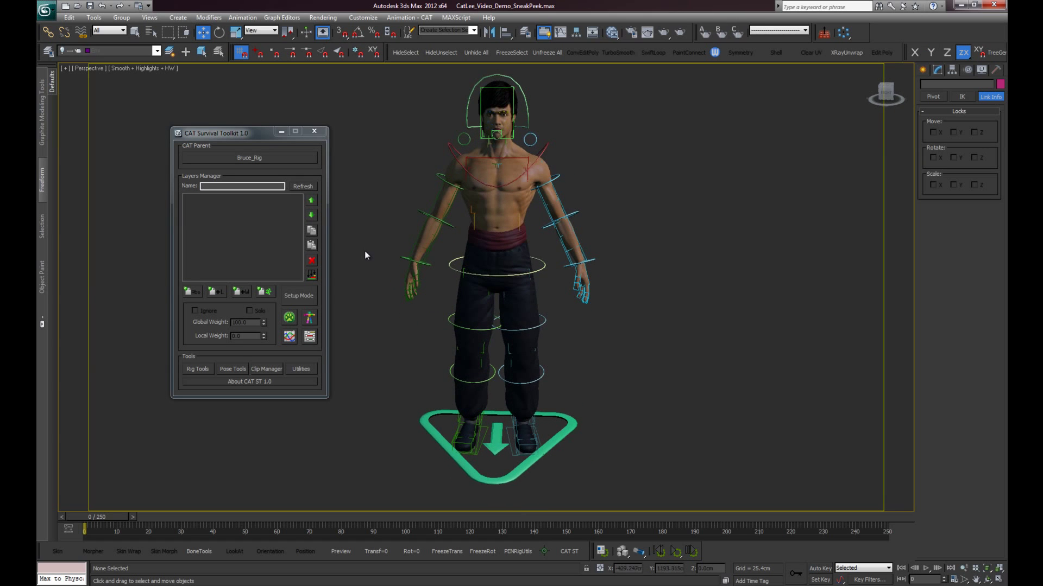
{"action": "left_click", "coordinate": [195, 294]}
{"action": "left_click", "coordinate": [302, 298]}
{"action": "left_click", "coordinate": [197, 369]}
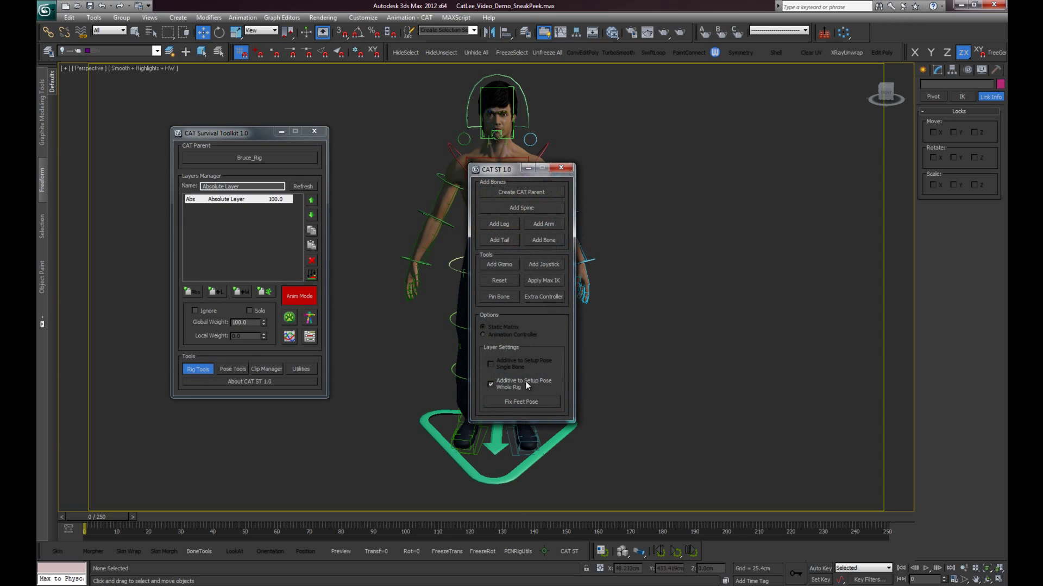
{"action": "left_click", "coordinate": [561, 168]}
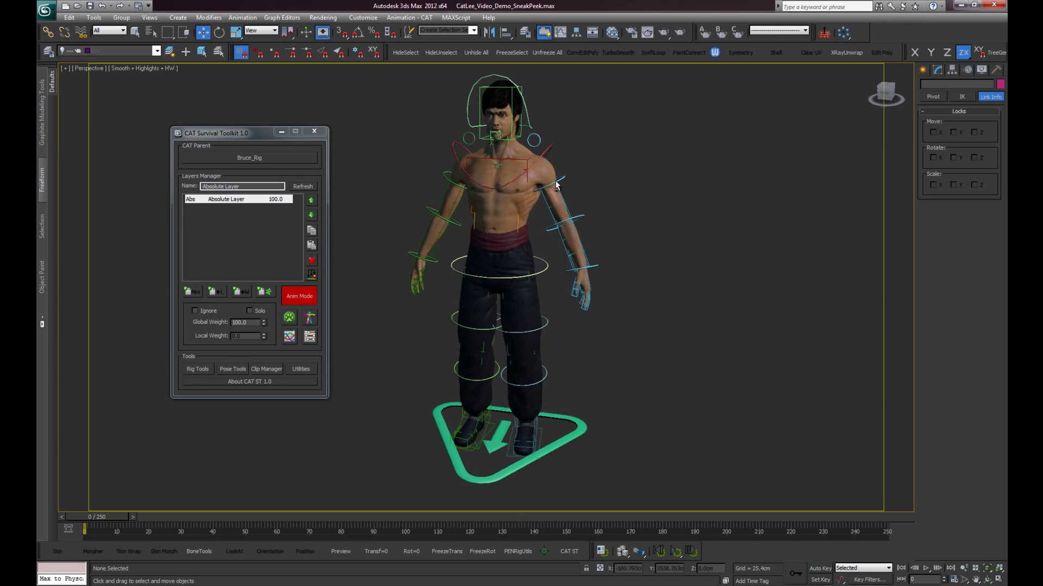
{"action": "mouse_move", "coordinate": [530, 203]}
{"action": "middle_mouse_down", "text": "alt"}
{"action": "mouse_move", "coordinate": [491, 284]}
{"action": "mouse_move", "coordinate": [491, 411]}
{"action": "middle_mouse_up", "text": "alt"}
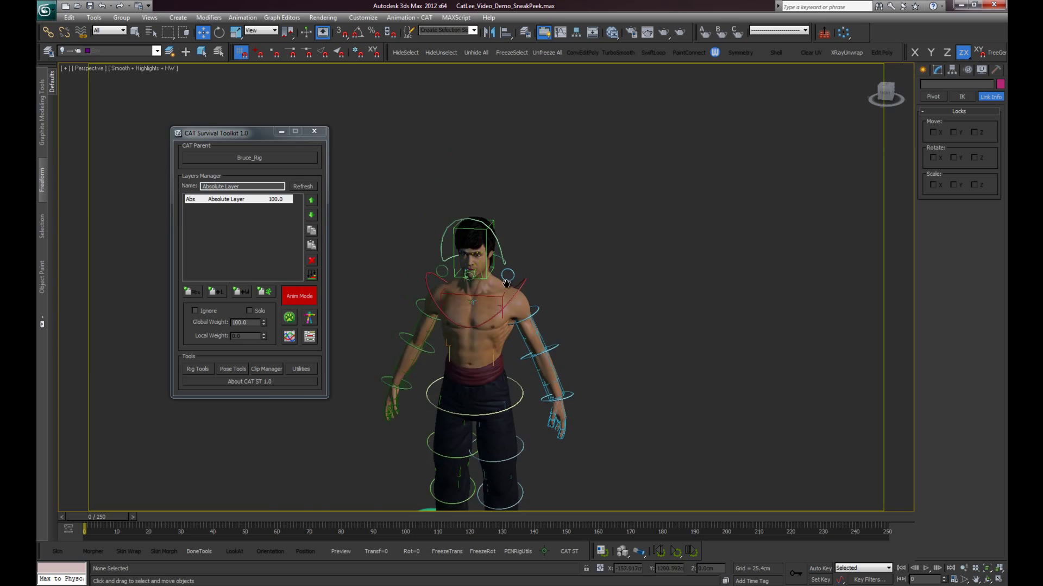
{"action": "scroll", "coordinate": [491, 411], "scroll_direction": "up", "scroll_amount": 5}
{"action": "scroll", "coordinate": [545, 269], "scroll_direction": "up", "scroll_amount": 2}
{"action": "scroll", "coordinate": [546, 269], "scroll_direction": "down", "scroll_amount": 6}
{"action": "scroll", "coordinate": [532, 159], "scroll_direction": "up", "scroll_amount": 2}
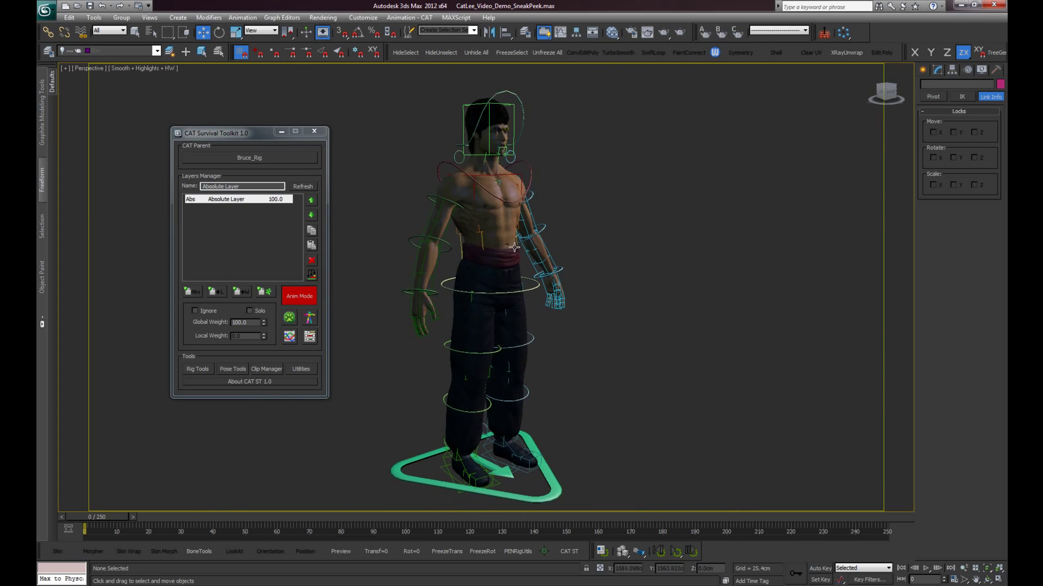
{"action": "scroll", "coordinate": [468, 247], "scroll_direction": "up", "scroll_amount": 1}
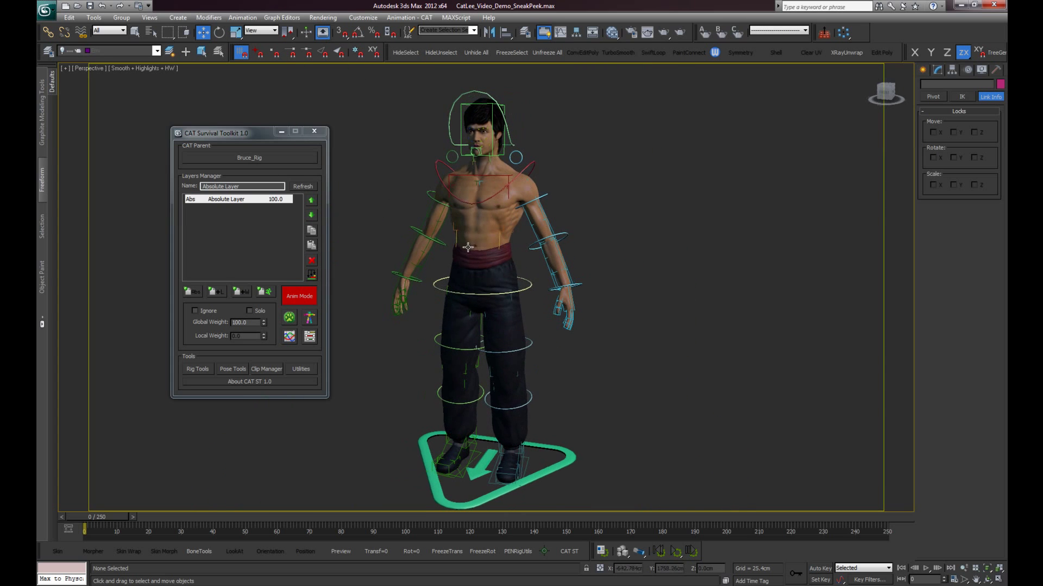
Open the Pose Manager and dock the toolkit along the left side
{"action": "left_click", "coordinate": [232, 370]}
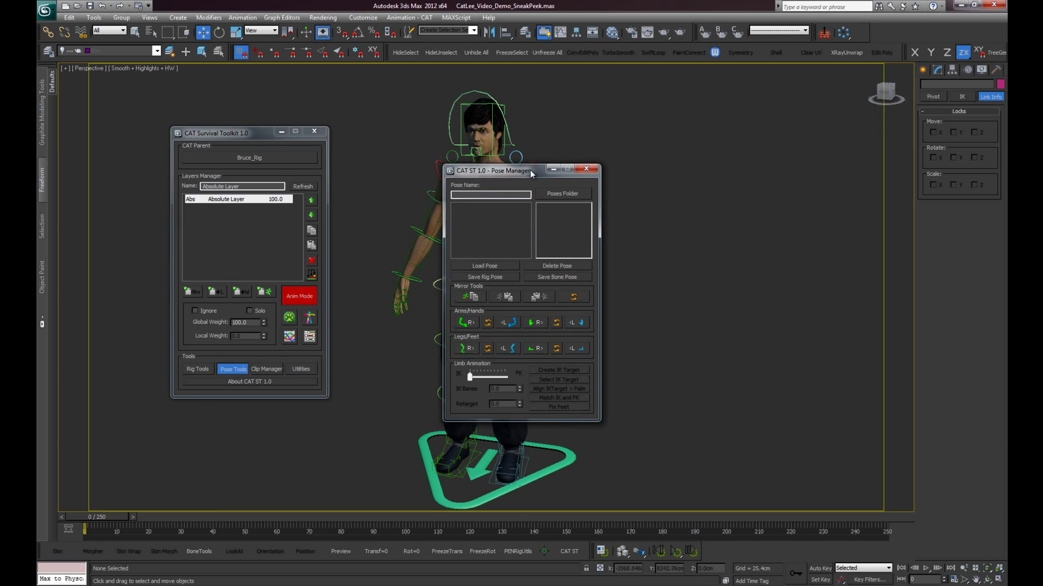
{"action": "left_click_drag", "start_coordinate": [530, 170], "coordinate": [741, 107]}
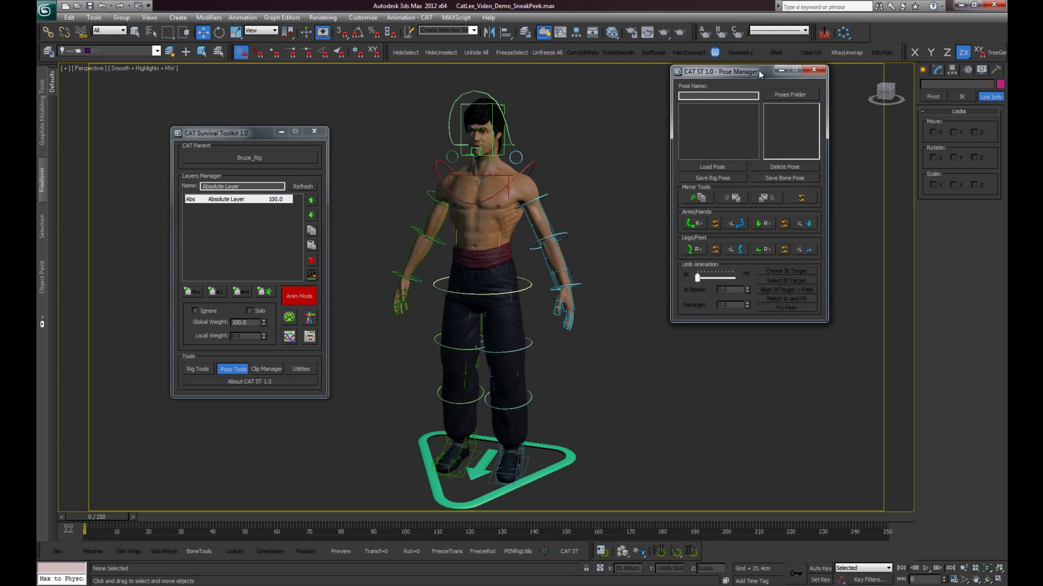
{"action": "right_click", "coordinate": [265, 144]}
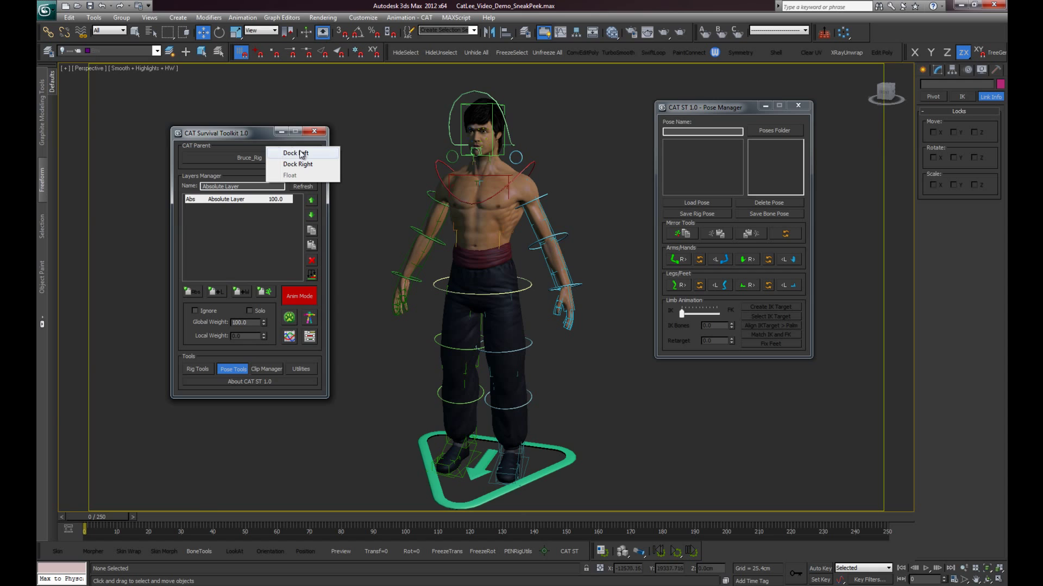
{"action": "left_click", "coordinate": [302, 155]}
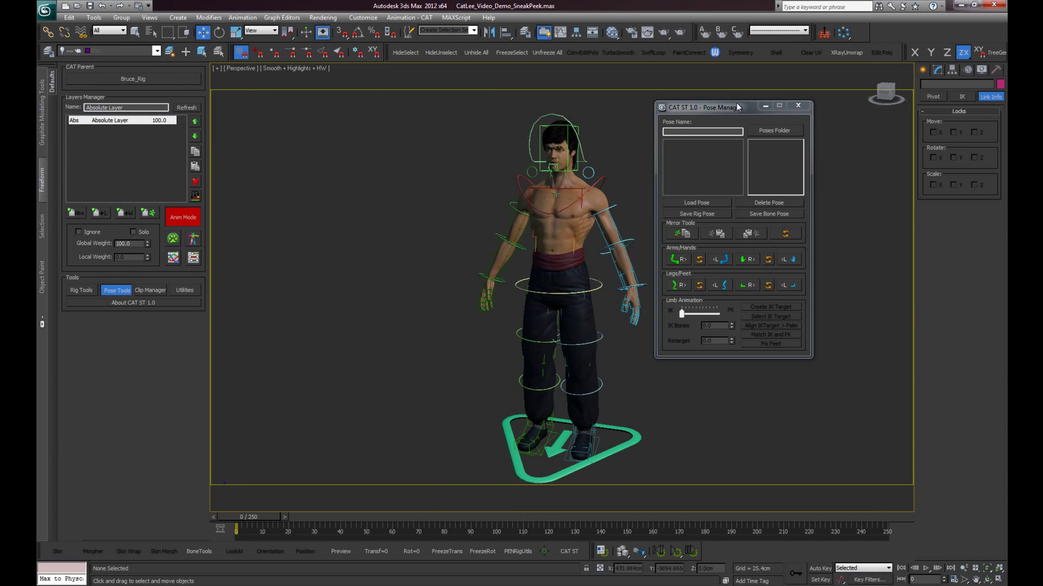
Dock the Pose Manager under the toolkit, then float it as its own window
{"action": "left_click_drag", "start_coordinate": [736, 102], "coordinate": [327, 123]}
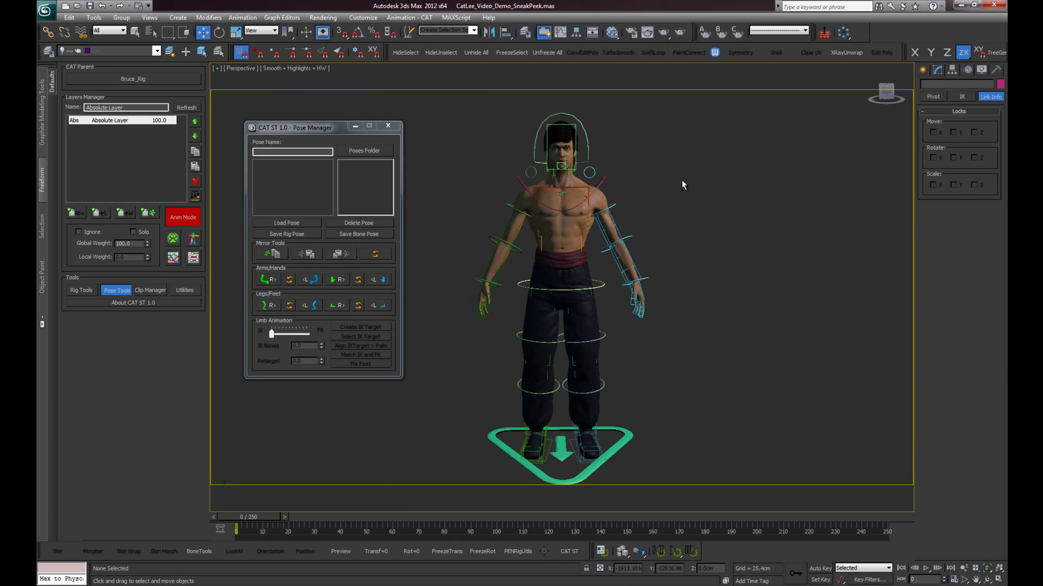
{"action": "scroll", "coordinate": [595, 163], "scroll_direction": "up", "scroll_amount": 5}
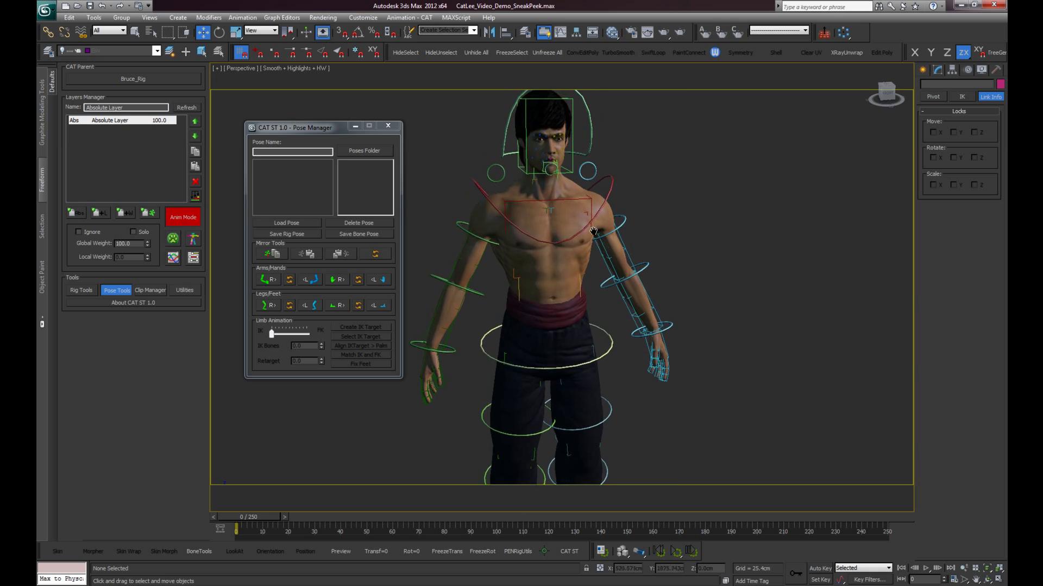
{"action": "middle_click_drag", "start_coordinate": [594, 232], "coordinate": [444, 185], "text": "alt"}
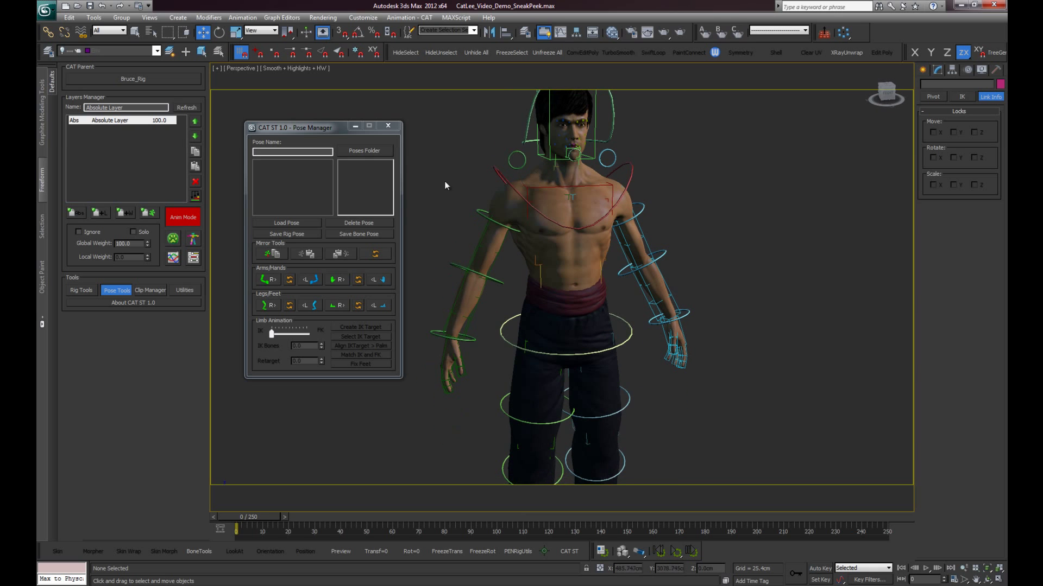
{"action": "right_click", "coordinate": [328, 139]}
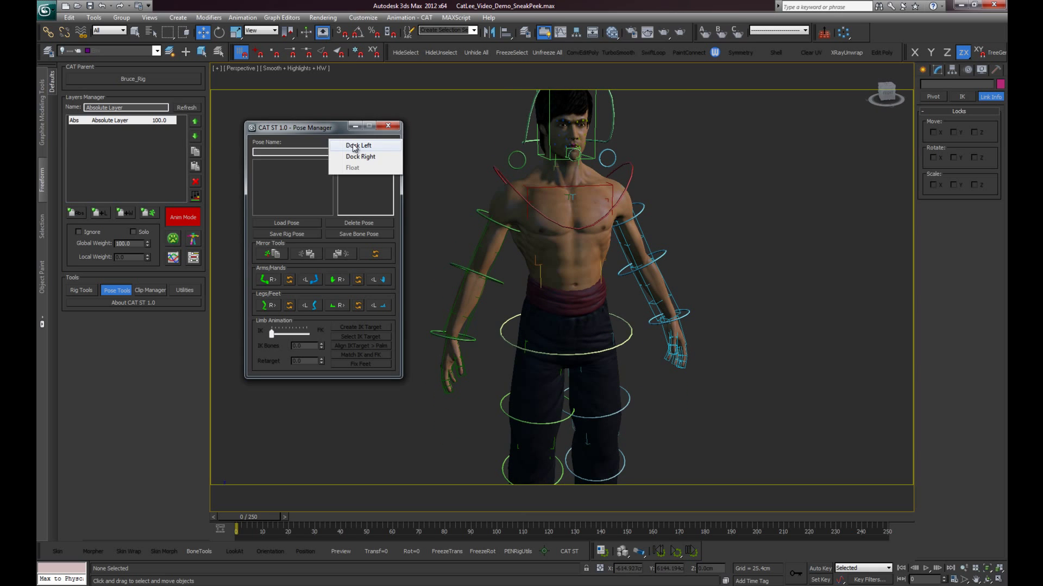
{"action": "left_click", "coordinate": [353, 143]}
{"action": "mouse_move", "coordinate": [404, 167]}
{"action": "middle_mouse_down", "text": "alt"}
{"action": "mouse_move", "coordinate": [445, 181]}
{"action": "mouse_move", "coordinate": [356, 256]}
{"action": "mouse_move", "coordinate": [414, 246]}
{"action": "mouse_move", "coordinate": [327, 261]}
{"action": "middle_mouse_up", "text": "alt"}
{"action": "right_click", "coordinate": [146, 323]}
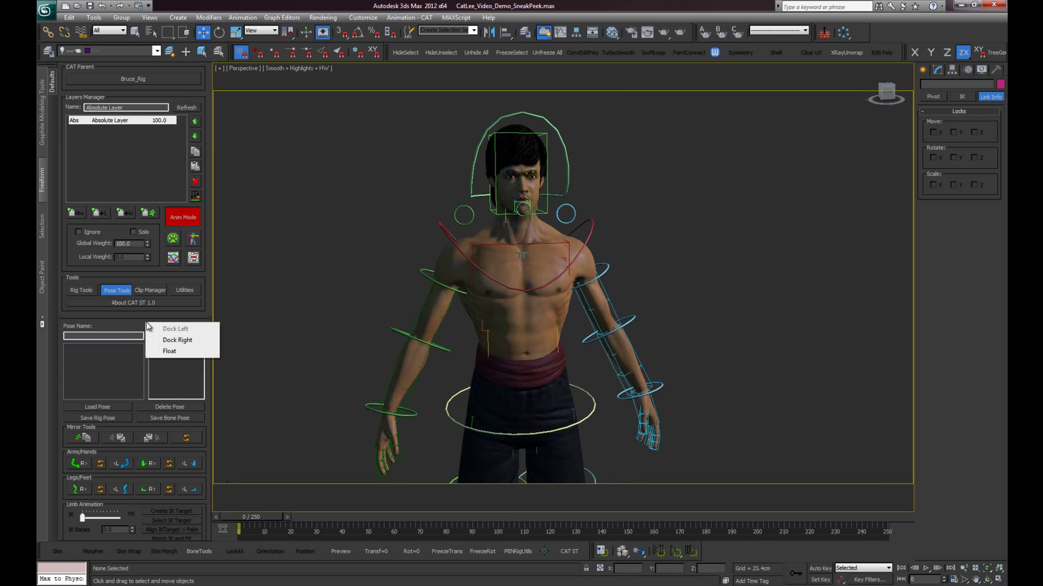
{"action": "left_click", "coordinate": [170, 351]}
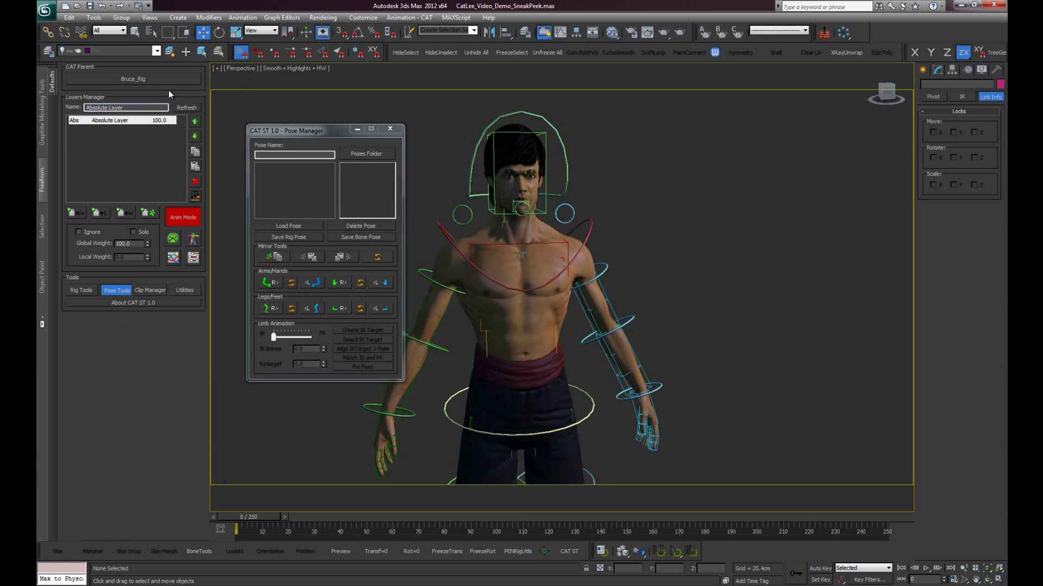
Float and minimize the toolkit, with the Pose Manager moved left beside the character
{"action": "right_click", "coordinate": [170, 92]}
{"action": "left_click", "coordinate": [198, 122]}
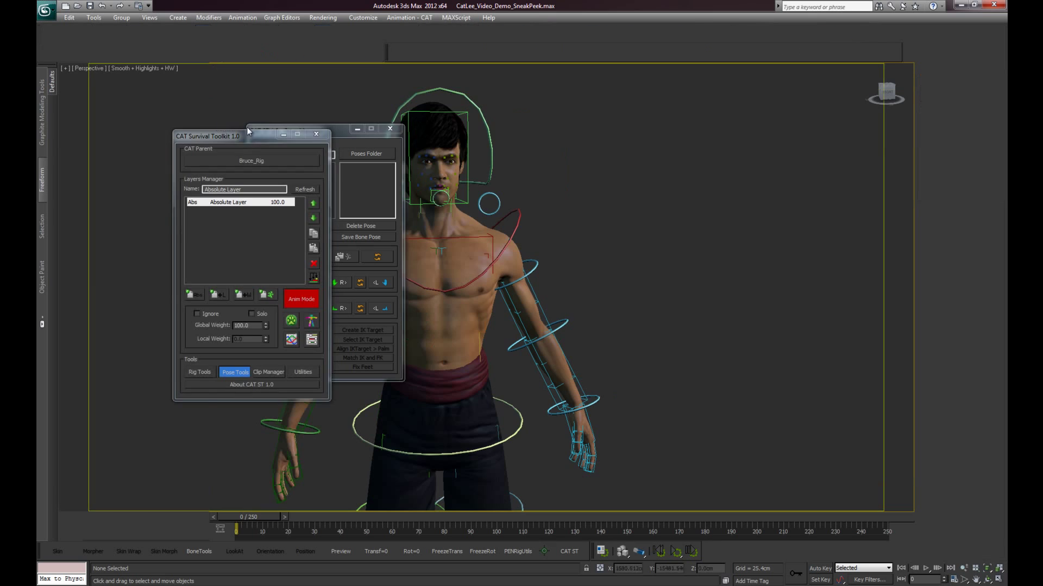
{"action": "left_click_drag", "start_coordinate": [248, 131], "coordinate": [156, 131]}
{"action": "left_click", "coordinate": [191, 134]}
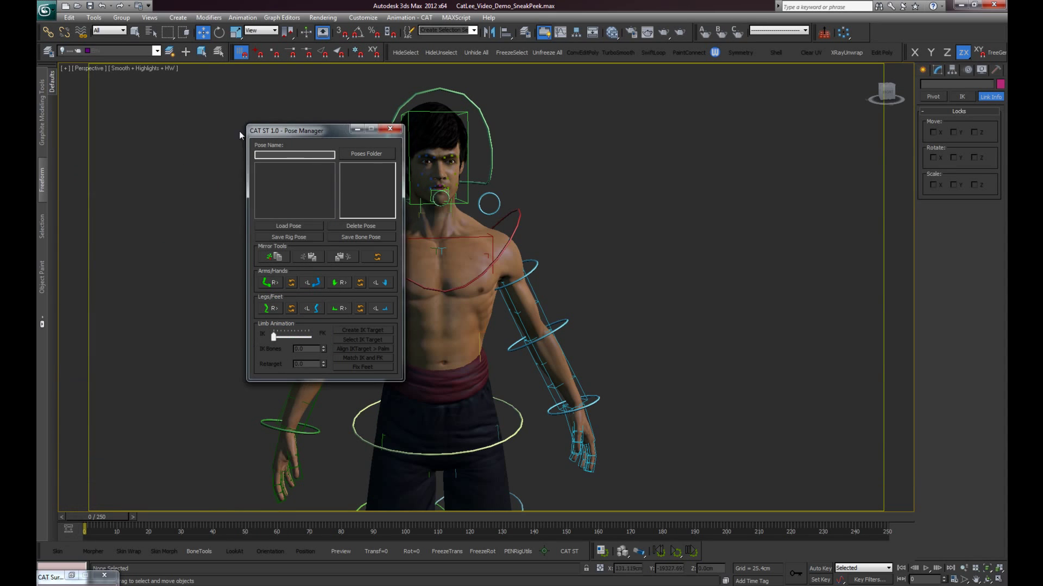
{"action": "left_click_drag", "start_coordinate": [325, 131], "coordinate": [190, 124]}
{"action": "middle_click_drag", "start_coordinate": [228, 130], "coordinate": [344, 135], "text": "alt"}
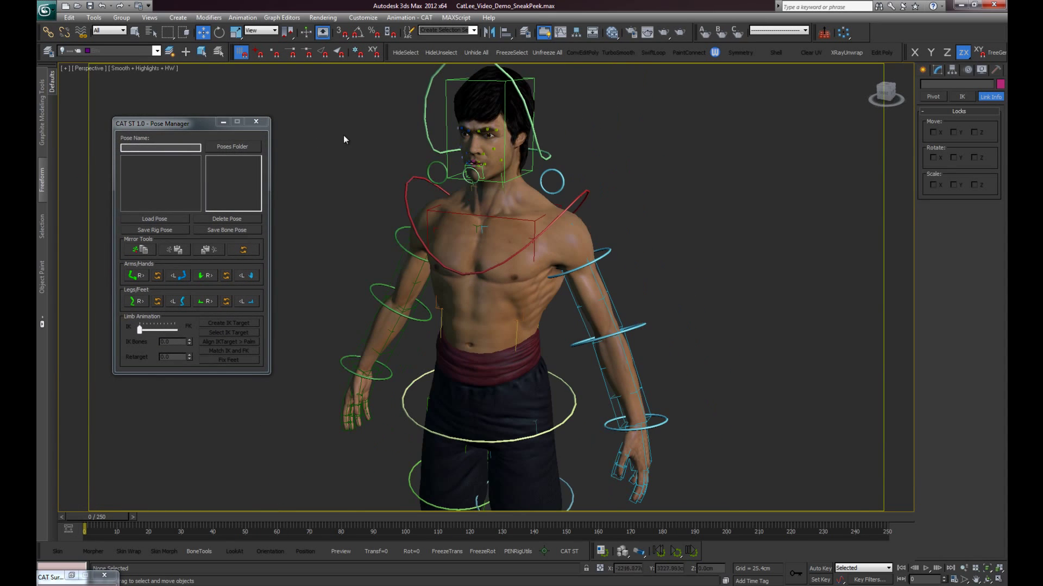
Browse to the D:\Projects folder in the Poses Folder dialog
{"action": "left_click", "coordinate": [239, 149]}
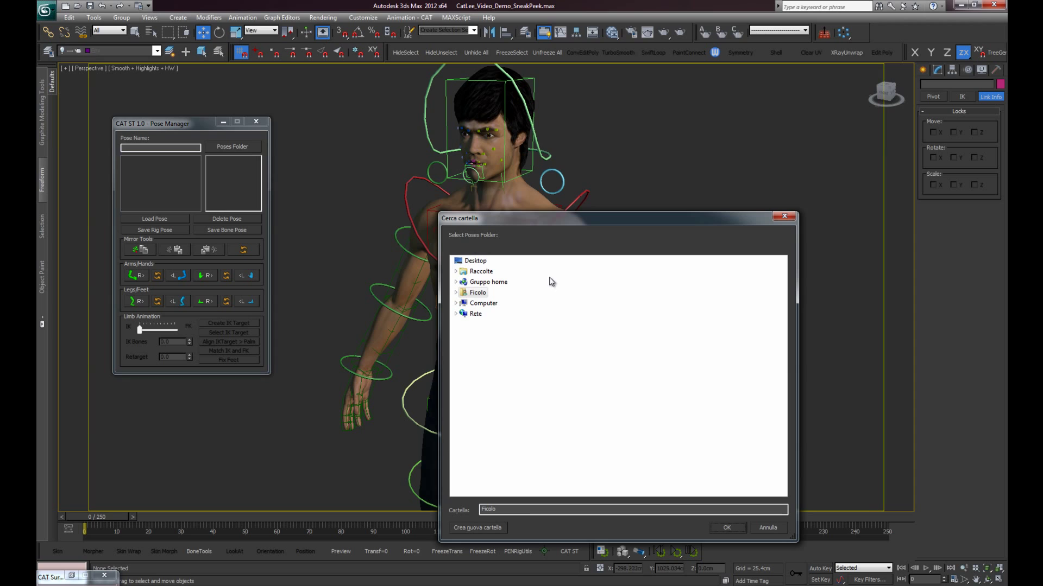
{"action": "double_click", "coordinate": [487, 304]}
{"action": "double_click", "coordinate": [513, 329]}
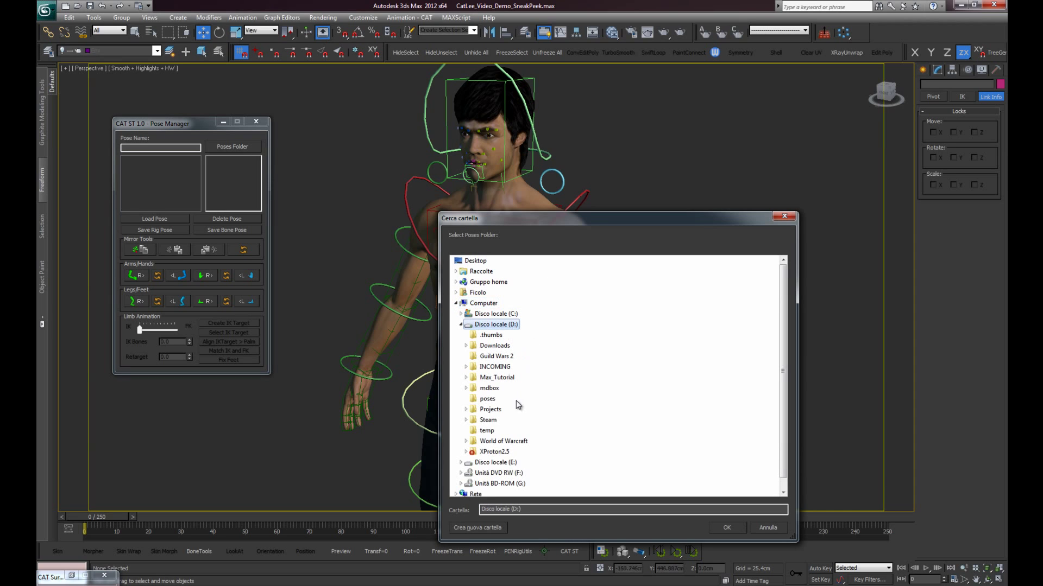
{"action": "double_click", "coordinate": [490, 409]}
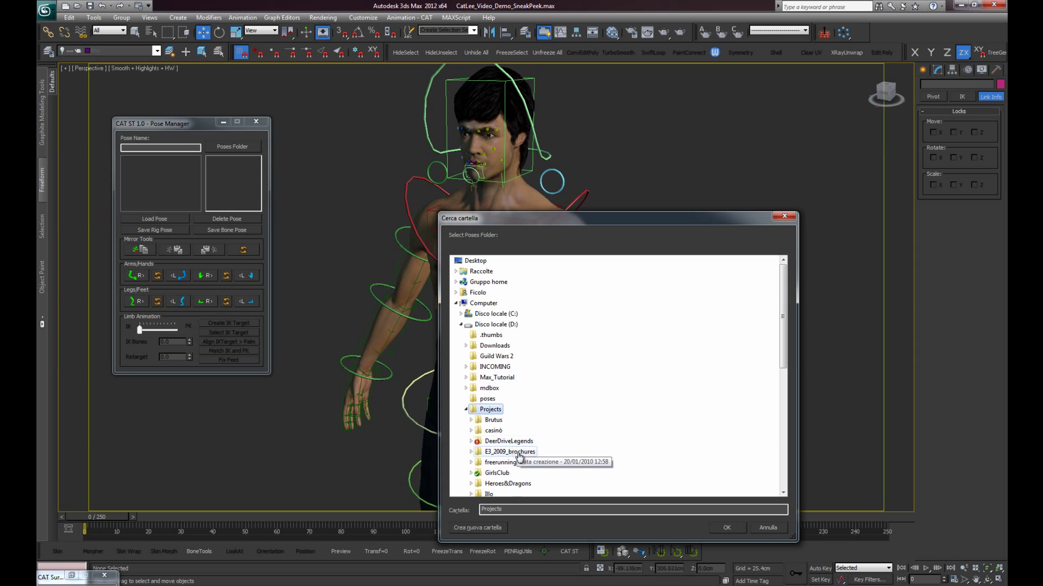
{"action": "scroll", "coordinate": [552, 424], "scroll_direction": "down", "scroll_amount": 2}
{"action": "scroll", "coordinate": [552, 425], "scroll_direction": "down", "scroll_amount": 1}
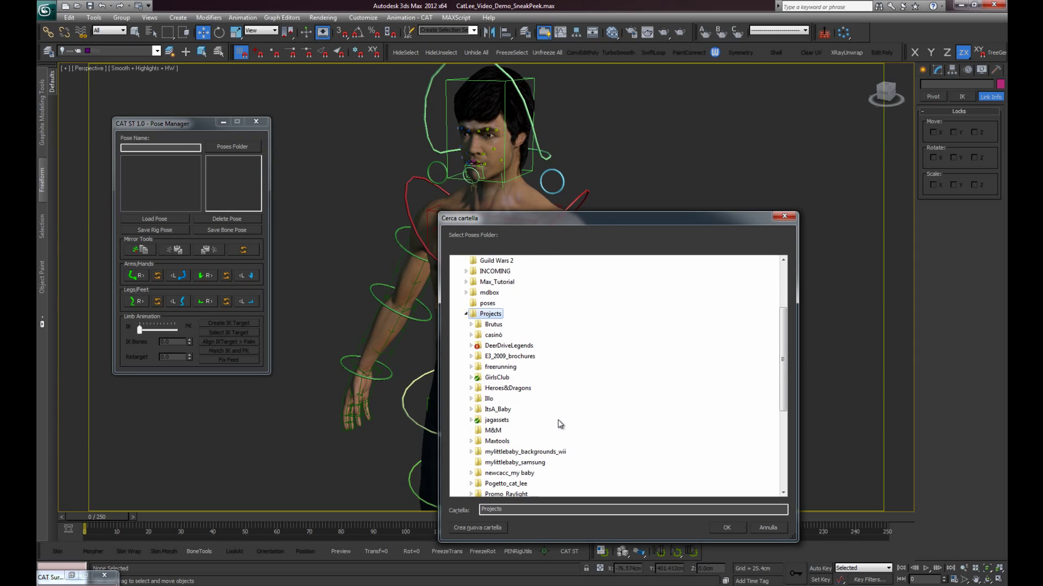
{"action": "scroll", "coordinate": [534, 407], "scroll_direction": "down", "scroll_amount": 3}
Pick the Pogetto_cat_lee\CatLee_poses\Nuada folder
{"action": "left_click", "coordinate": [506, 388]}
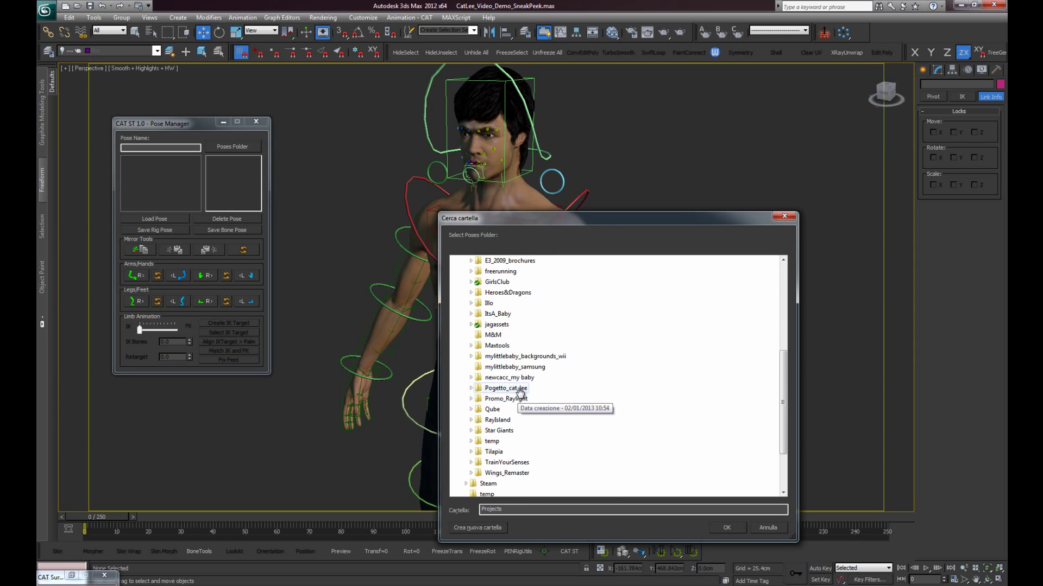
{"action": "scroll", "coordinate": [546, 415], "scroll_direction": "up", "scroll_amount": 3}
{"action": "scroll", "coordinate": [541, 466], "scroll_direction": "down", "scroll_amount": 1}
{"action": "scroll", "coordinate": [562, 435], "scroll_direction": "down", "scroll_amount": 1}
{"action": "left_click", "coordinate": [507, 431]}
{"action": "scroll", "coordinate": [521, 445], "scroll_direction": "up", "scroll_amount": 1}
{"action": "double_click", "coordinate": [507, 462]}
{"action": "left_click", "coordinate": [505, 463]}
Confirm the Nuada folder and preview poses from Def Pose through Sword on Shoulder
{"action": "left_click", "coordinate": [727, 528]}
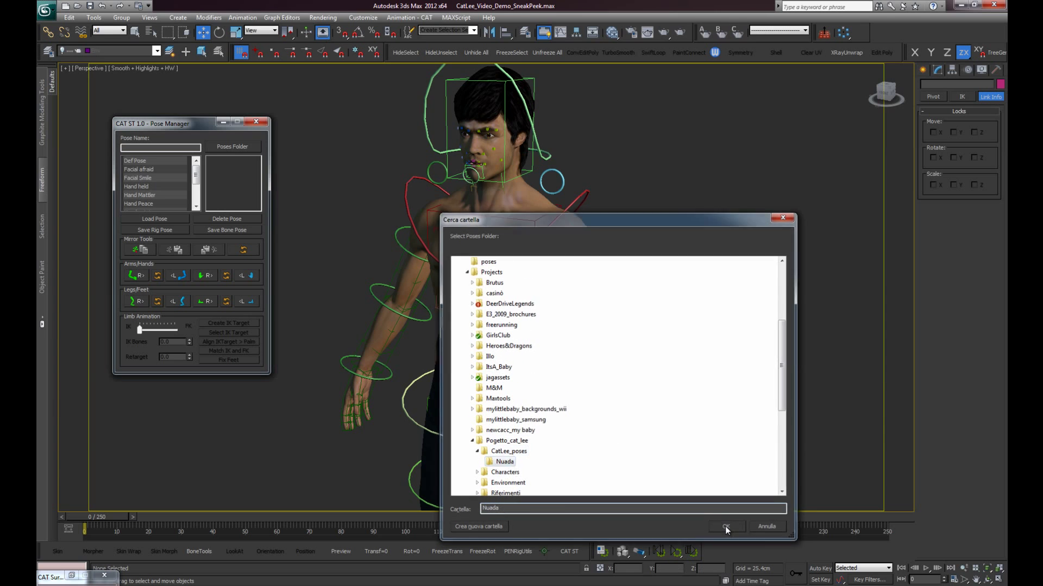
{"action": "left_click", "coordinate": [134, 162]}
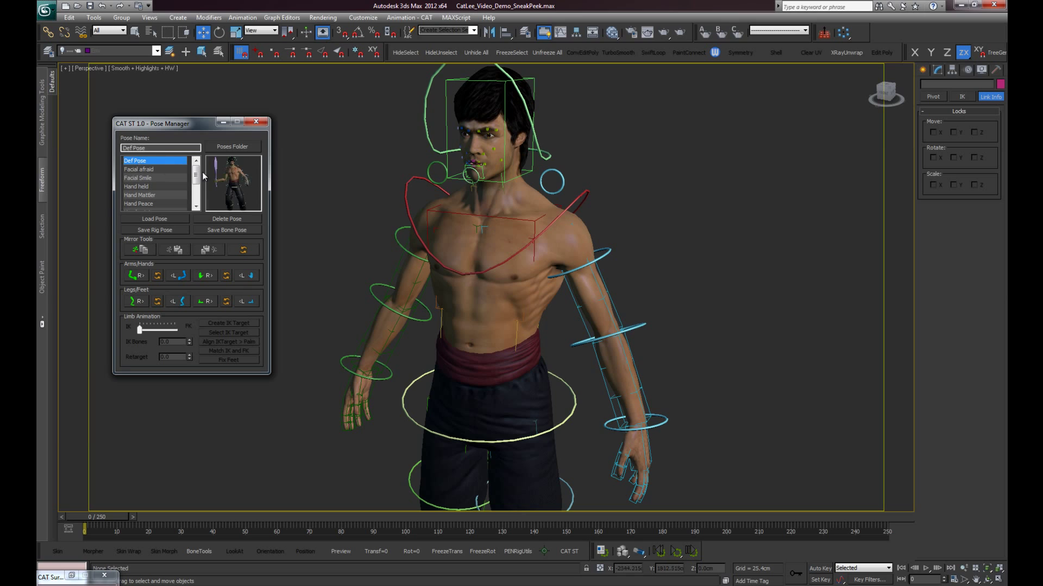
{"action": "left_click", "coordinate": [151, 170]}
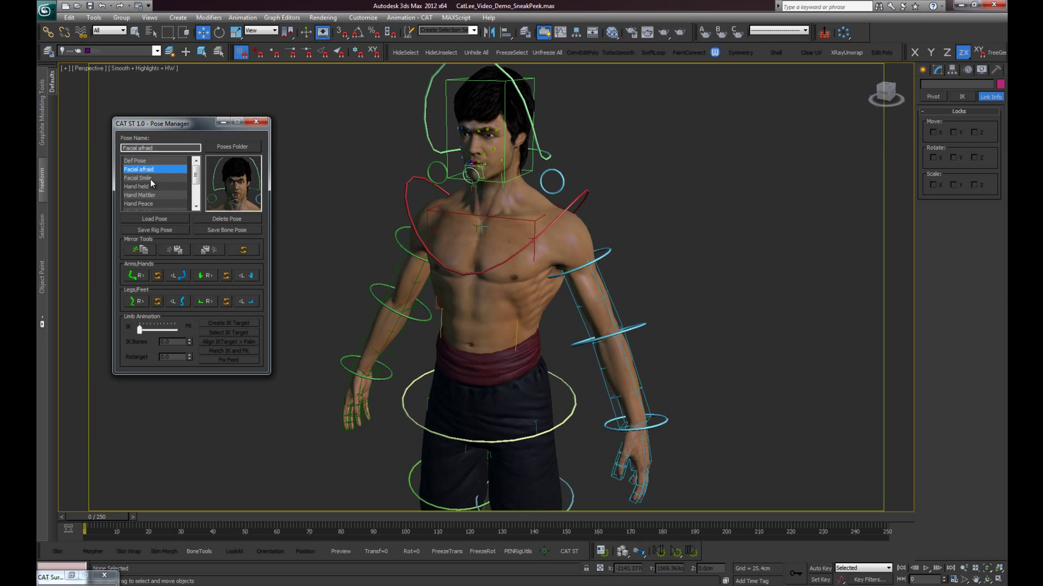
{"action": "left_click", "coordinate": [151, 180]}
{"action": "left_click", "coordinate": [150, 204]}
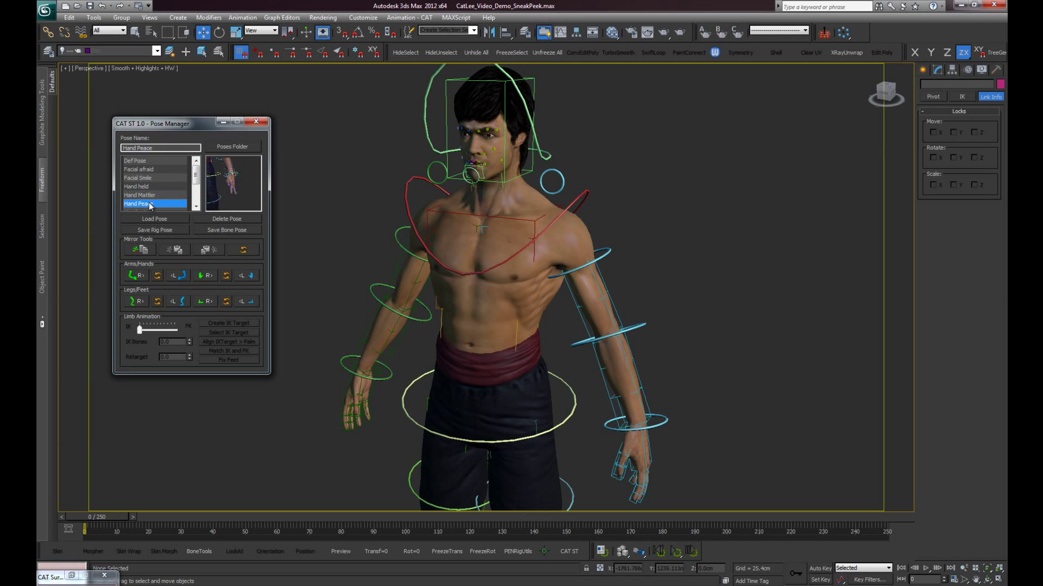
{"action": "left_click", "coordinate": [161, 201]}
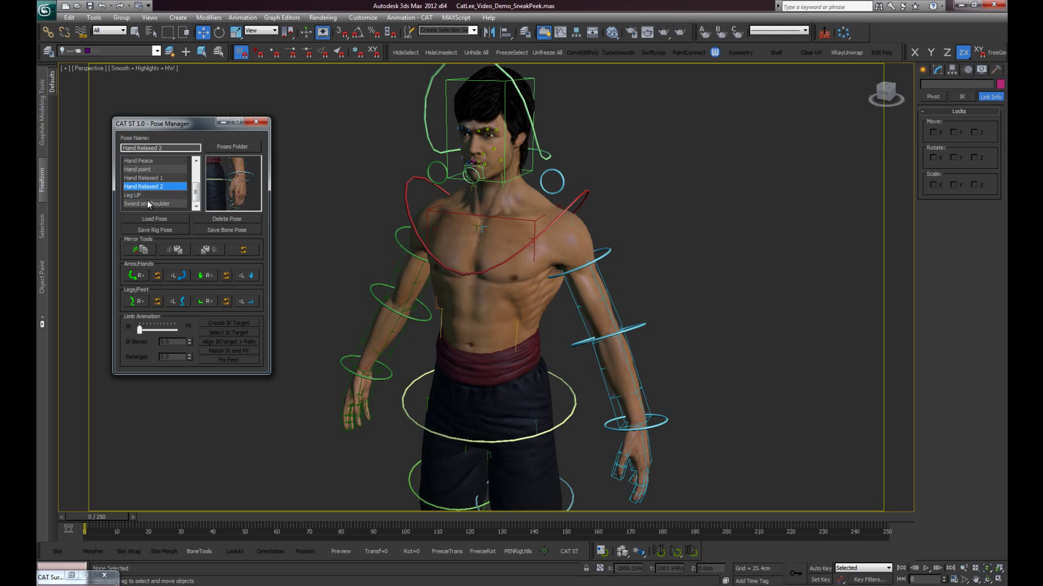
{"action": "left_click", "coordinate": [167, 204]}
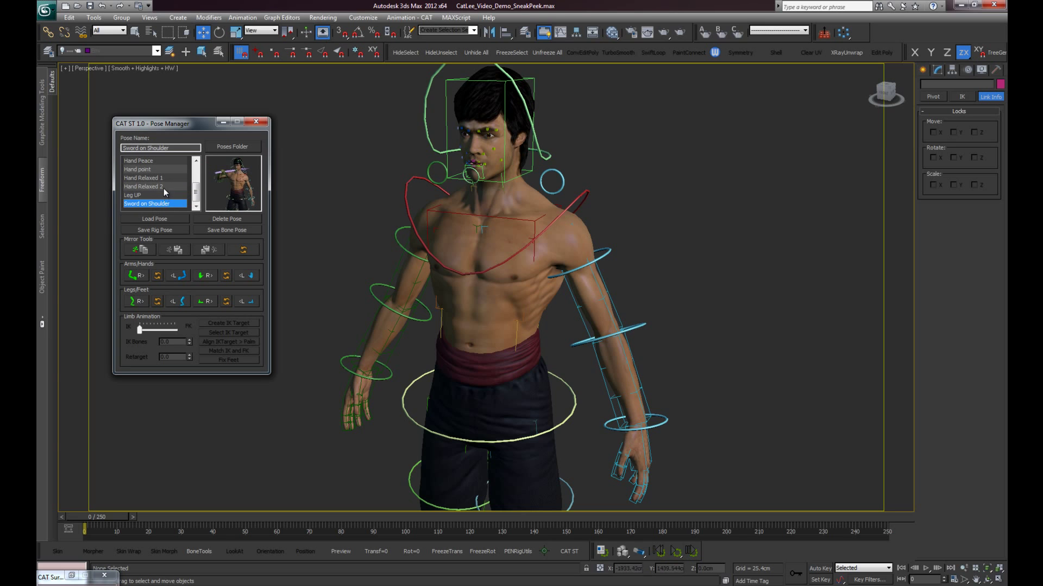
Zoom extents, move the Pose Manager aside, and restore the CAT ST window
{"action": "scroll", "coordinate": [164, 188], "scroll_direction": "up", "scroll_amount": 2}
{"action": "scroll", "coordinate": [434, 218], "scroll_direction": "down", "scroll_amount": 5}
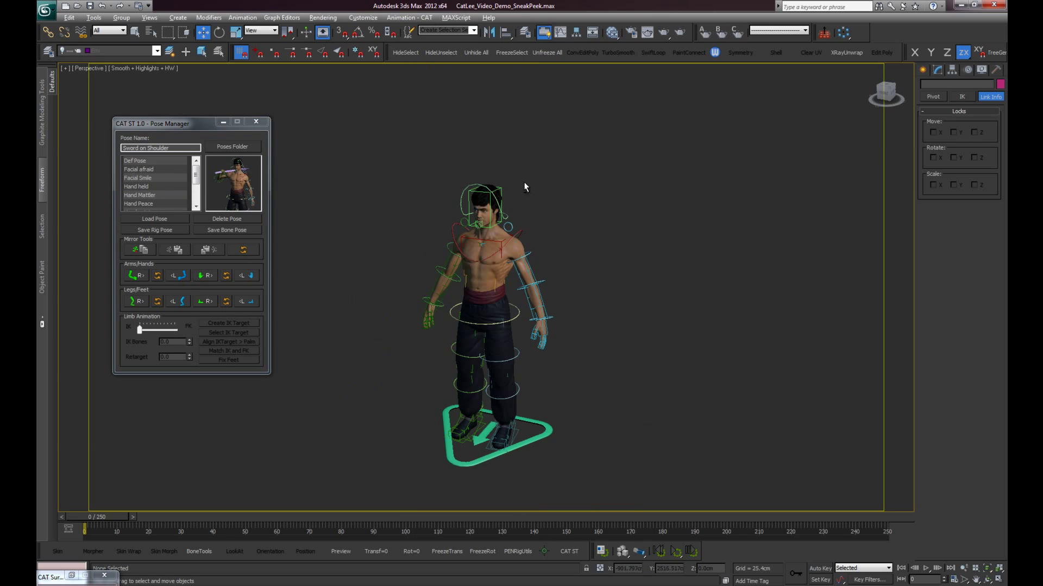
{"action": "key", "text": "z"}
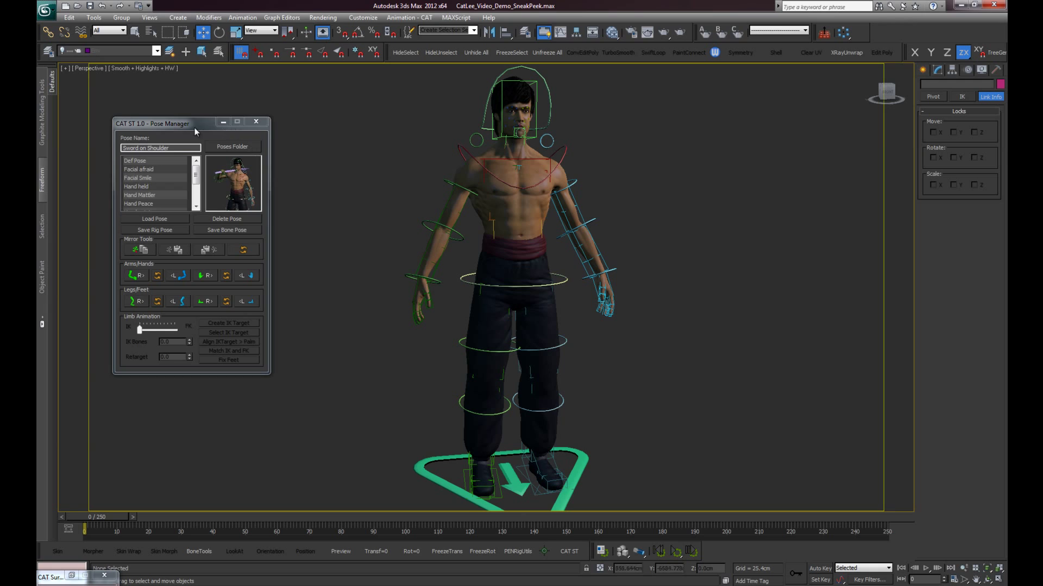
{"action": "left_click_drag", "start_coordinate": [194, 128], "coordinate": [247, 128]}
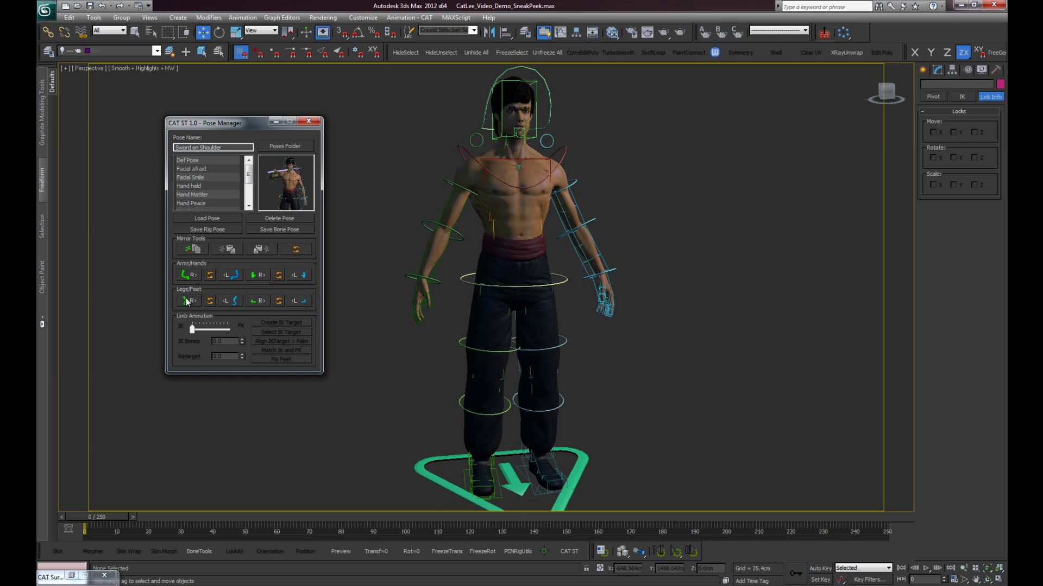
{"action": "scroll", "coordinate": [630, 231], "scroll_direction": "down", "scroll_amount": 2}
{"action": "scroll", "coordinate": [589, 242], "scroll_direction": "down", "scroll_amount": 3}
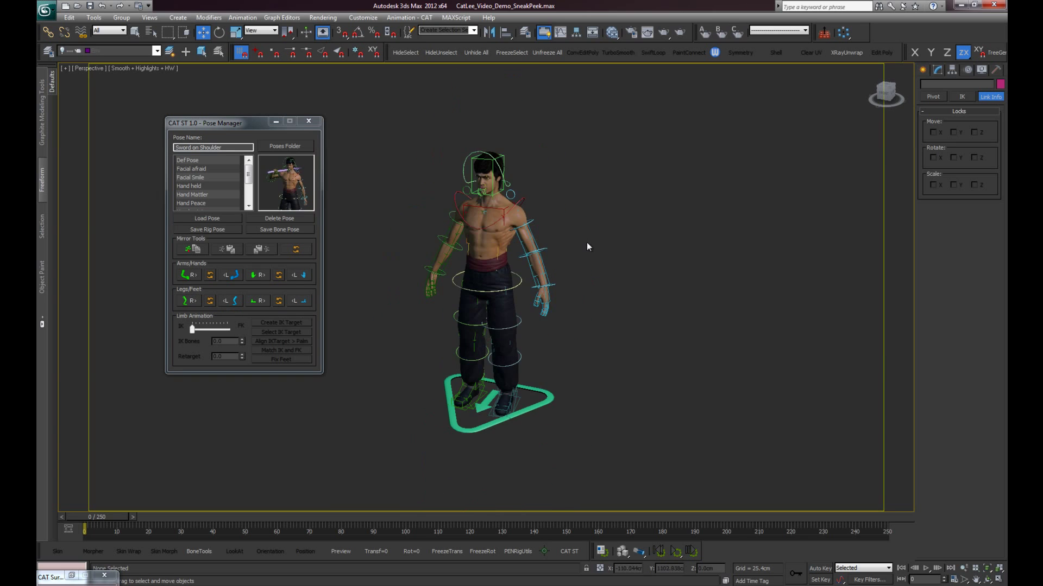
{"action": "scroll", "coordinate": [597, 239], "scroll_direction": "up", "scroll_amount": 3}
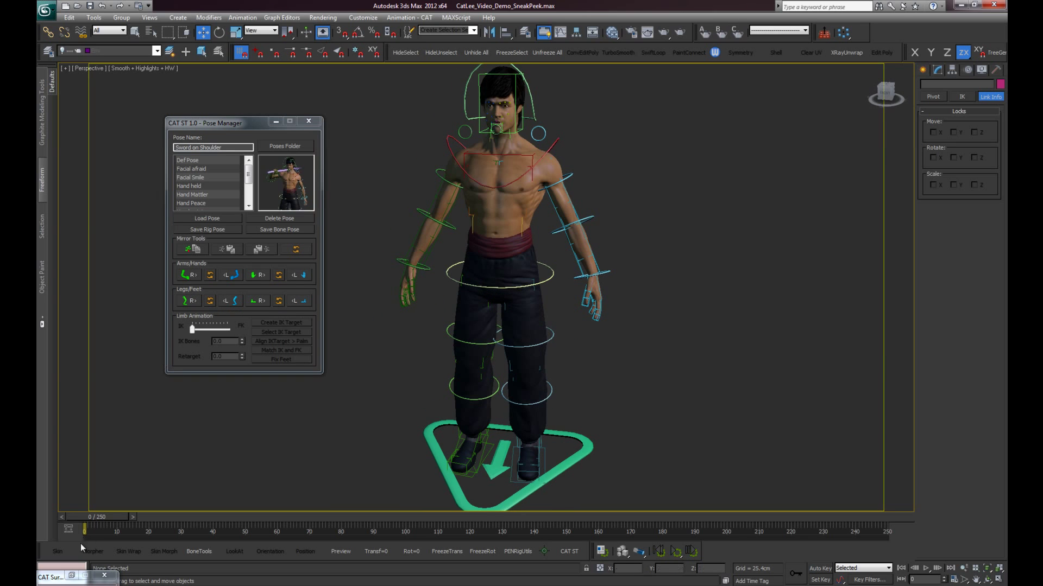
{"action": "left_click", "coordinate": [72, 577]}
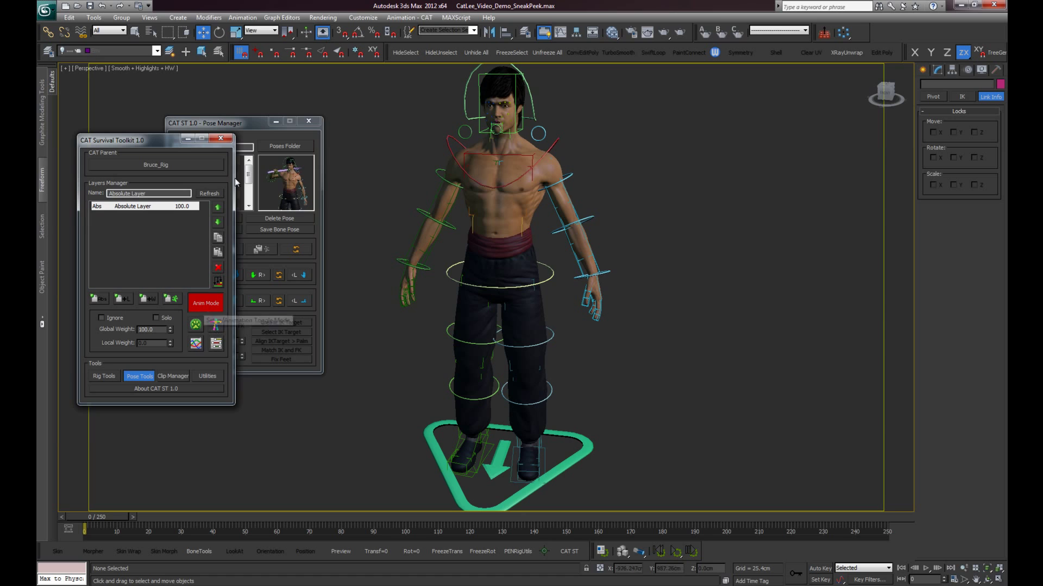
Rotate the left upper arm up to horizontal
{"action": "left_click", "coordinate": [187, 139]}
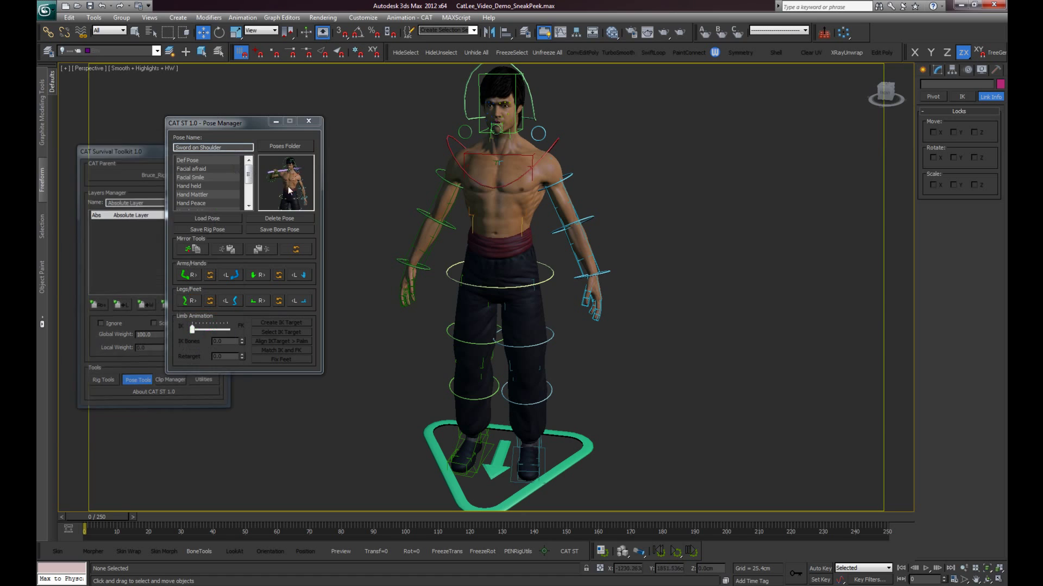
{"action": "left_click", "coordinate": [569, 175]}
{"action": "key", "text": "e"}
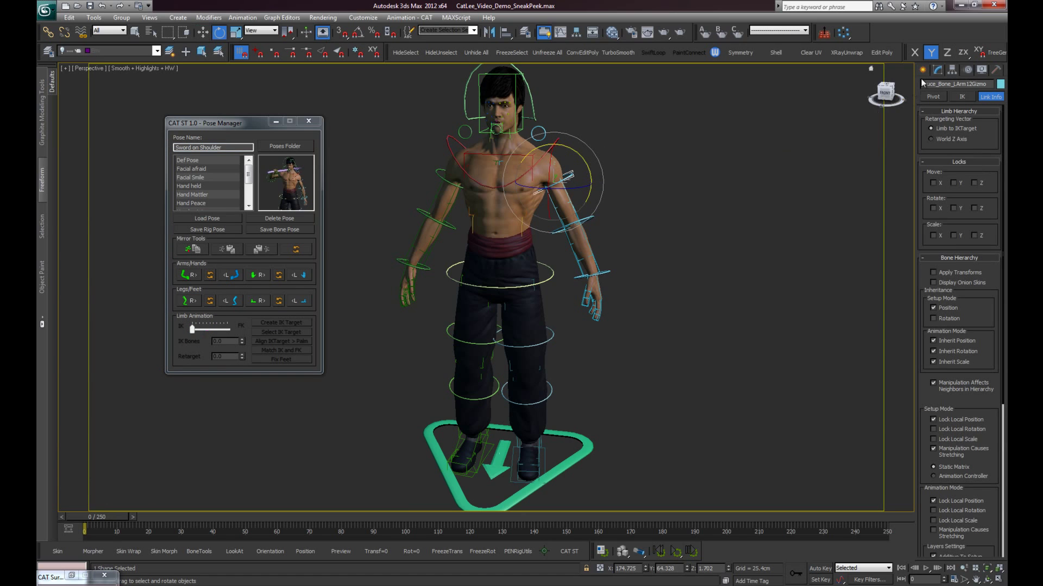
{"action": "left_click", "coordinate": [935, 71]}
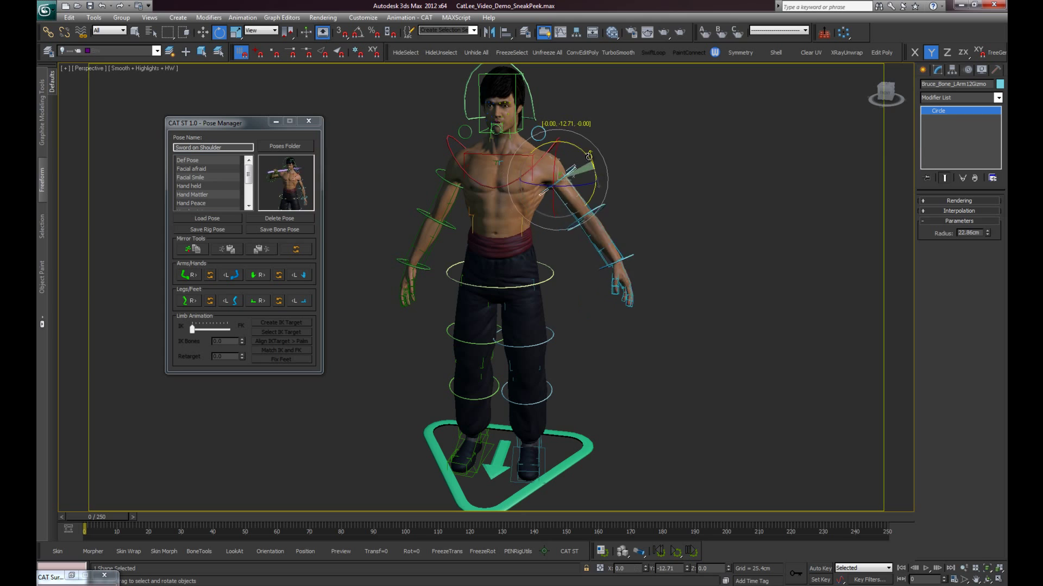
{"action": "left_click_drag", "start_coordinate": [595, 177], "coordinate": [598, 152]}
{"action": "middle_click_drag", "start_coordinate": [598, 157], "coordinate": [635, 226], "text": "alt"}
Bend the left hand at the wrist
{"action": "left_click", "coordinate": [607, 182]}
{"action": "left_click", "coordinate": [630, 261]}
{"action": "left_click_drag", "start_coordinate": [625, 244], "coordinate": [654, 224]}
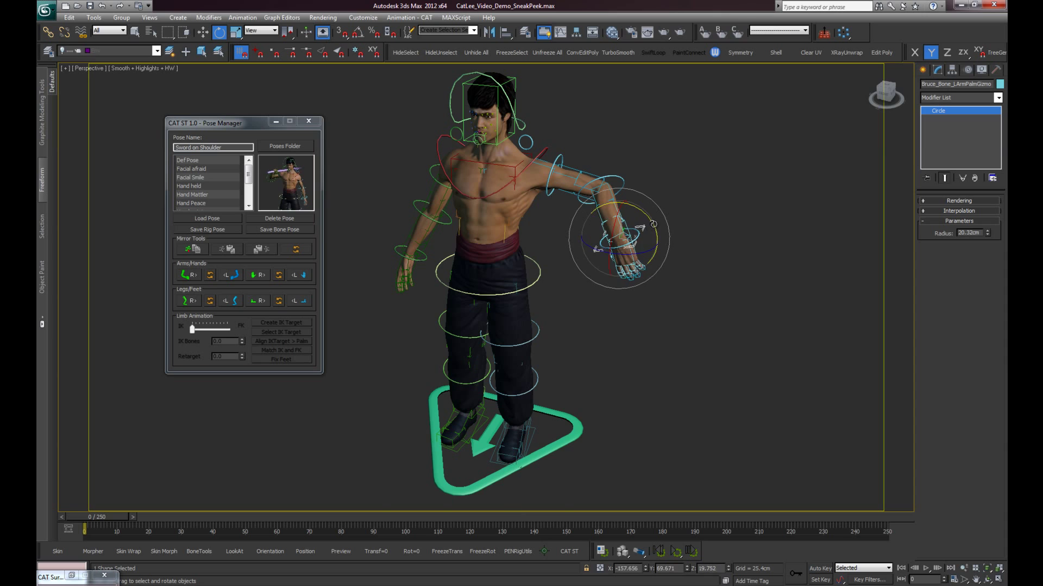
{"action": "middle_click_drag", "start_coordinate": [653, 224], "coordinate": [693, 223], "text": "alt"}
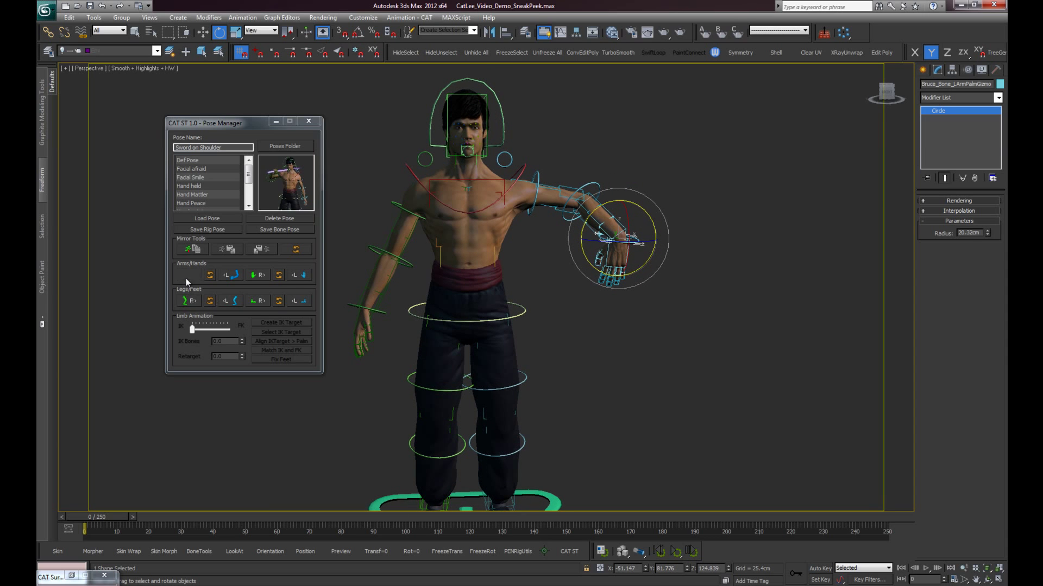
Mirror the arm pose to the right, undo, then swap arm poses between sides
{"action": "left_click", "coordinate": [229, 275]}
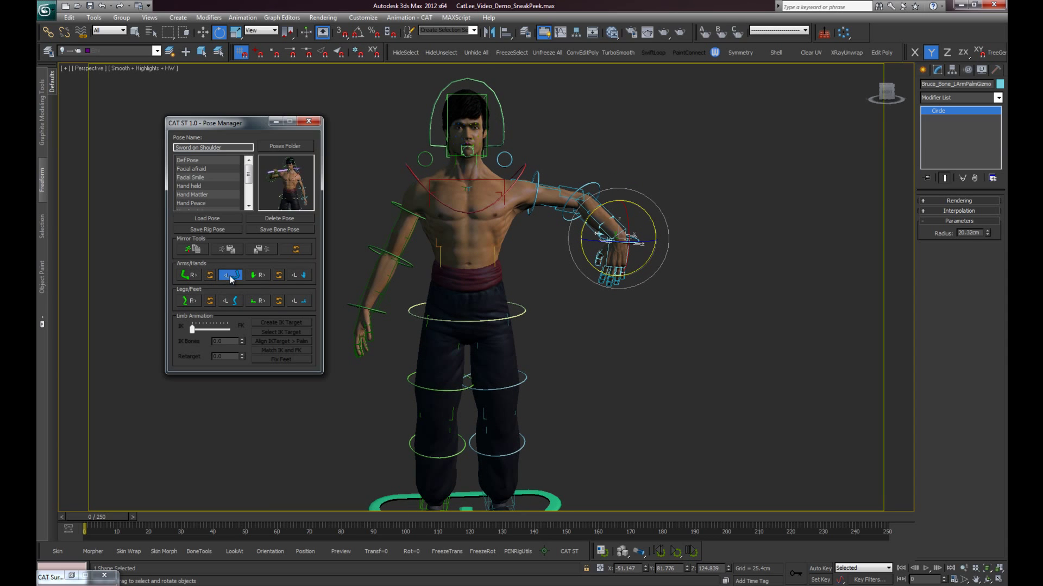
{"action": "middle_click_drag", "start_coordinate": [424, 266], "coordinate": [417, 261]}
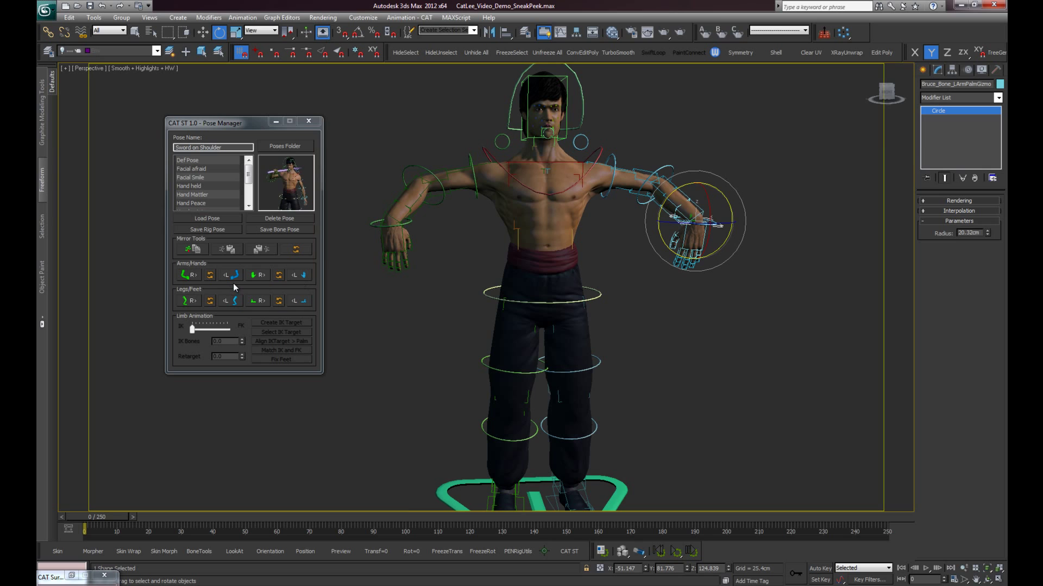
{"action": "key", "text": "ctrl+z"}
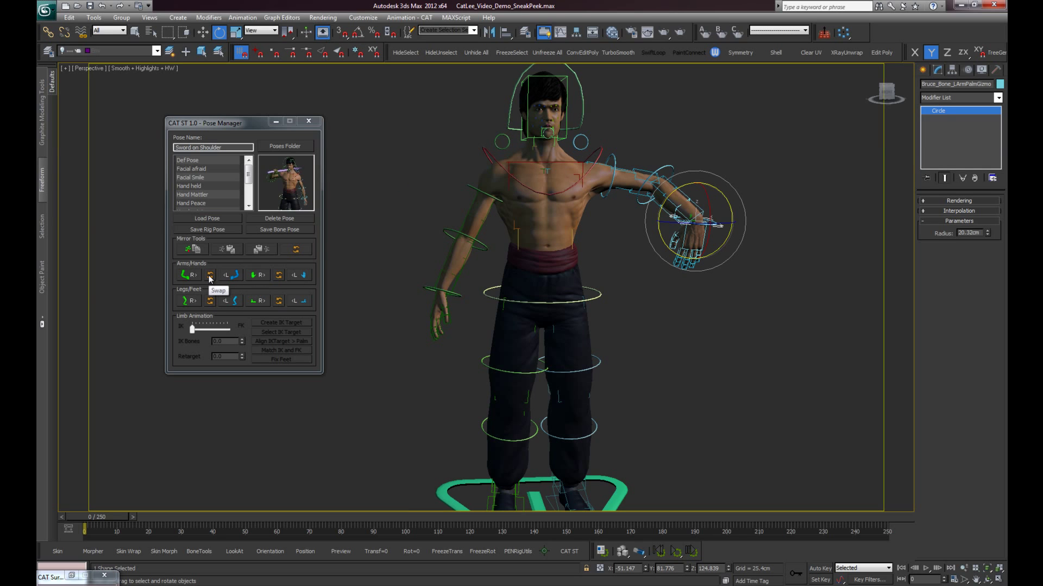
{"action": "left_click", "coordinate": [209, 276]}
{"action": "left_click", "coordinate": [209, 276]}
{"action": "left_click", "coordinate": [210, 276]}
{"action": "mouse_move", "coordinate": [657, 153]}
{"action": "middle_mouse_down", "text": "alt"}
{"action": "mouse_move", "coordinate": [608, 174]}
{"action": "mouse_move", "coordinate": [586, 140]}
{"action": "mouse_move", "coordinate": [553, 418]}
{"action": "middle_mouse_up", "text": "alt"}
{"action": "left_click", "coordinate": [230, 275]}
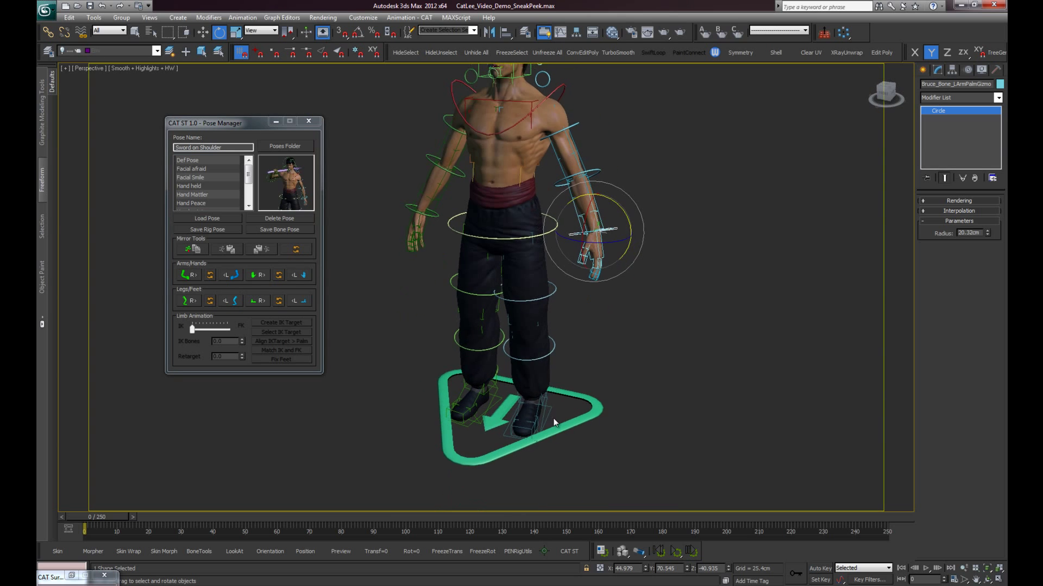
Lift a foot's IK platform to raise the knee
{"action": "left_click", "coordinate": [554, 421]}
{"action": "mouse_move", "coordinate": [611, 325]}
{"action": "middle_mouse_down", "text": "alt"}
{"action": "mouse_move", "coordinate": [604, 302]}
{"action": "mouse_move", "coordinate": [571, 353]}
{"action": "middle_mouse_up", "text": "alt"}
{"action": "key", "text": "w"}
{"action": "left_click_drag", "start_coordinate": [542, 403], "coordinate": [442, 339]}
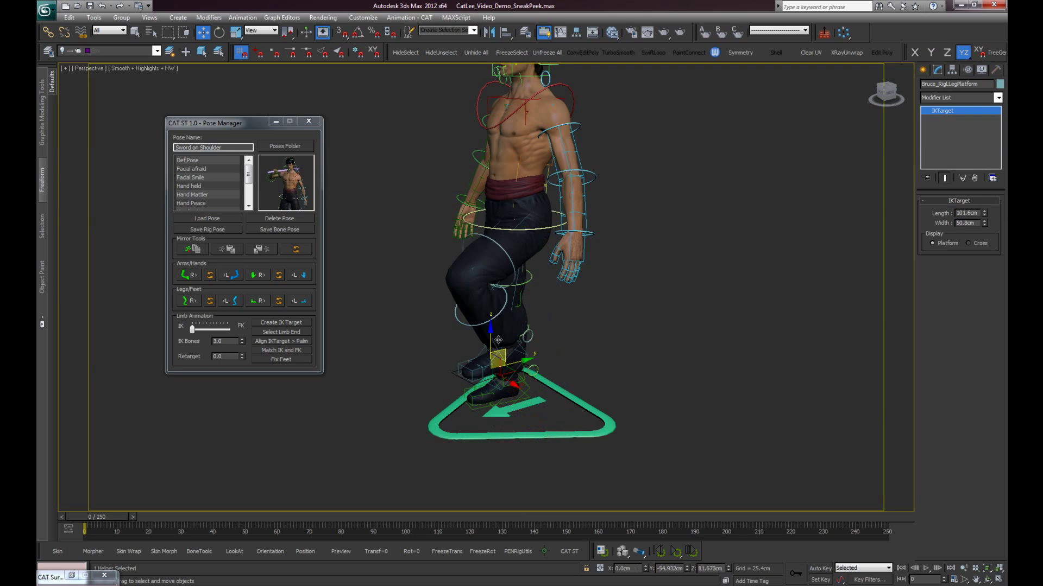
{"action": "mouse_move", "coordinate": [442, 340]}
{"action": "middle_mouse_down"}
{"action": "mouse_move", "coordinate": [633, 324]}
{"action": "mouse_move", "coordinate": [576, 307]}
{"action": "mouse_move", "coordinate": [332, 283]}
{"action": "middle_mouse_up"}
{"action": "scroll", "coordinate": [633, 325], "scroll_direction": "down", "scroll_amount": 3}
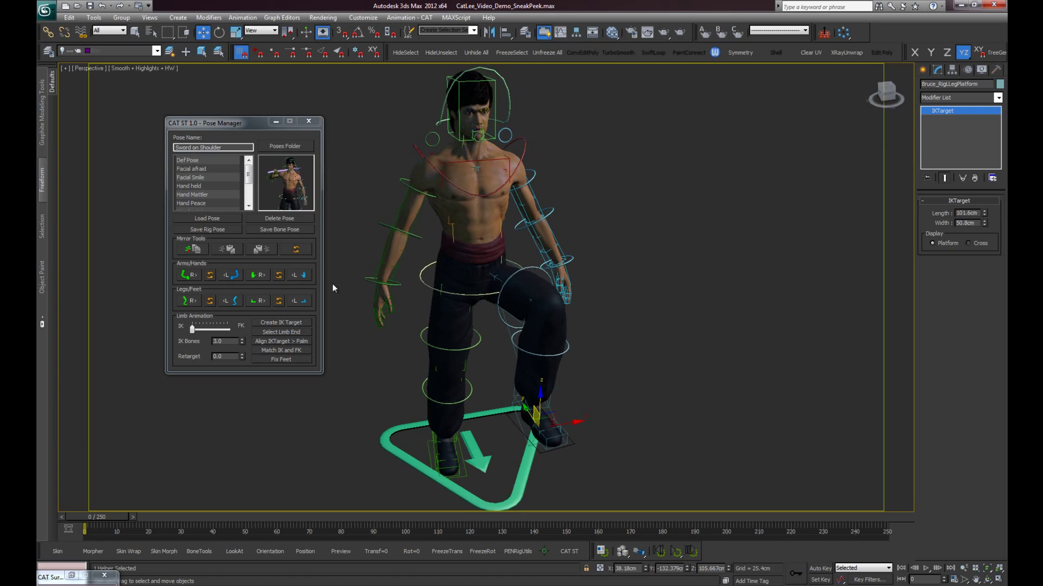
Mirror the raised leg pose and swap the leg poses between sides
{"action": "left_click", "coordinate": [235, 301]}
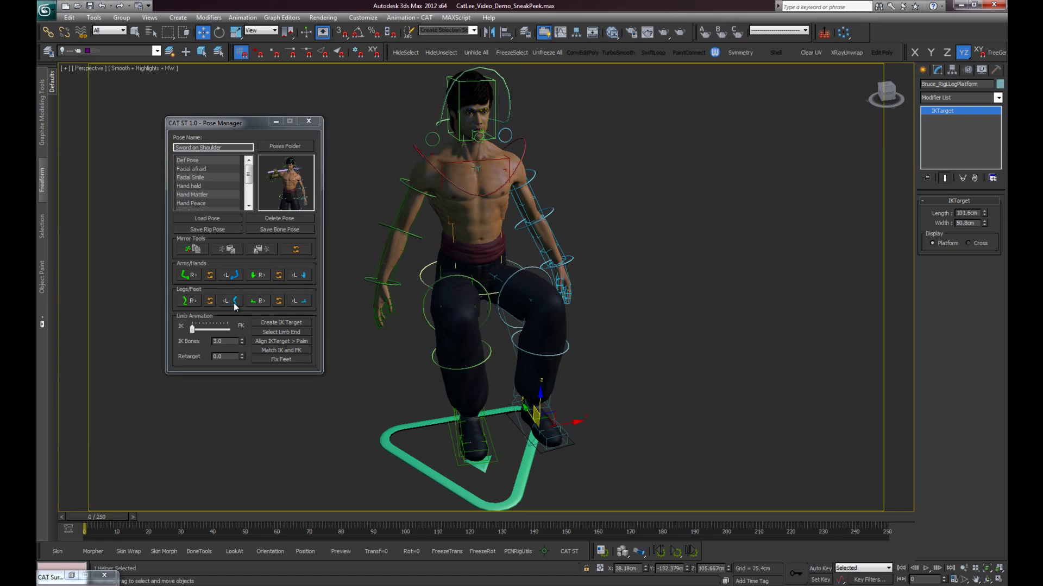
{"action": "left_click", "coordinate": [213, 305]}
{"action": "left_click", "coordinate": [212, 305]}
{"action": "left_click", "coordinate": [212, 304]}
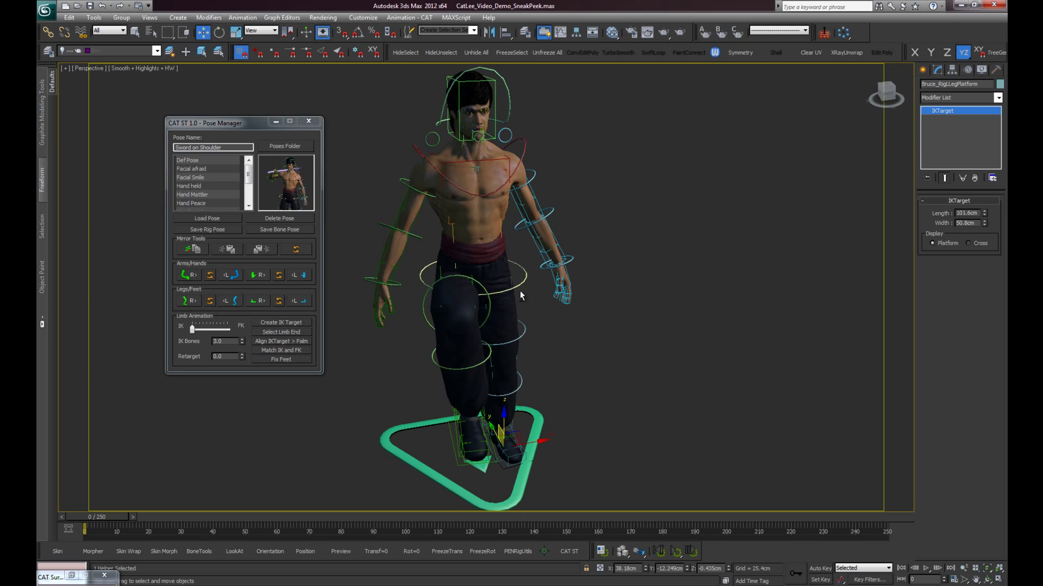
{"action": "scroll", "coordinate": [502, 308], "scroll_direction": "down", "scroll_amount": 2}
{"action": "scroll", "coordinate": [502, 309], "scroll_direction": "down", "scroll_amount": 2}
{"action": "scroll", "coordinate": [478, 282], "scroll_direction": "up", "scroll_amount": 2}
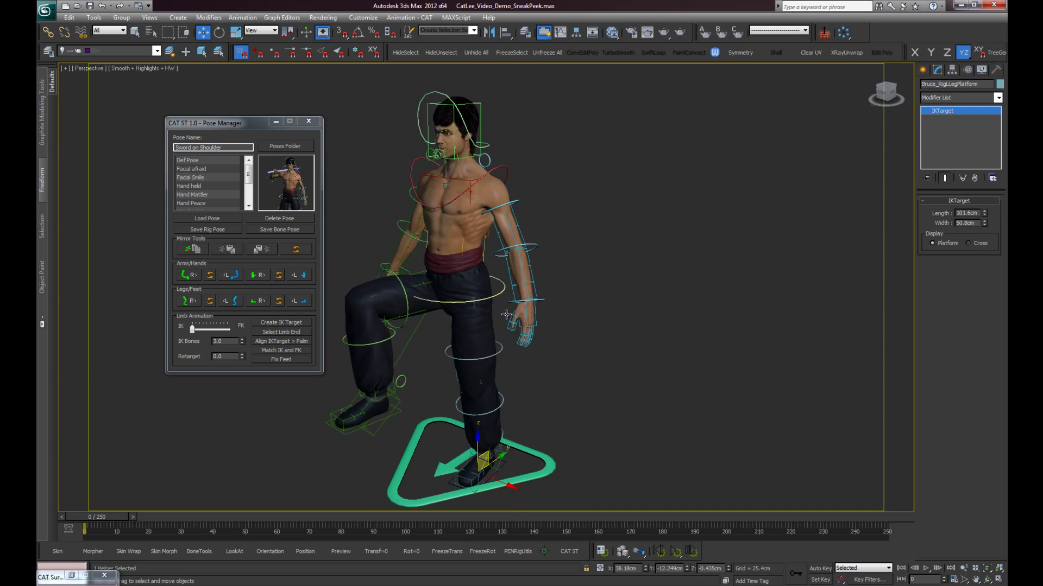
{"action": "scroll", "coordinate": [439, 250], "scroll_direction": "up", "scroll_amount": 2}
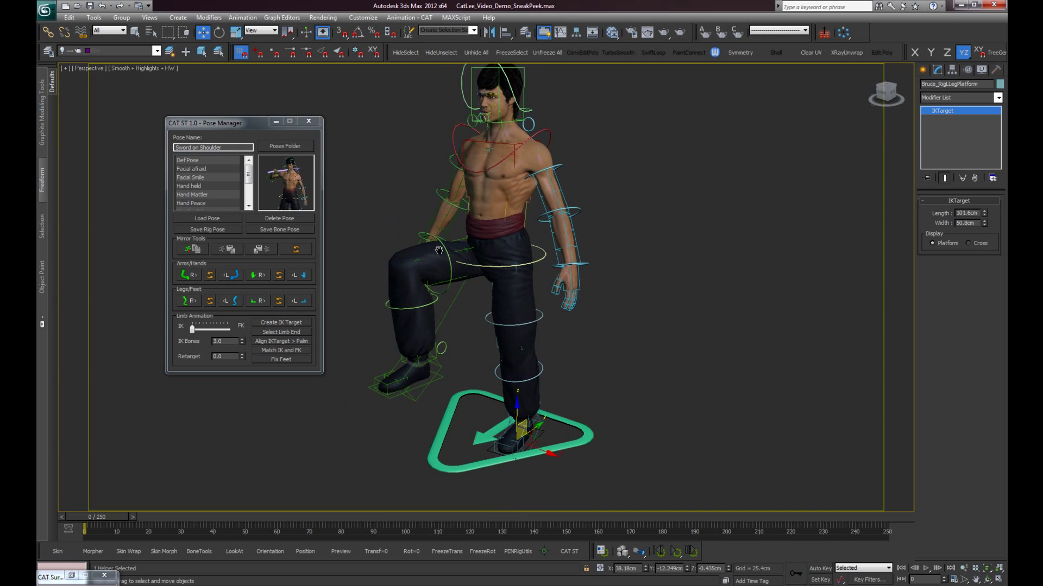
Mirror the hanging arm and straight leg so both limbs return to straight
{"action": "left_click", "coordinate": [238, 277]}
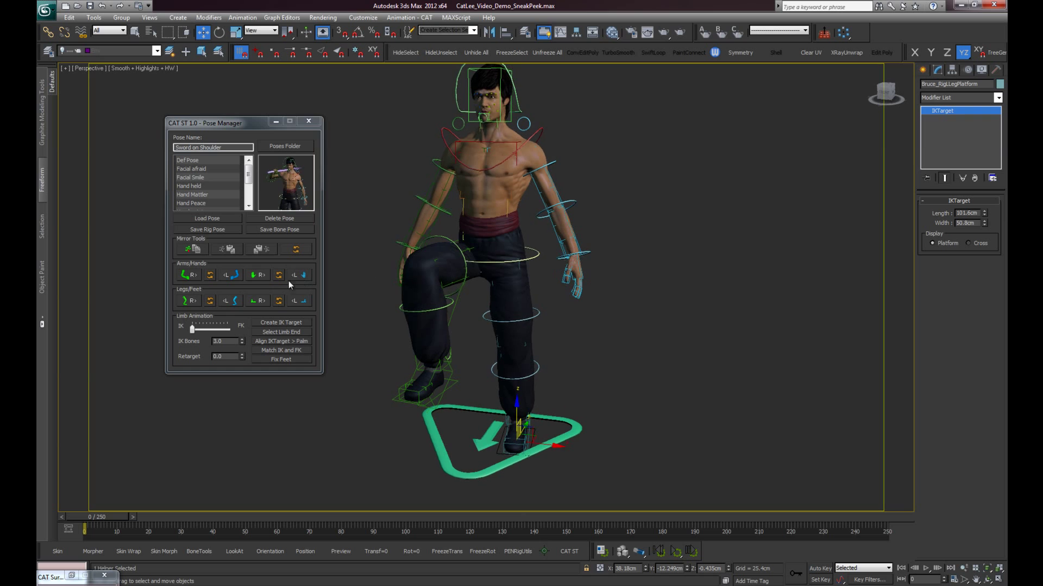
{"action": "left_click", "coordinate": [237, 296]}
{"action": "scroll", "coordinate": [626, 224], "scroll_direction": "up", "scroll_amount": 2}
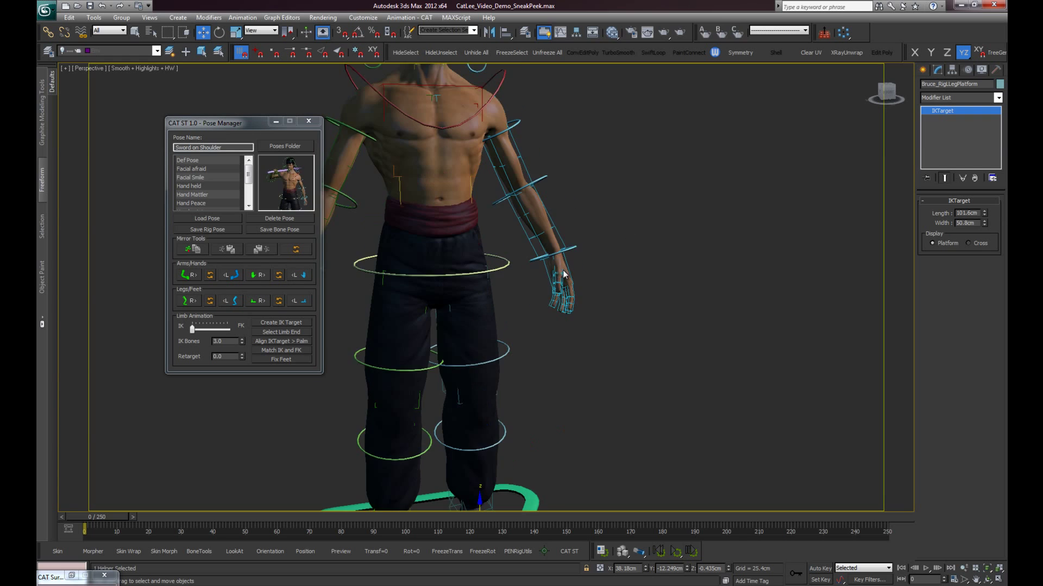
{"action": "scroll", "coordinate": [584, 263], "scroll_direction": "up", "scroll_amount": 1}
{"action": "left_click", "coordinate": [568, 285]}
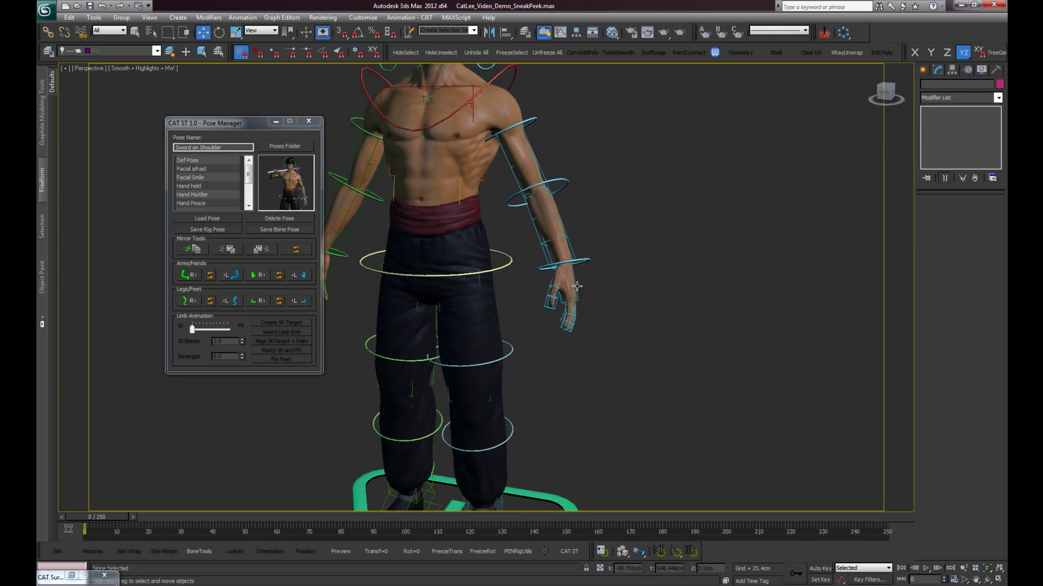
Rotate the hand at the wrist and mirror the pose to the other hand
{"action": "key", "text": "e"}
{"action": "left_click_drag", "start_coordinate": [597, 256], "coordinate": [673, 271]}
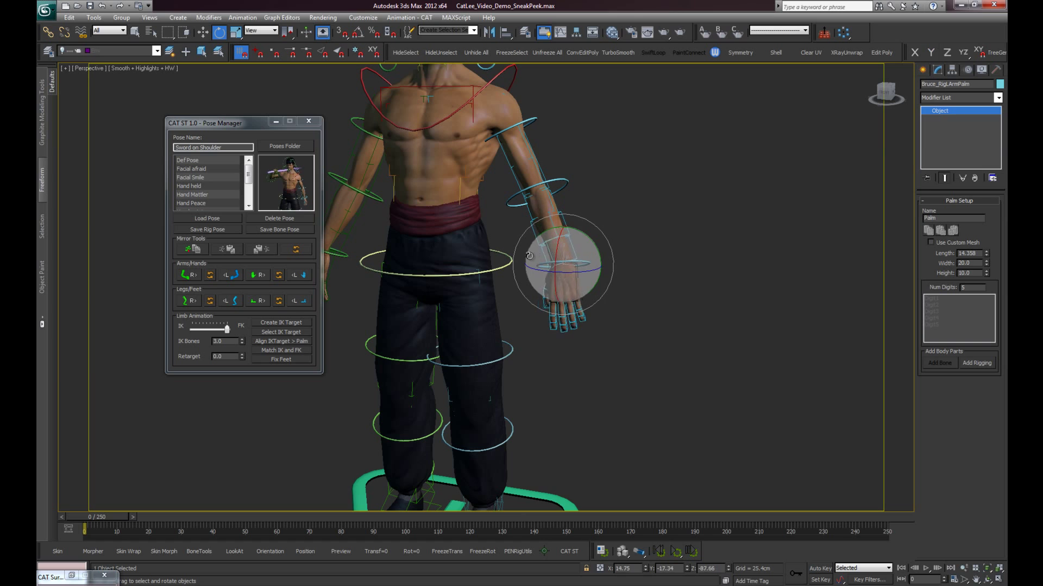
{"action": "middle_click_drag", "start_coordinate": [674, 272], "coordinate": [728, 272], "text": "alt"}
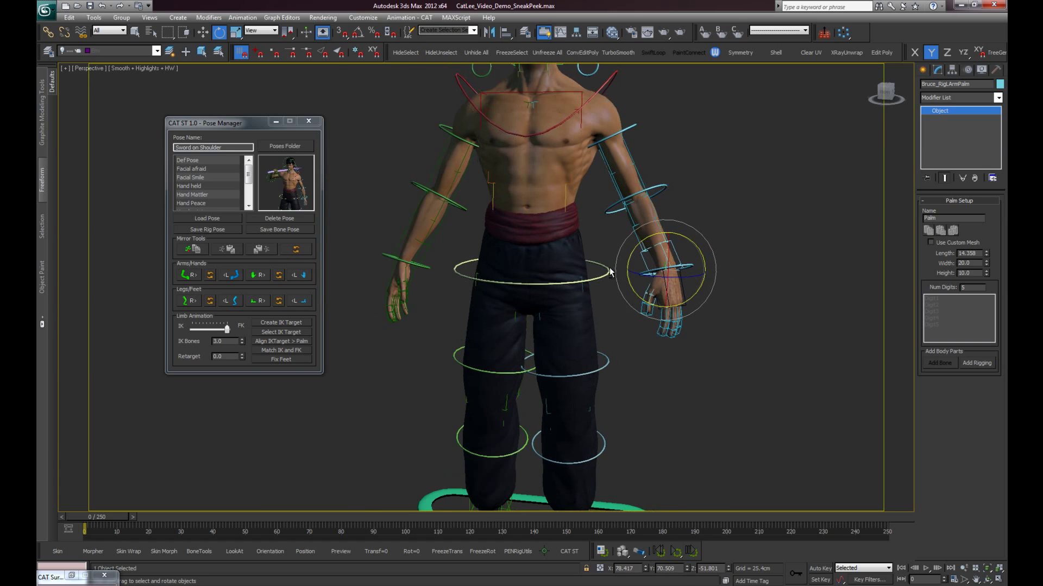
{"action": "left_click", "coordinate": [306, 279]}
{"action": "left_click", "coordinate": [279, 275]}
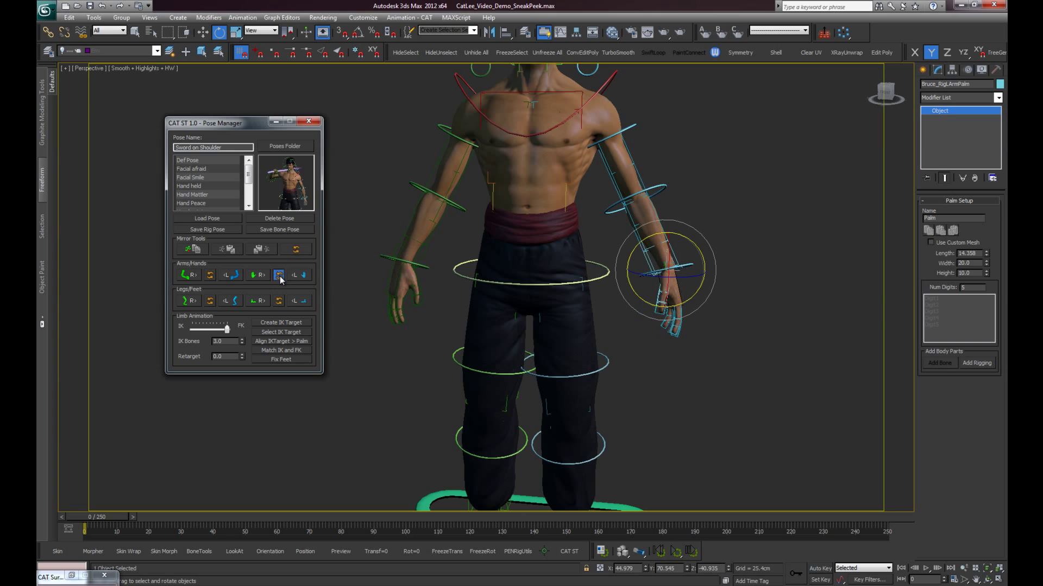
Pan up to the character's head and select the head control
{"action": "middle_click_drag", "start_coordinate": [577, 121], "coordinate": [560, 197]}
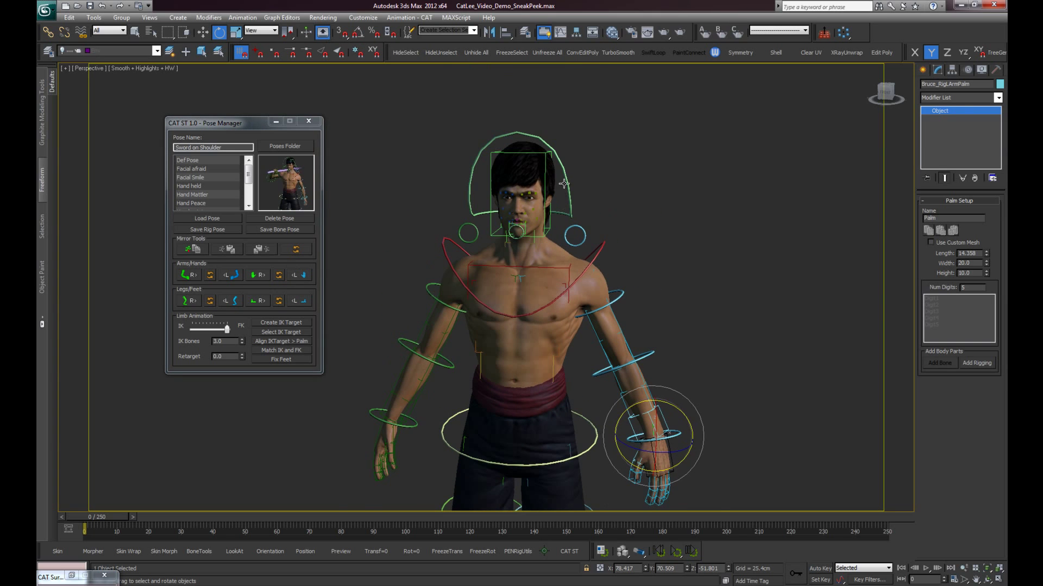
{"action": "left_click", "coordinate": [564, 184]}
{"action": "scroll", "coordinate": [564, 183], "scroll_direction": "up", "scroll_amount": 3}
Turn the head to one side and mirror the turn back and forth
{"action": "mouse_move", "coordinate": [539, 228]}
{"action": "left_mouse_down"}
{"action": "mouse_move", "coordinate": [581, 221]}
{"action": "mouse_move", "coordinate": [533, 228]}
{"action": "left_mouse_up"}
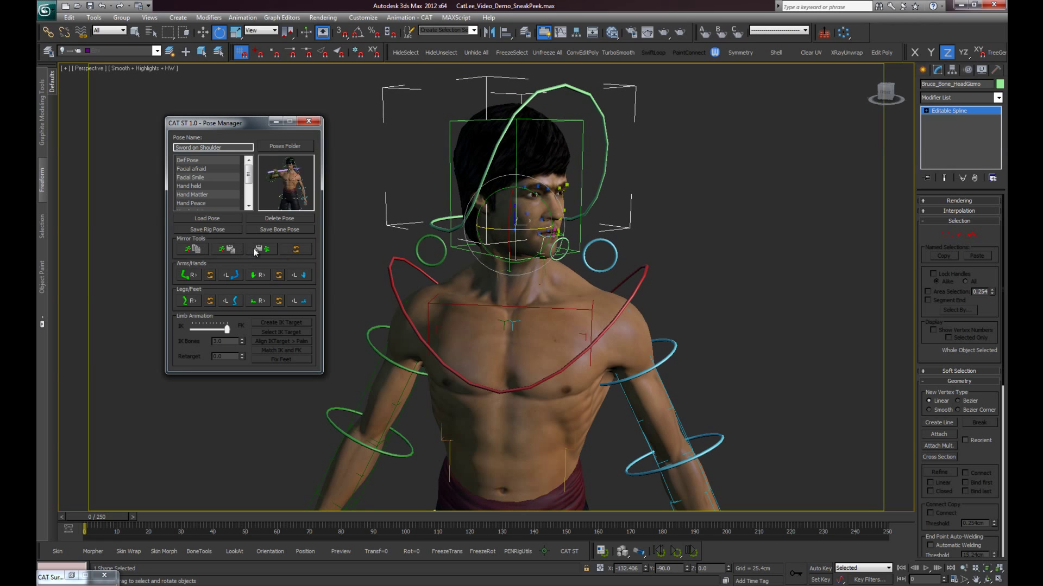
{"action": "left_click", "coordinate": [258, 250]}
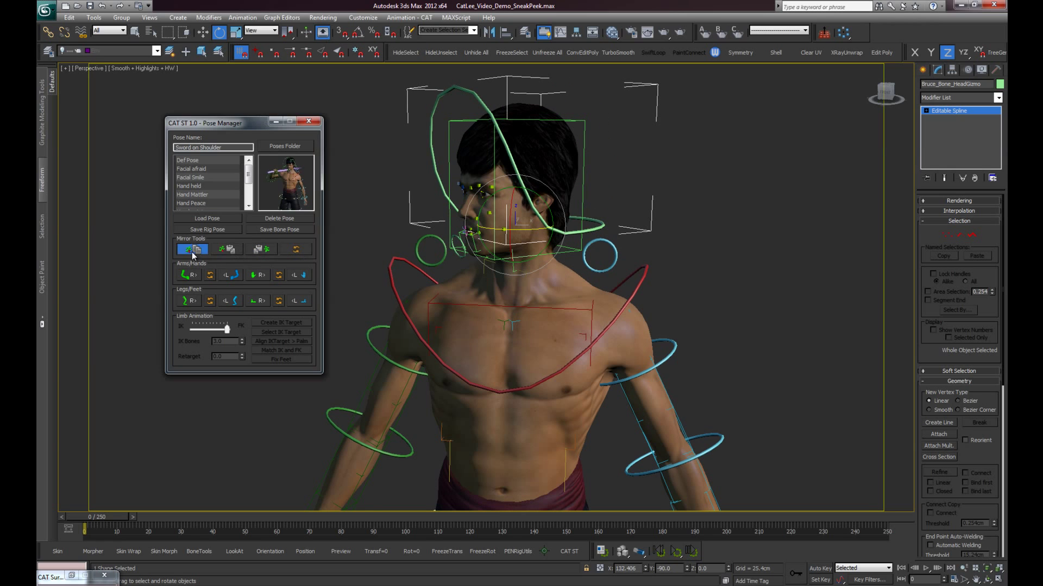
{"action": "left_click", "coordinate": [262, 249]}
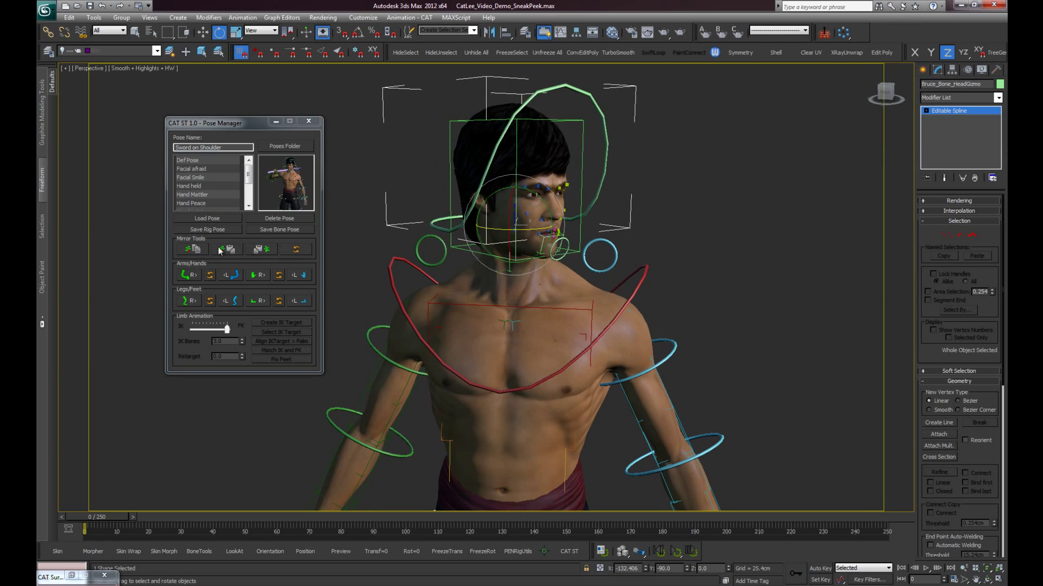
{"action": "left_click", "coordinate": [262, 250]}
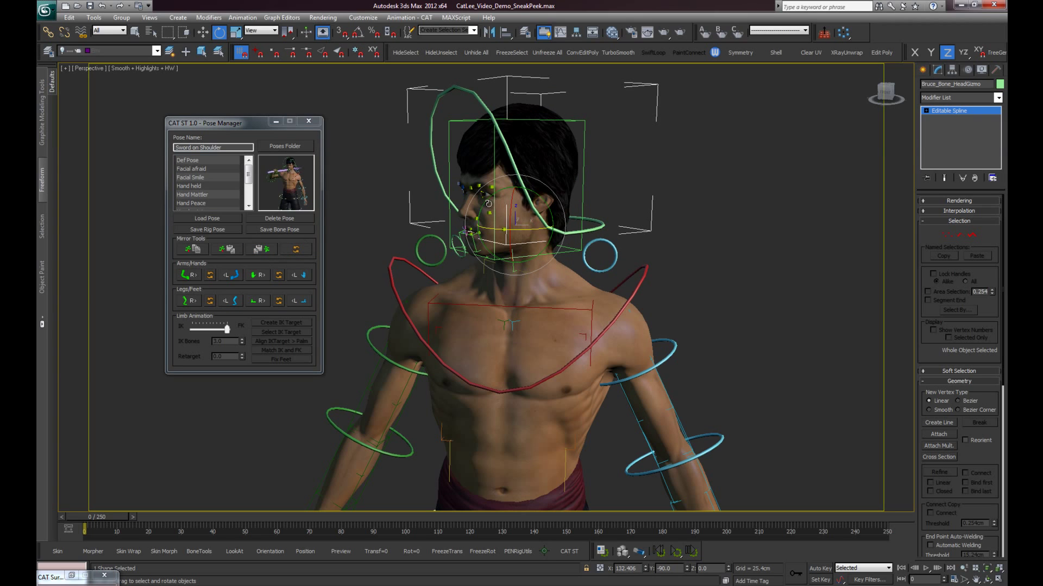
Tilt the head in Local coordinates, mirror it, then return to Def Pose
{"action": "left_click", "coordinate": [265, 31]}
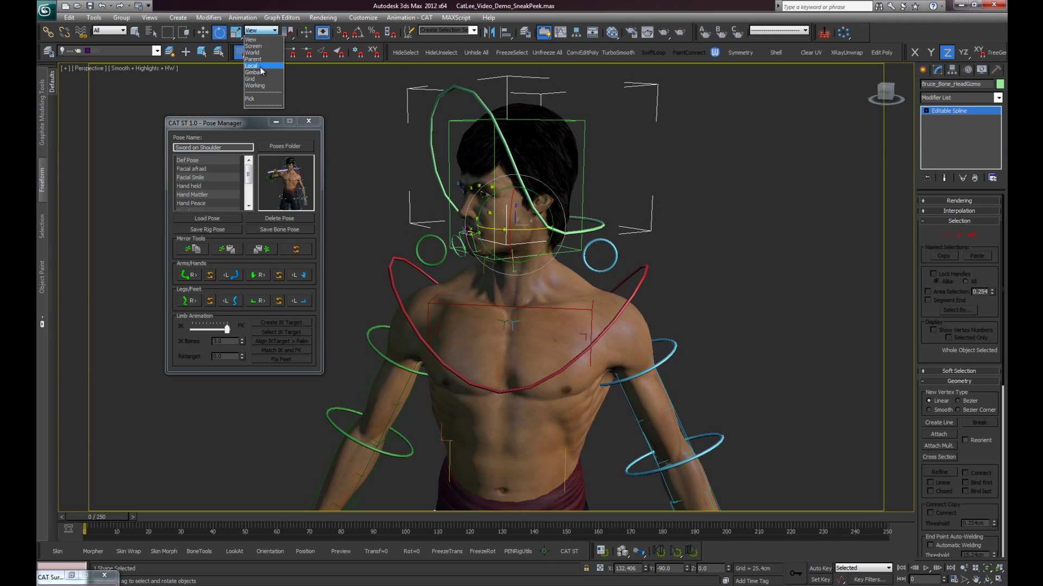
{"action": "left_click", "coordinate": [259, 65]}
{"action": "left_click_drag", "start_coordinate": [494, 205], "coordinate": [476, 243]}
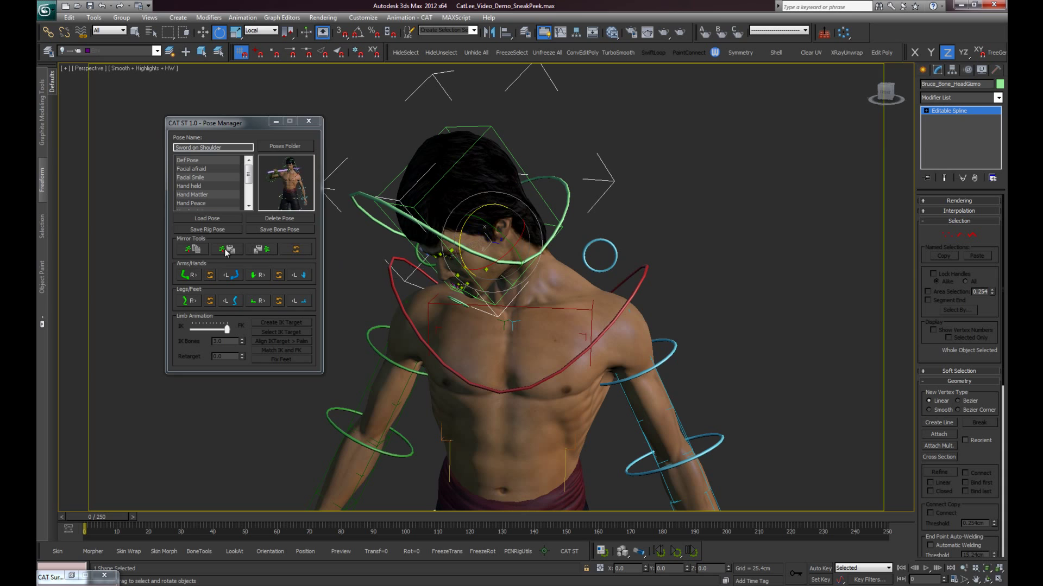
{"action": "left_click", "coordinate": [271, 251]}
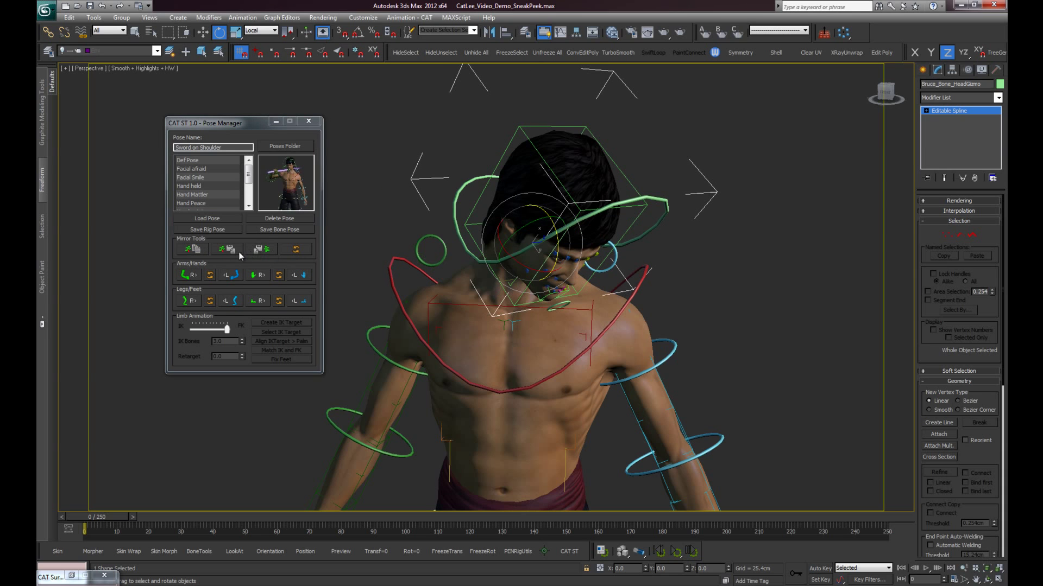
{"action": "left_click", "coordinate": [266, 251]}
{"action": "mouse_move", "coordinate": [447, 250]}
{"action": "left_mouse_down"}
{"action": "mouse_move", "coordinate": [526, 221]}
{"action": "mouse_move", "coordinate": [619, 233]}
{"action": "mouse_move", "coordinate": [612, 78]}
{"action": "left_mouse_up"}
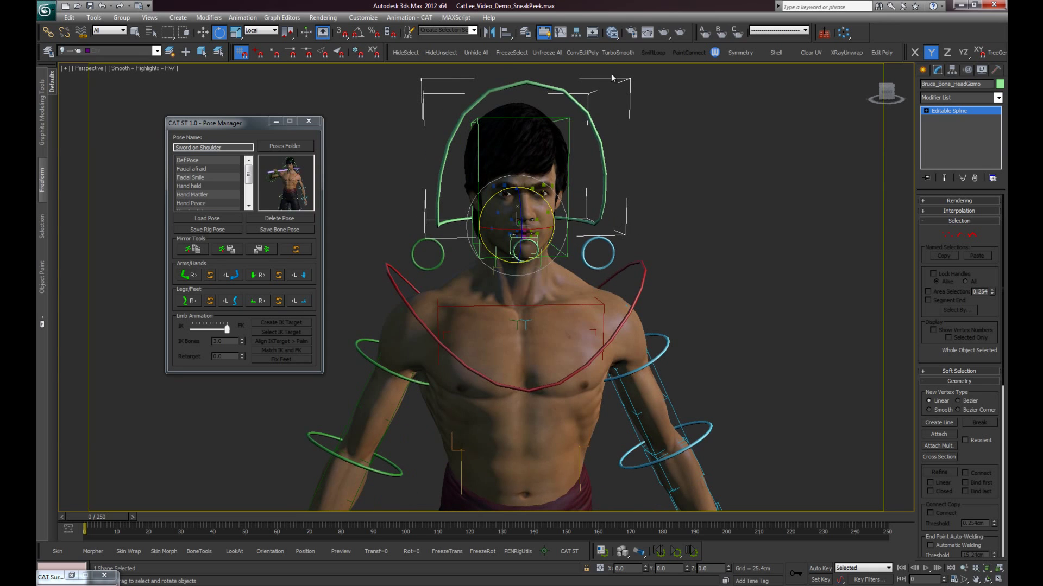
{"action": "left_click", "coordinate": [204, 162]}
Load the Def Pose fighting stance onto the rig
{"action": "scroll", "coordinate": [412, 119], "scroll_direction": "down", "scroll_amount": 2}
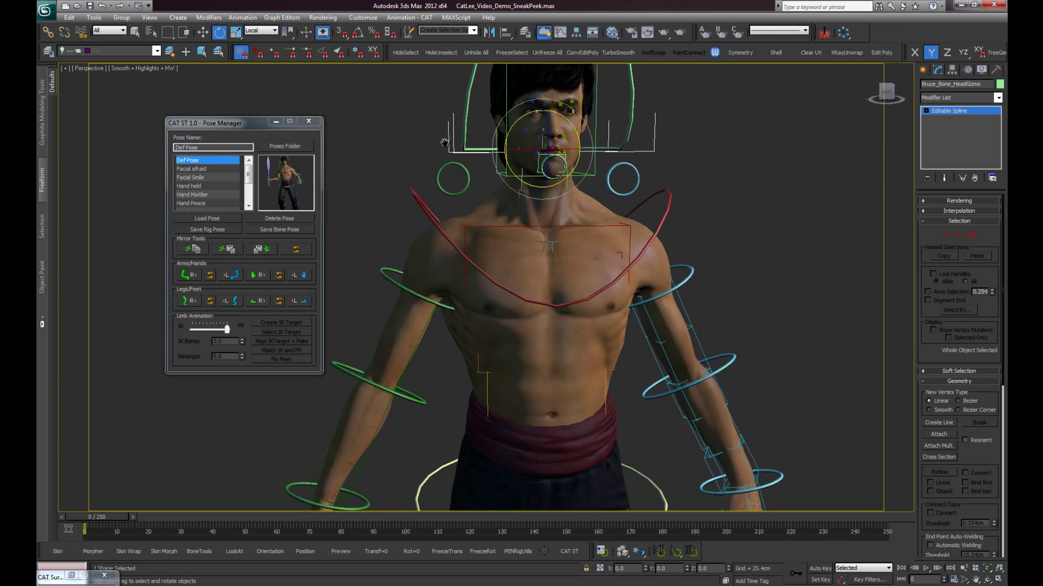
{"action": "scroll", "coordinate": [455, 93], "scroll_direction": "down", "scroll_amount": 2}
{"action": "scroll", "coordinate": [455, 94], "scroll_direction": "down", "scroll_amount": 3}
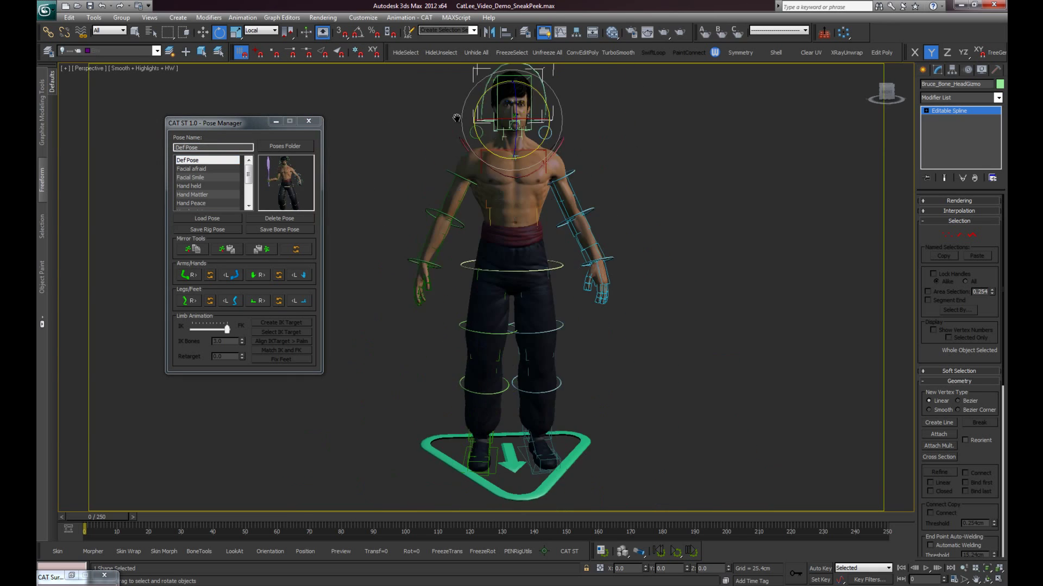
{"action": "left_click", "coordinate": [226, 216]}
{"action": "middle_click_drag", "start_coordinate": [547, 222], "coordinate": [497, 225], "text": "alt"}
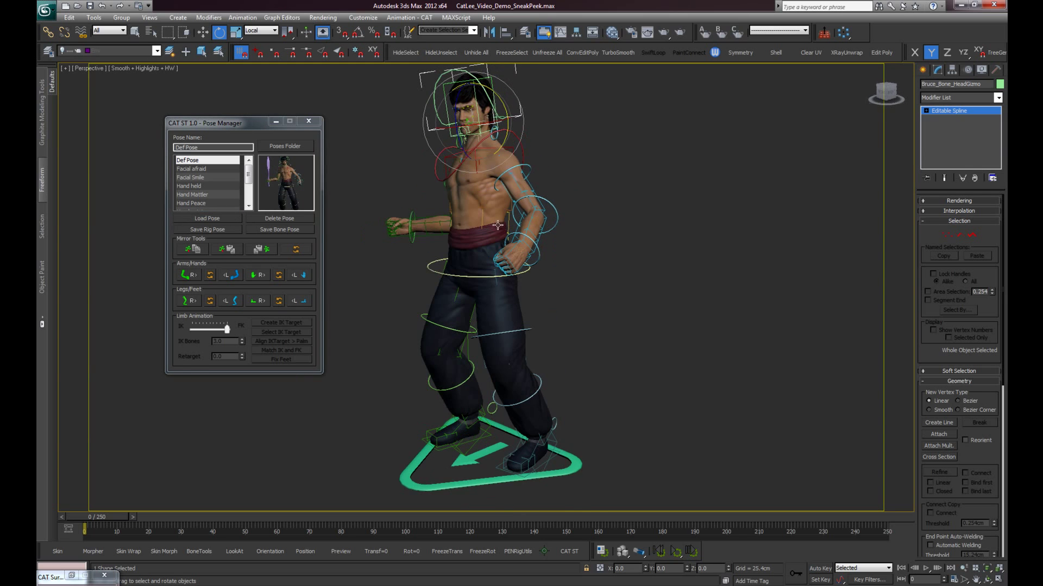
Load the Sword on Shoulder pose and frame the head control
{"action": "left_click", "coordinate": [249, 207]}
{"action": "left_click", "coordinate": [215, 204]}
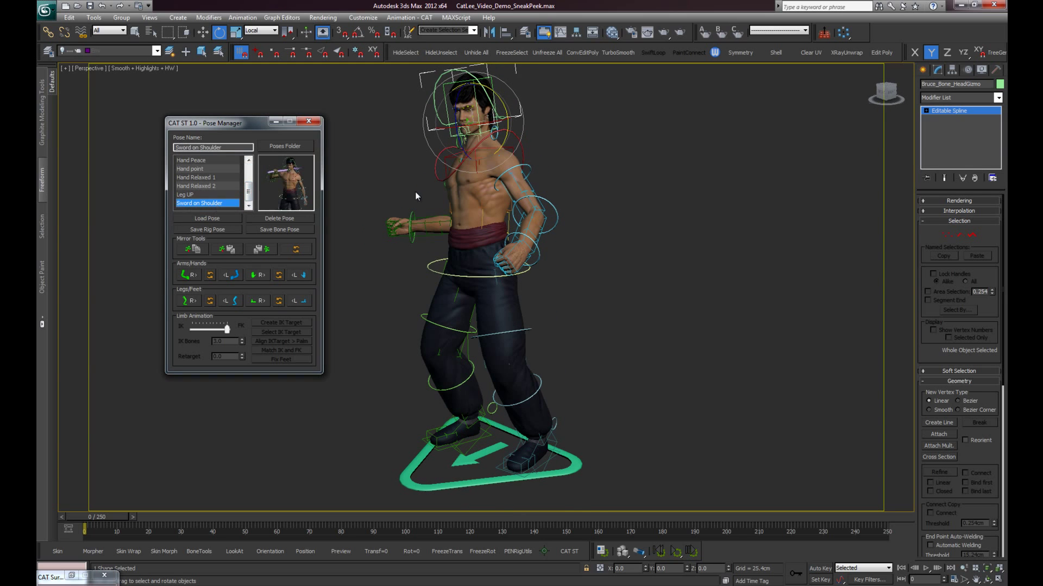
{"action": "left_click", "coordinate": [213, 220]}
{"action": "mouse_move", "coordinate": [435, 200]}
{"action": "middle_mouse_down", "text": "alt"}
{"action": "mouse_move", "coordinate": [739, 181]}
{"action": "mouse_move", "coordinate": [666, 188]}
{"action": "middle_mouse_up", "text": "alt"}
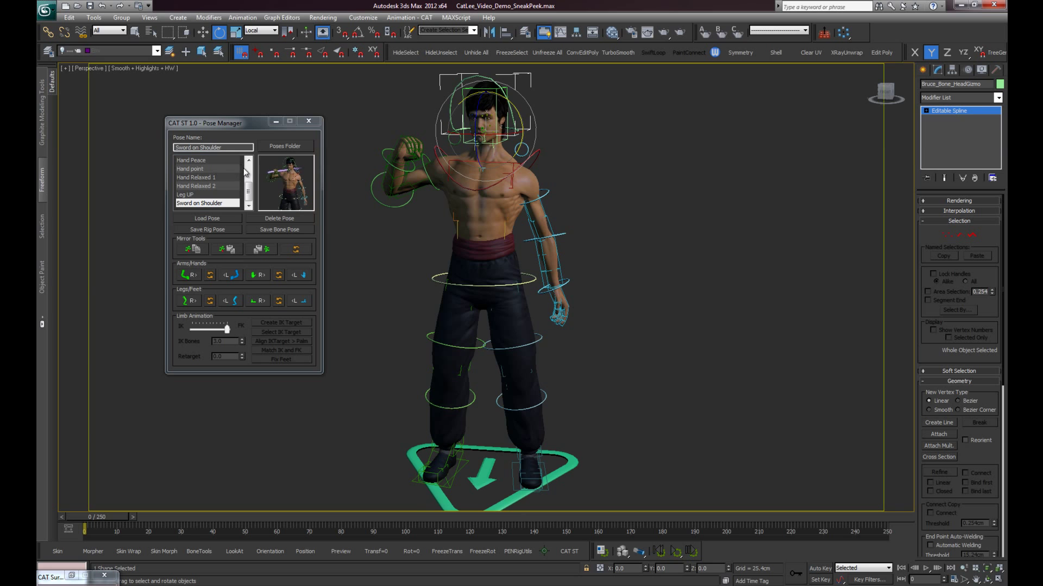
{"action": "key", "text": "z"}
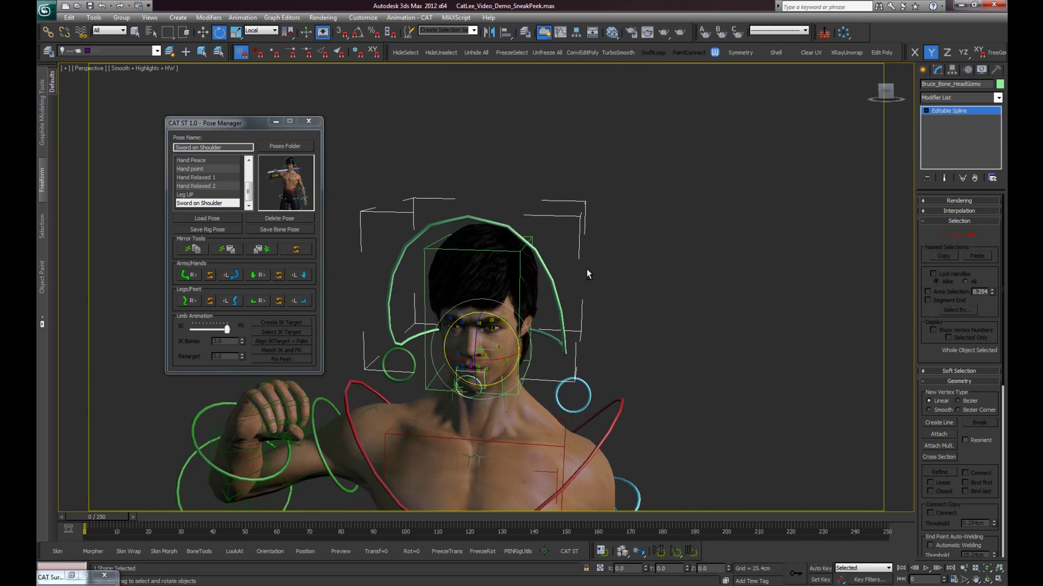
Raise the left eyebrow control and pull the inner eyebrow down into a frown
{"action": "scroll", "coordinate": [586, 269], "scroll_direction": "up", "scroll_amount": 3}
{"action": "scroll", "coordinate": [549, 255], "scroll_direction": "up", "scroll_amount": 2}
{"action": "middle_click_drag", "start_coordinate": [557, 256], "coordinate": [510, 264], "text": "alt"}
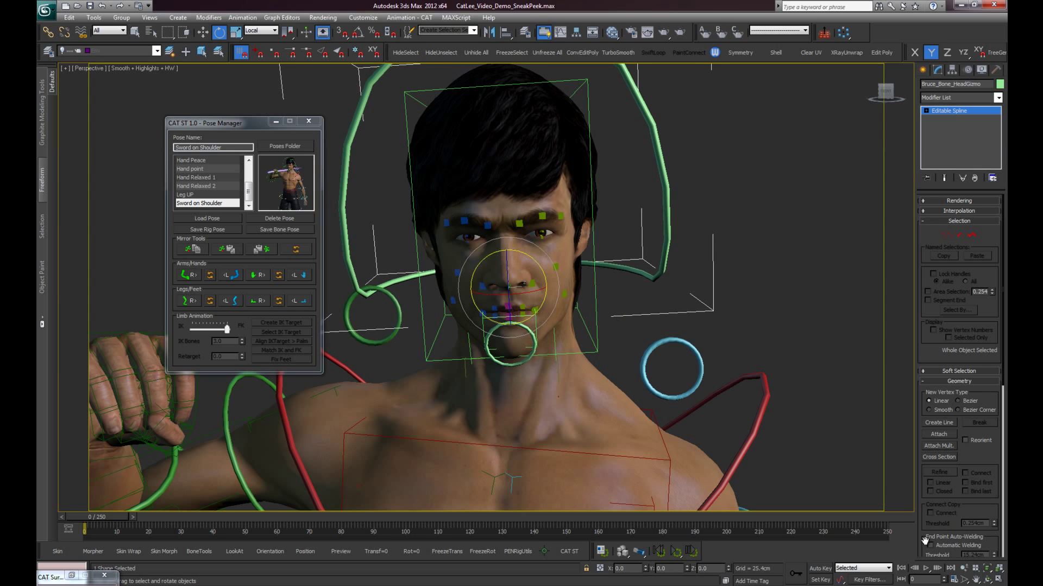
{"action": "scroll", "coordinate": [633, 345], "scroll_direction": "up", "scroll_amount": 2}
{"action": "middle_click_drag", "start_coordinate": [633, 345], "coordinate": [578, 206], "text": "alt"}
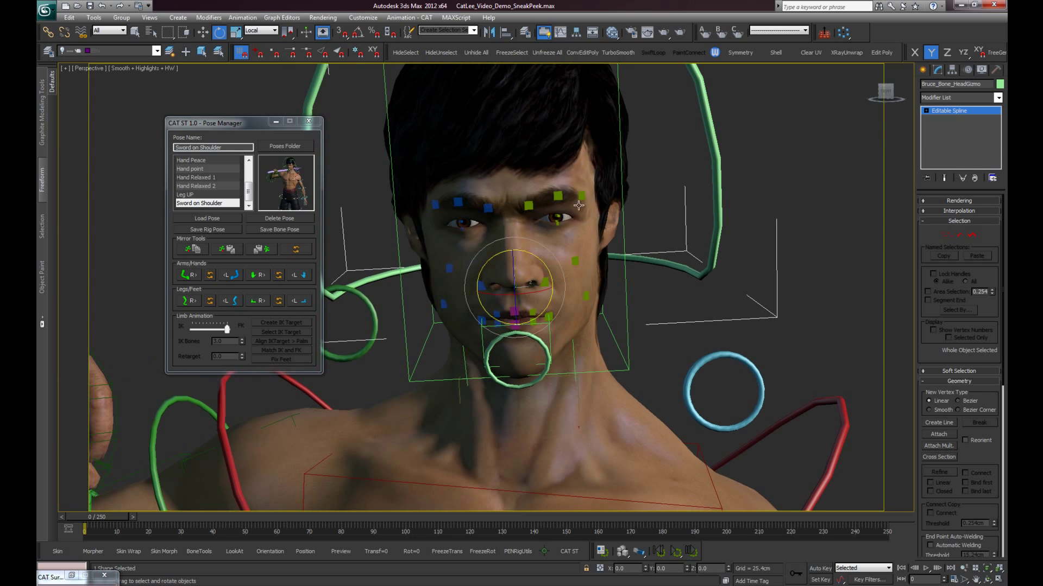
{"action": "left_click", "coordinate": [559, 196]}
{"action": "key", "text": "w"}
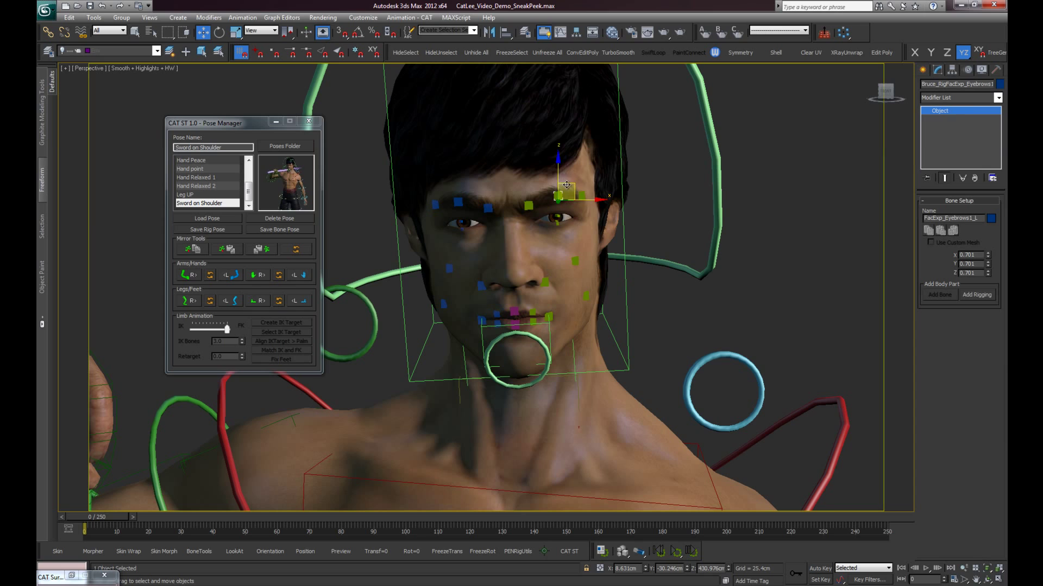
{"action": "left_click_drag", "start_coordinate": [567, 183], "coordinate": [565, 151]}
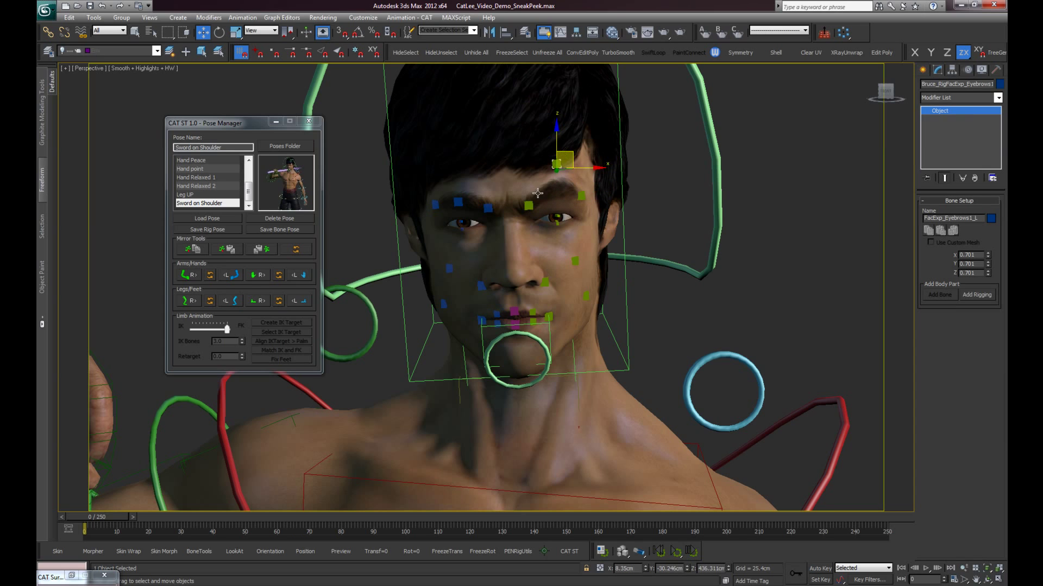
{"action": "left_click_drag", "start_coordinate": [530, 206], "coordinate": [530, 225]}
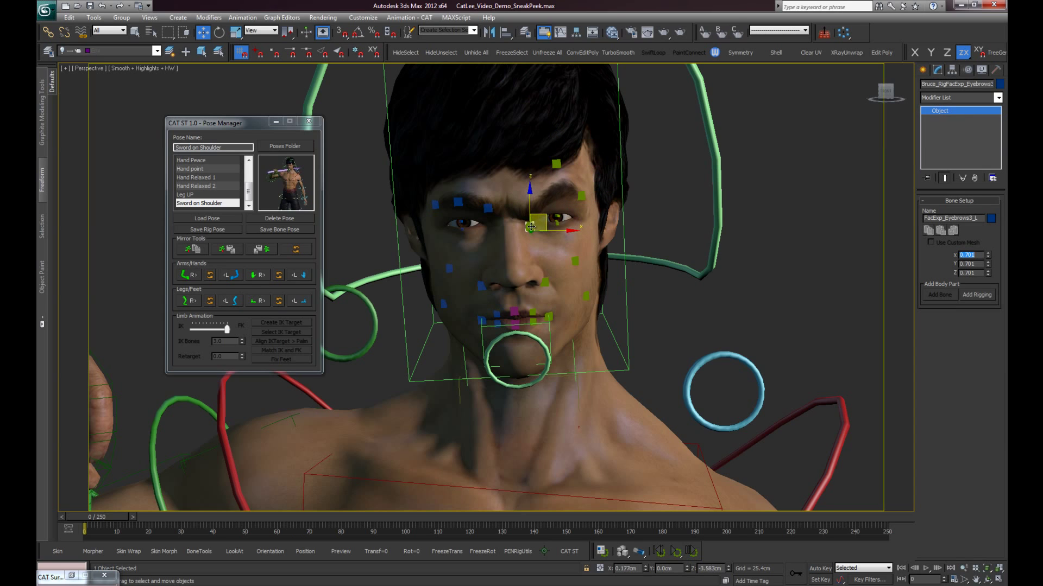
Shift the left mouth-corner control up into a slight smirk
{"action": "left_click", "coordinate": [553, 318]}
{"action": "left_click_drag", "start_coordinate": [553, 316], "coordinate": [575, 259]}
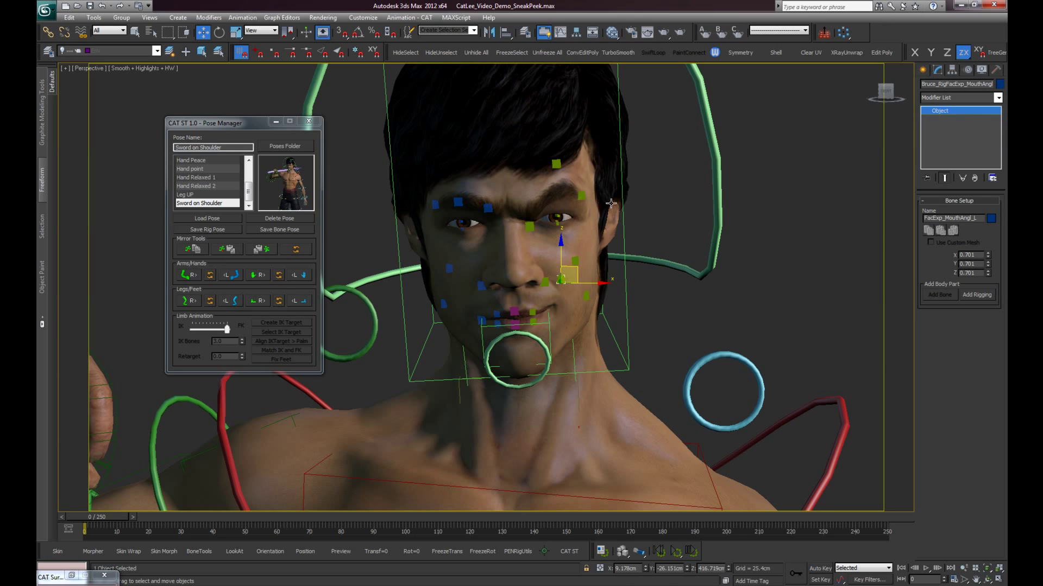
{"action": "left_click", "coordinate": [627, 237]}
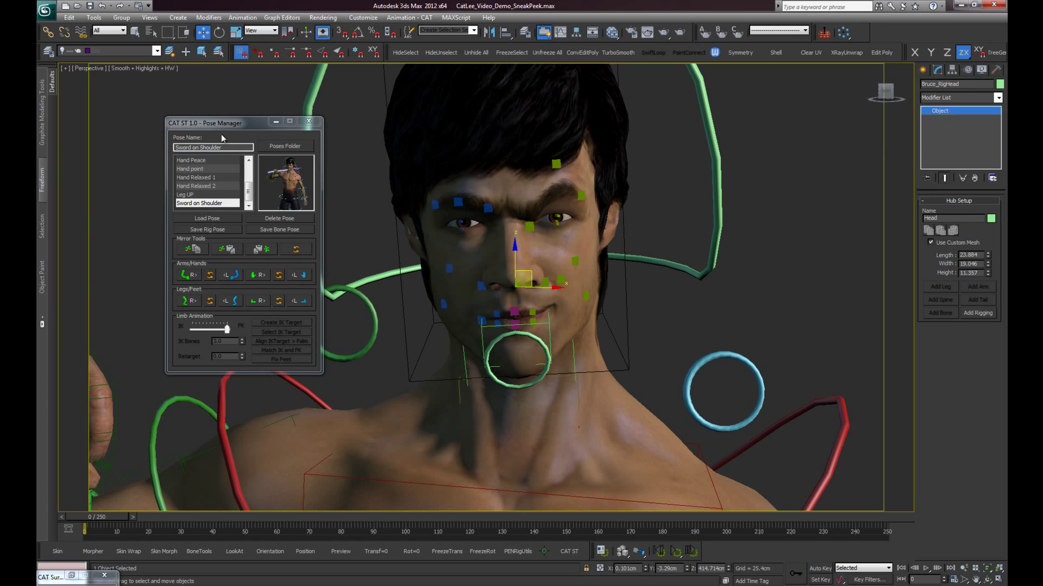
Save the current expression in Pose Manager as the bone pose 'Facial test'
{"action": "left_click", "coordinate": [228, 147]}
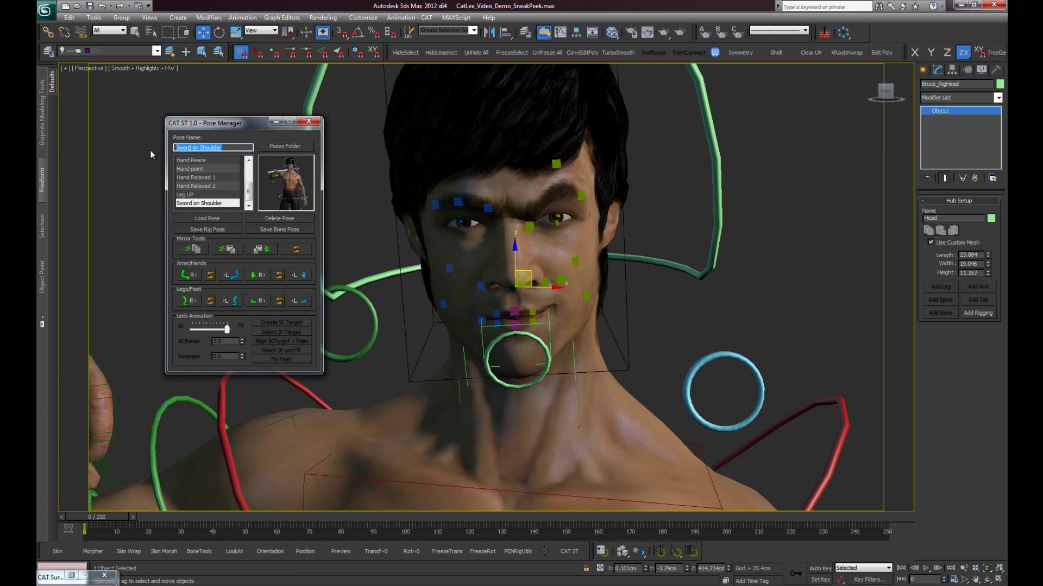
{"action": "type", "text": "Facial"}
{"action": "type", "text": " test"}
{"action": "left_click", "coordinate": [291, 231]}
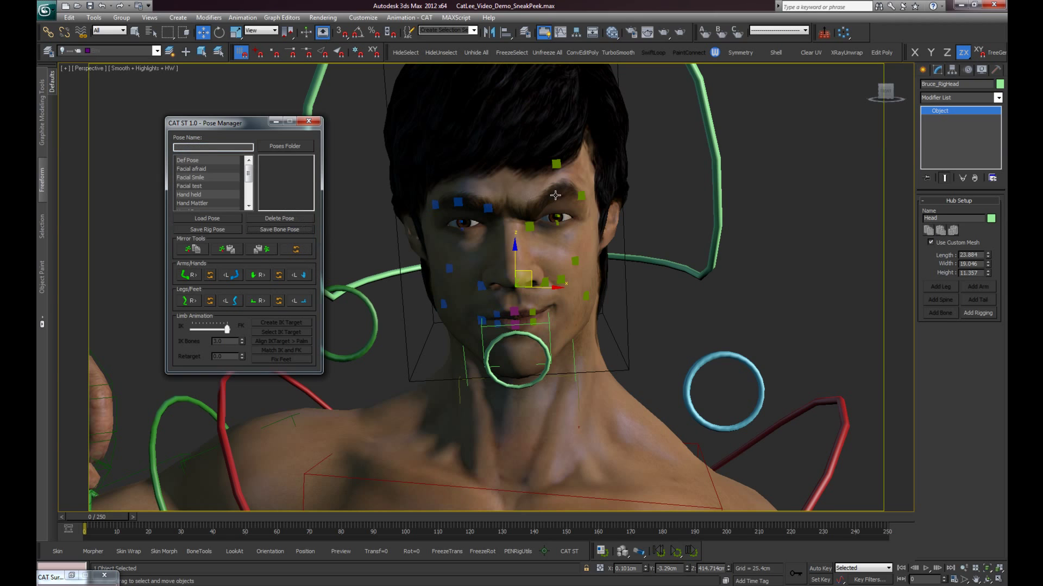
{"action": "middle_click_drag", "start_coordinate": [555, 196], "coordinate": [572, 199]}
{"action": "scroll", "coordinate": [380, 199], "scroll_direction": "down", "scroll_amount": 5}
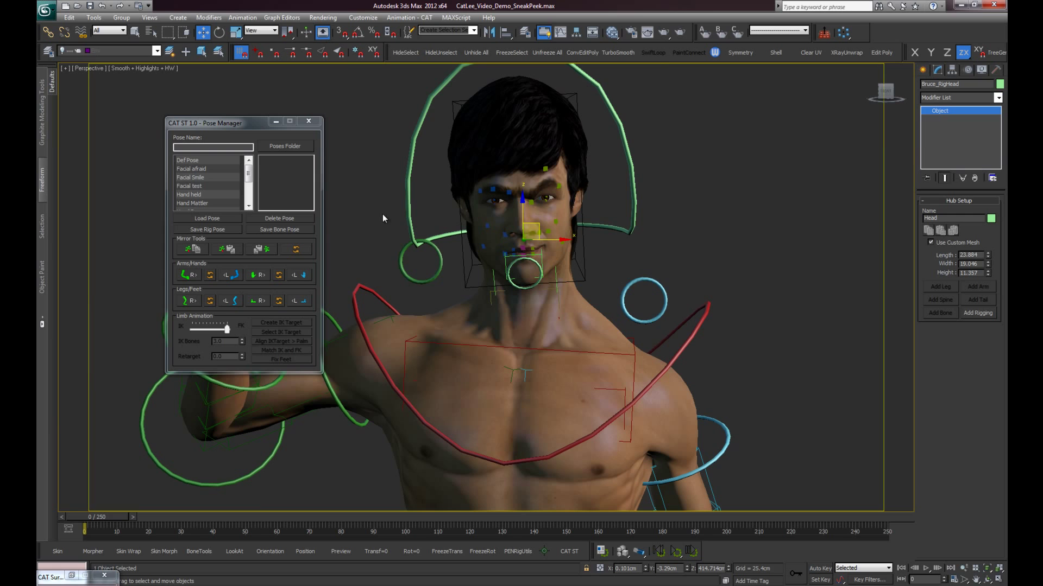
Restore the CAT Survival Toolkit window and toggle the rig's Setup/Anim Mode button
{"action": "left_click", "coordinate": [72, 575]}
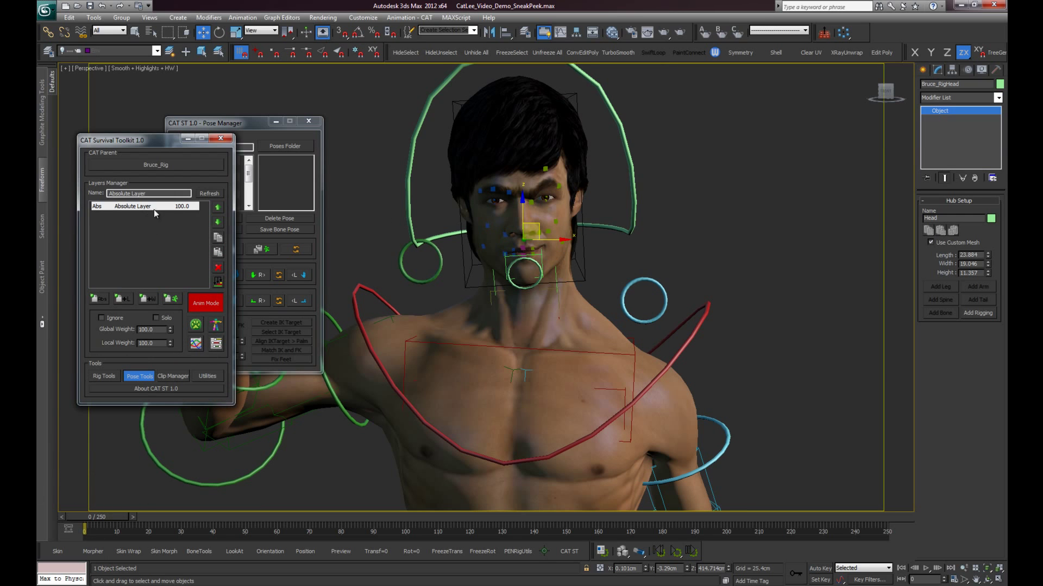
{"action": "left_click", "coordinate": [206, 303]}
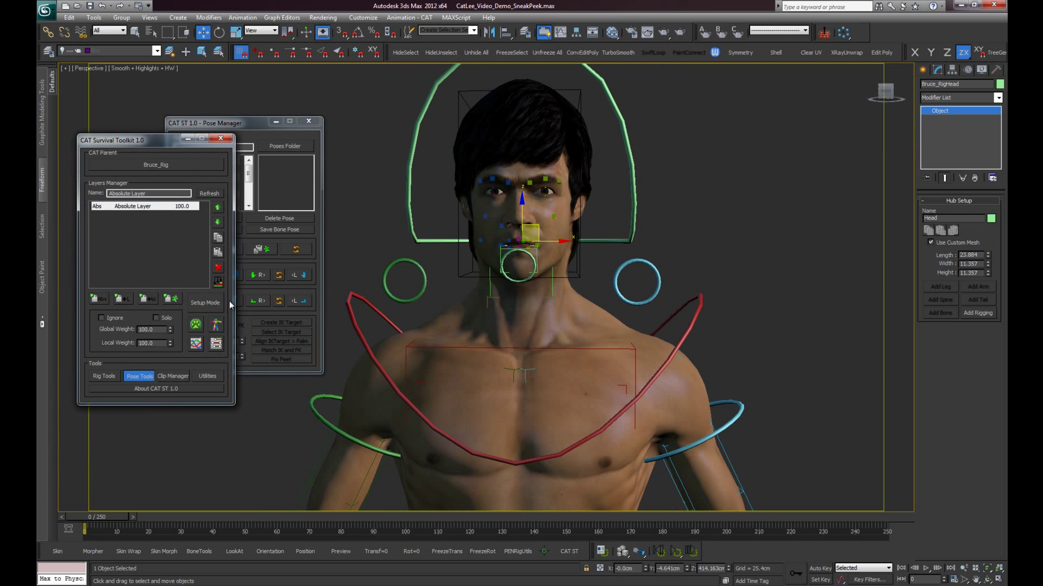
{"action": "middle_click_drag", "start_coordinate": [468, 145], "coordinate": [467, 207]}
{"action": "scroll", "coordinate": [467, 206], "scroll_direction": "up", "scroll_amount": 3}
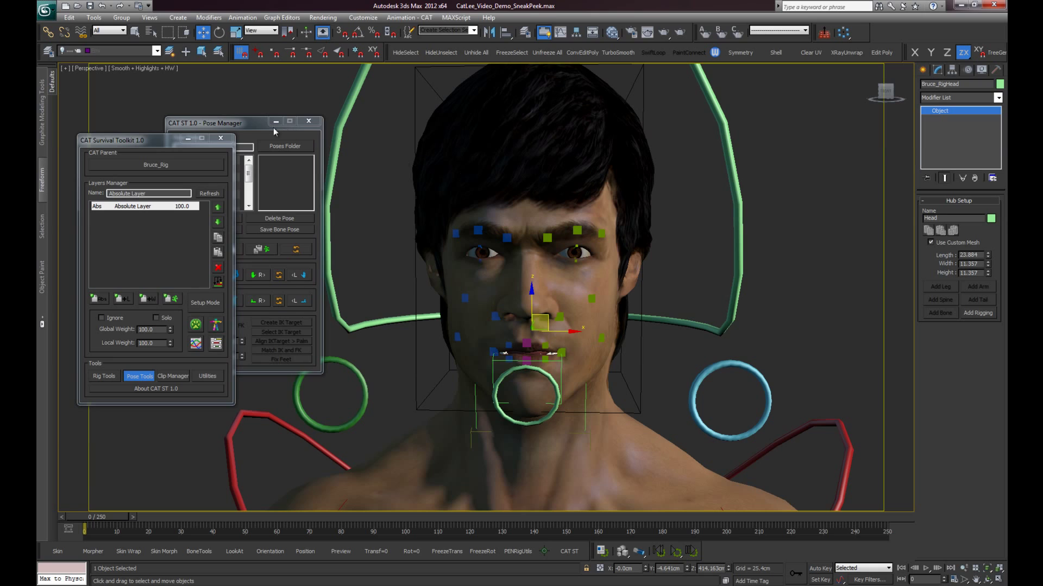
{"action": "left_click_drag", "start_coordinate": [274, 129], "coordinate": [335, 165]}
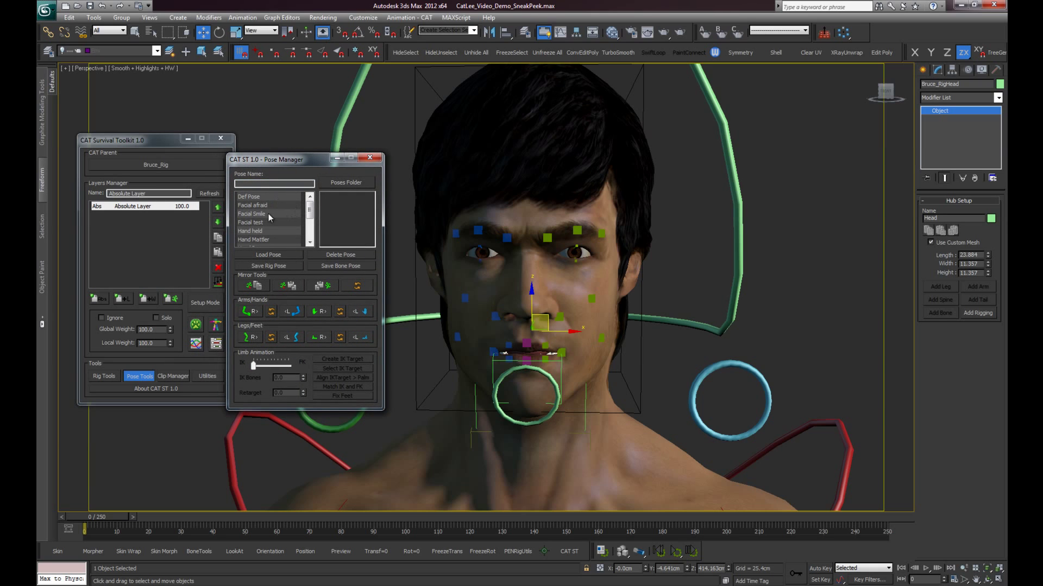
Load the Facial test pose onto the face, switching the rig to Anim Mode when warned
{"action": "left_click", "coordinate": [242, 225]}
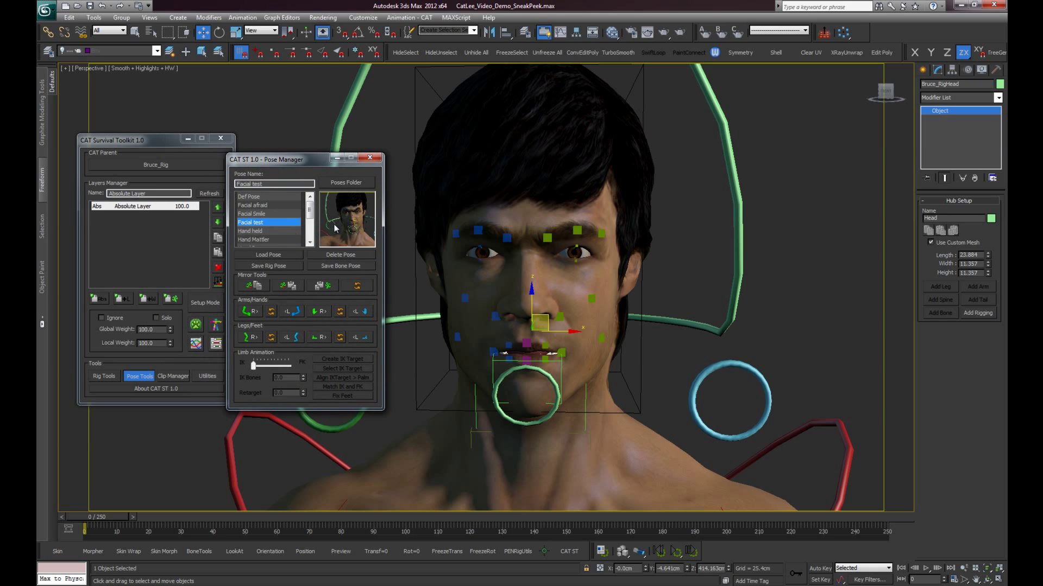
{"action": "left_click", "coordinate": [282, 257]}
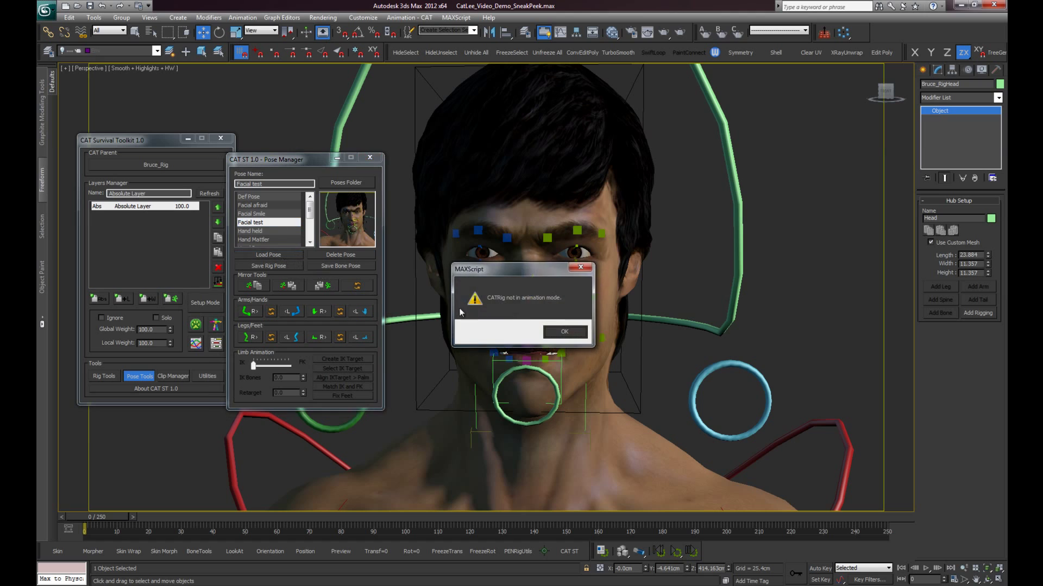
{"action": "left_click", "coordinate": [564, 333]}
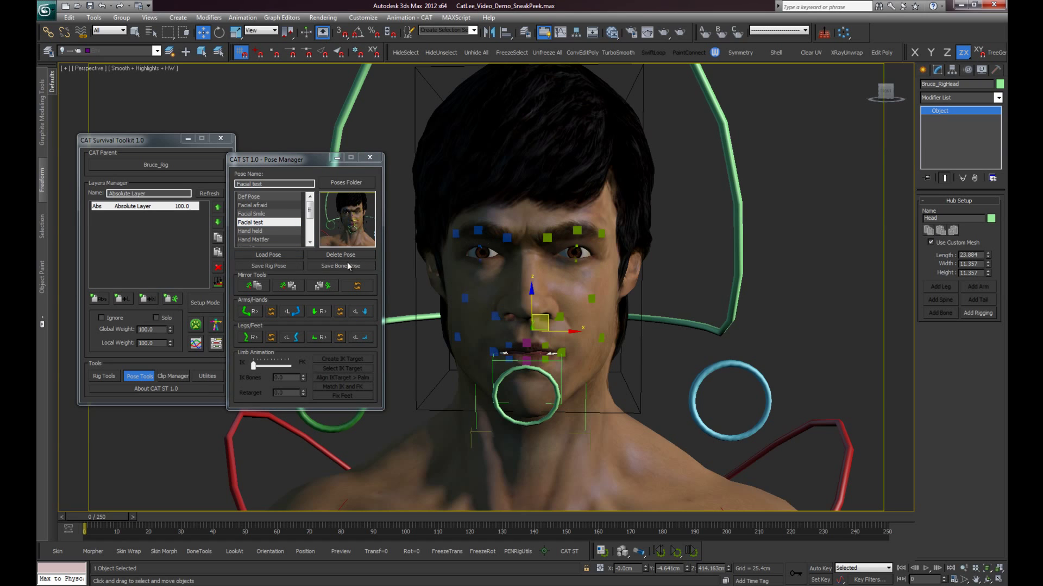
{"action": "middle_click_drag", "start_coordinate": [625, 274], "coordinate": [616, 271], "text": "alt"}
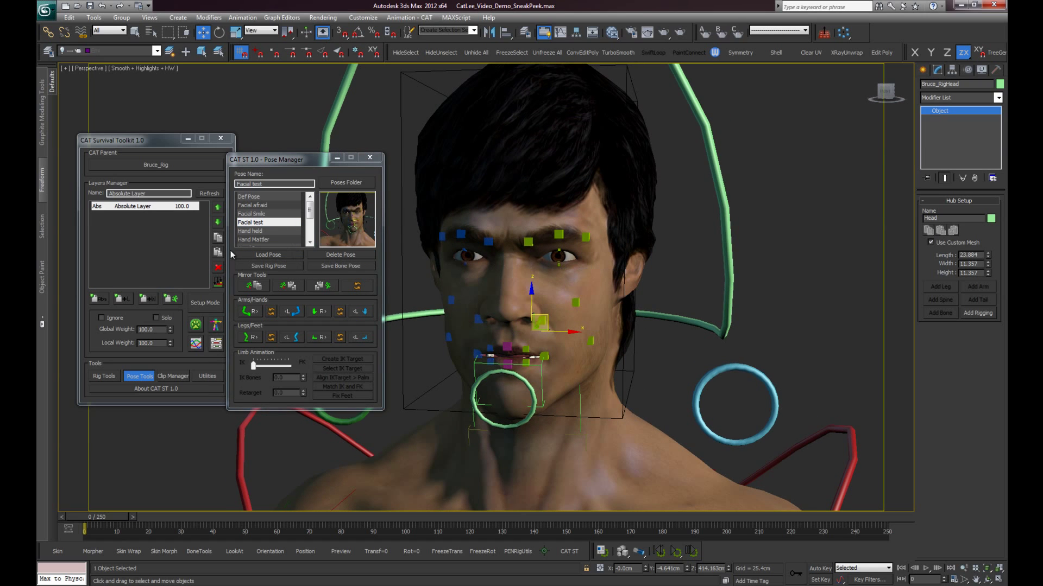
{"action": "left_click", "coordinate": [282, 258]}
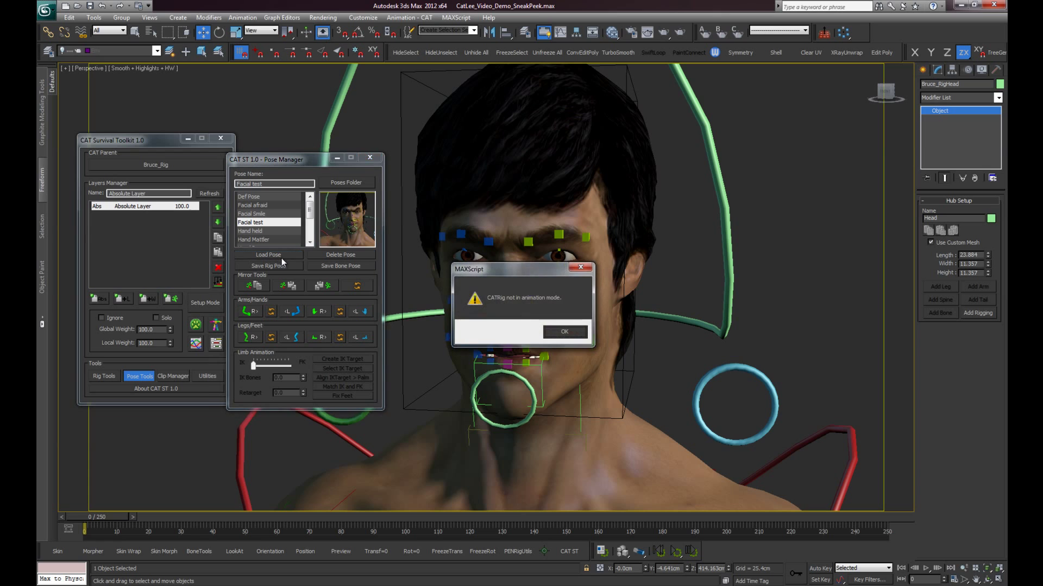
{"action": "left_click", "coordinate": [564, 332]}
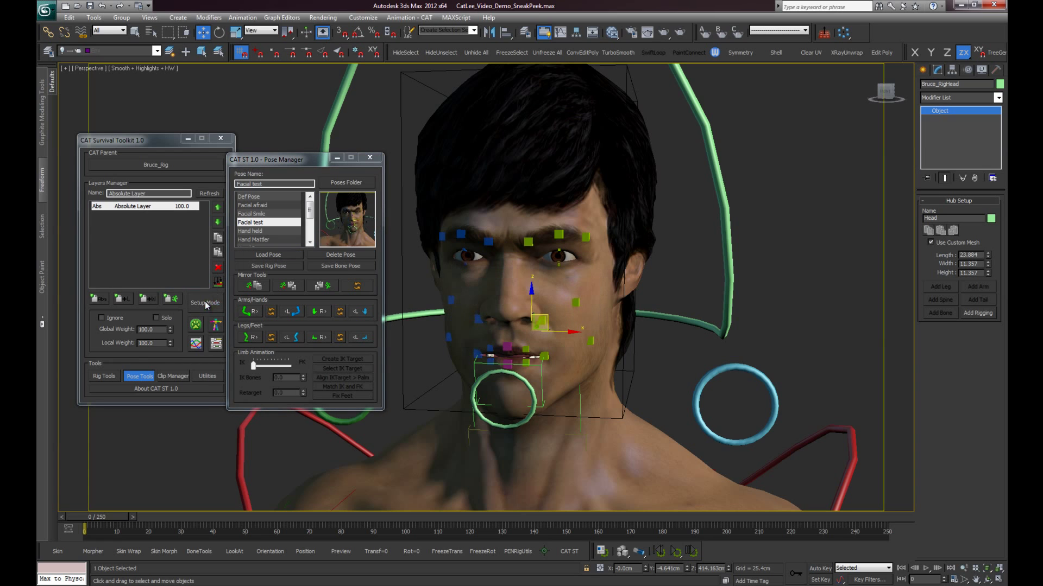
{"action": "left_click", "coordinate": [274, 253]}
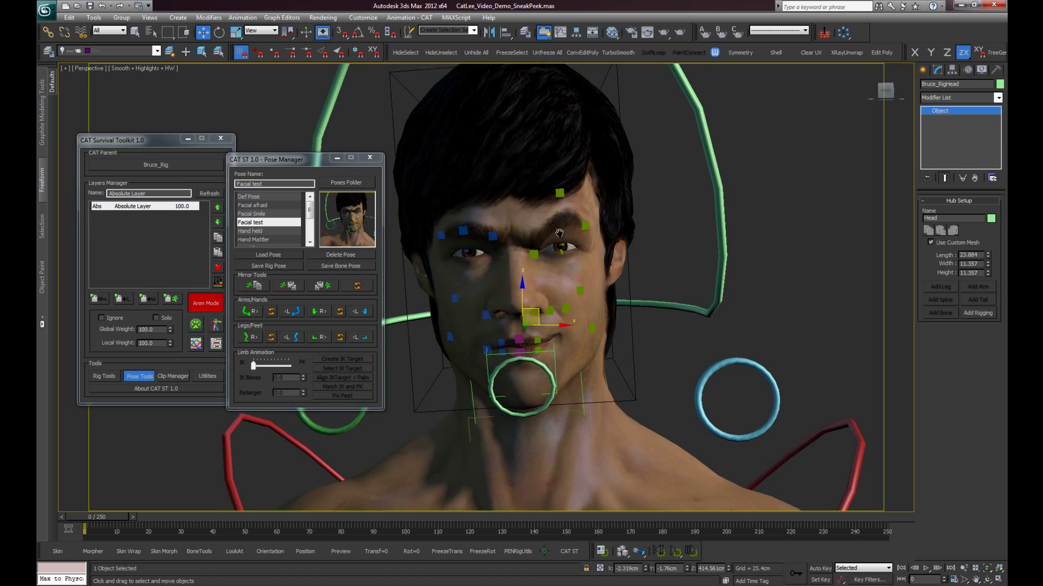
Apply the Facial Smile and Facial afraid poses, then return to Def Pose
{"action": "left_click", "coordinate": [269, 215]}
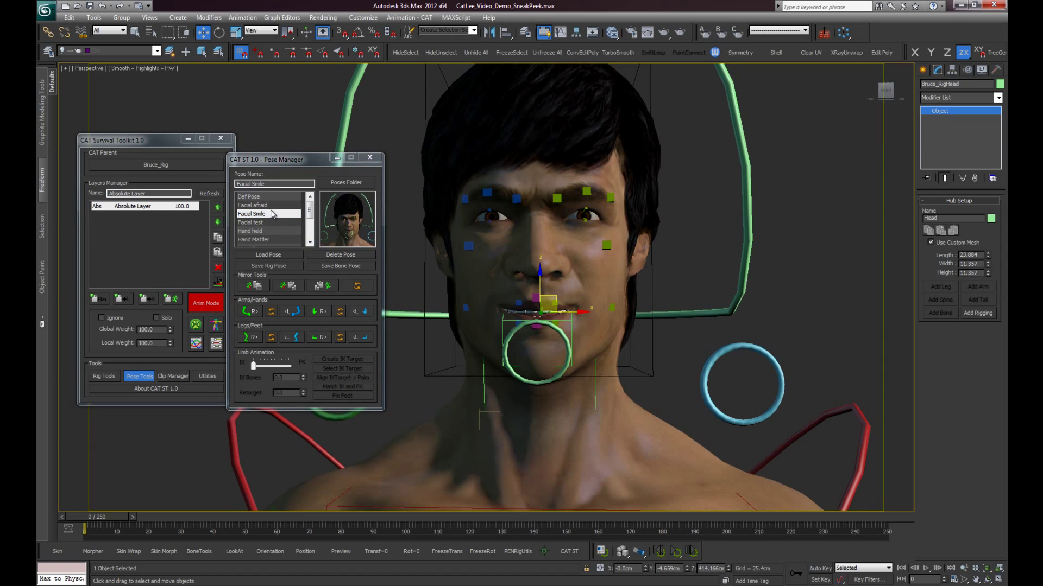
{"action": "left_click", "coordinate": [270, 205]}
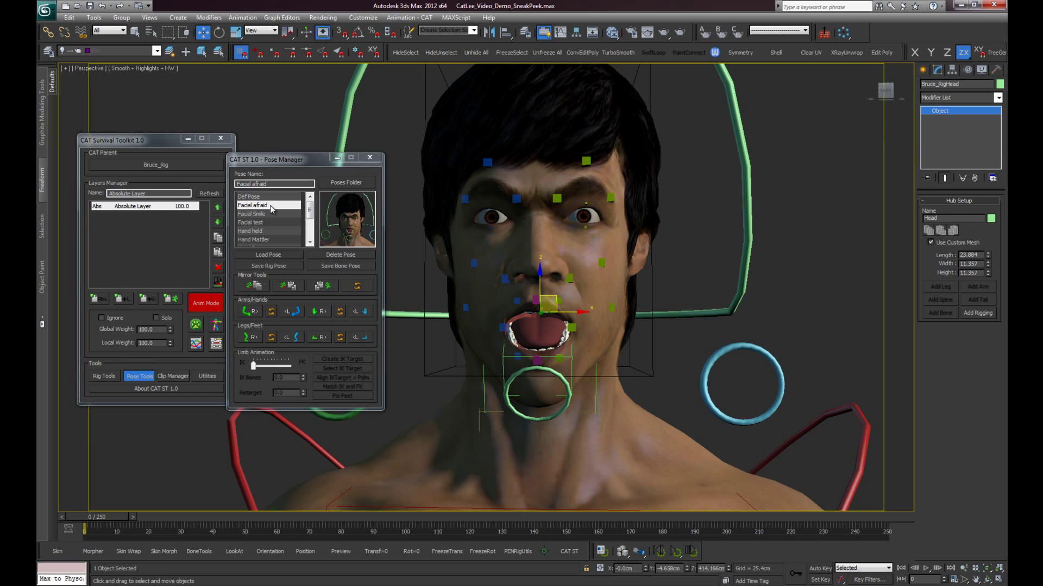
{"action": "left_click", "coordinate": [268, 196]}
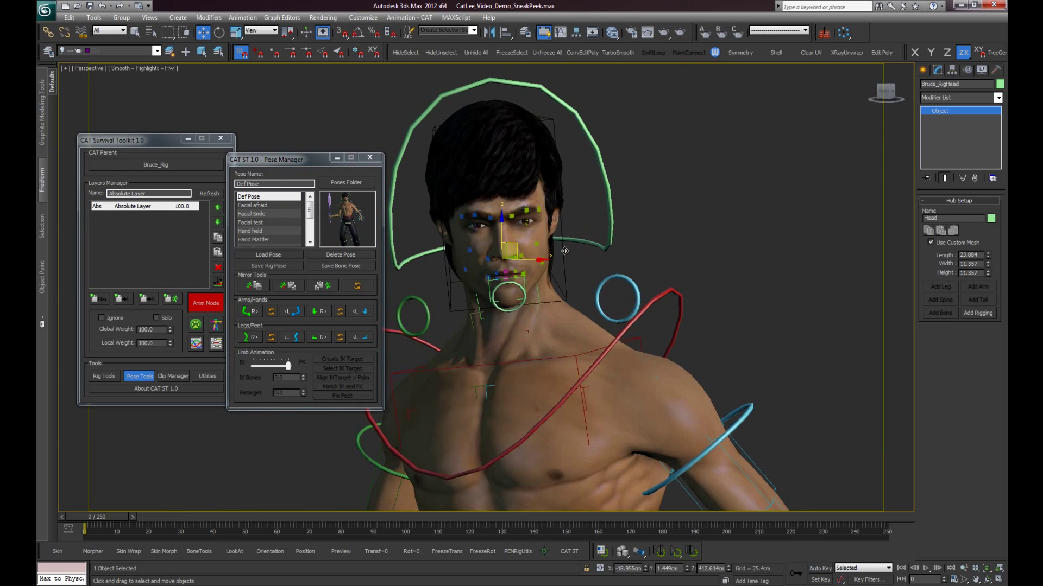
{"action": "middle_click_drag", "start_coordinate": [562, 278], "coordinate": [547, 326], "text": "alt"}
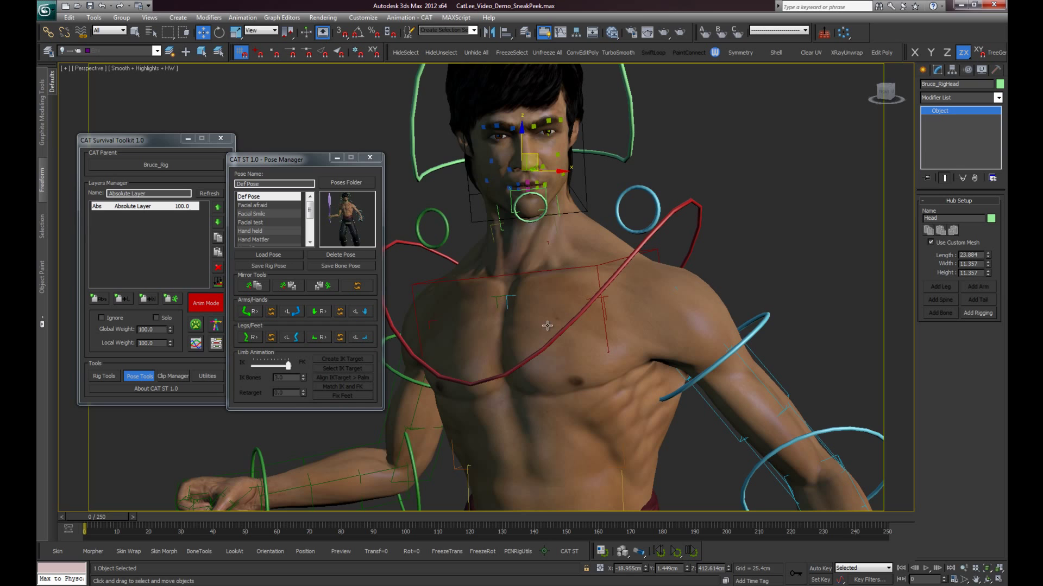
Reapply Facial afraid, Facial Smile and Facial test, then select Hand held
{"action": "left_click", "coordinate": [266, 207]}
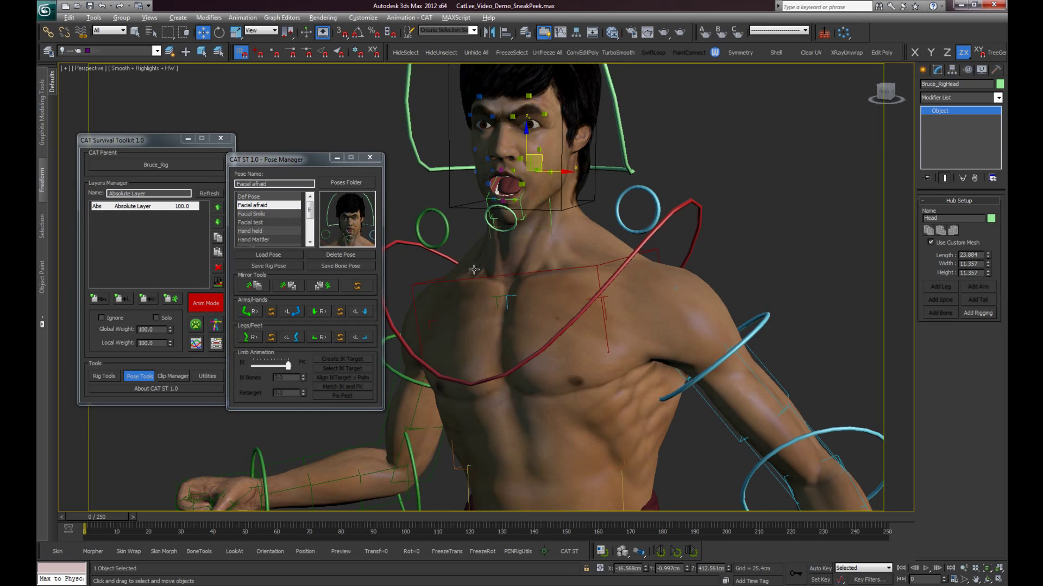
{"action": "left_click", "coordinate": [265, 215]}
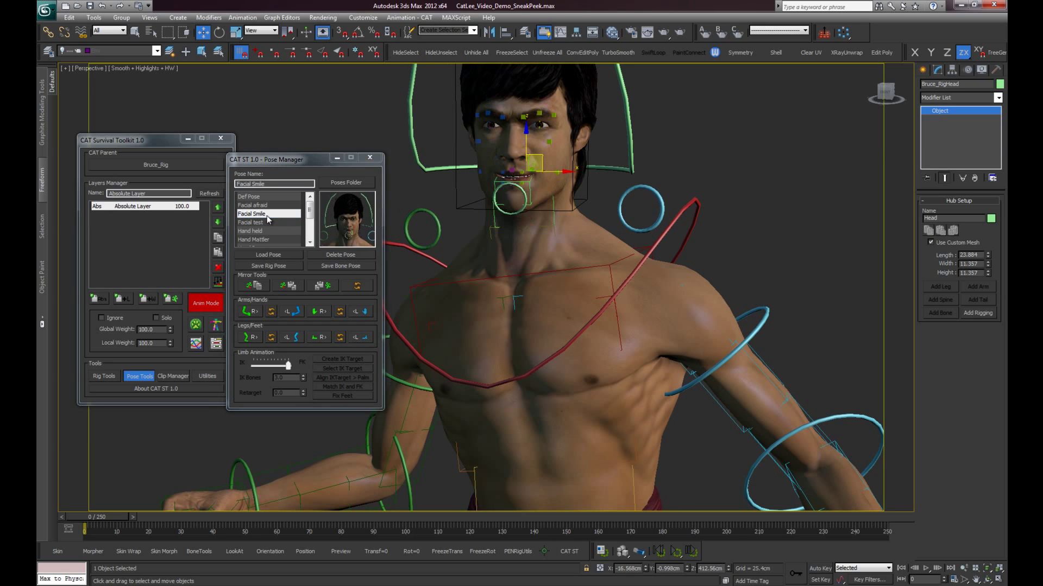
{"action": "left_click", "coordinate": [269, 222]}
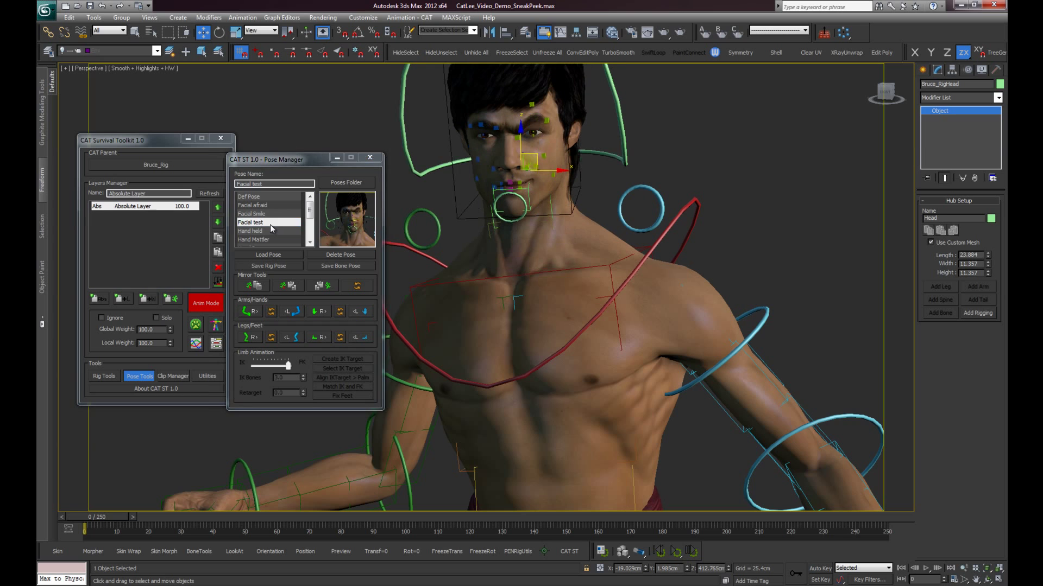
{"action": "left_click", "coordinate": [271, 233]}
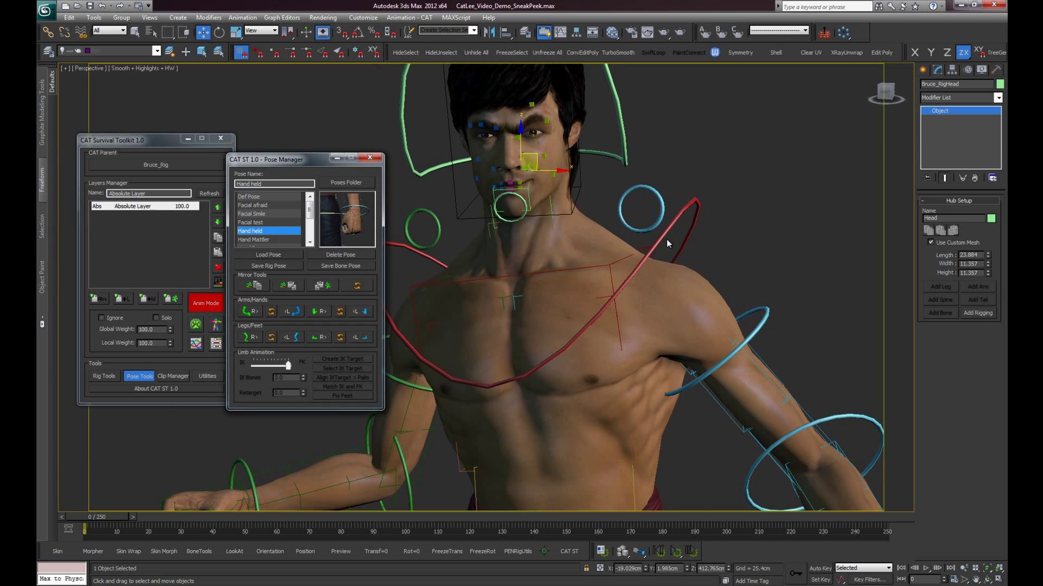
Select the palm bone and apply the Hand Mattler and Hand Peace poses
{"action": "middle_click_drag", "start_coordinate": [720, 330], "coordinate": [701, 296]}
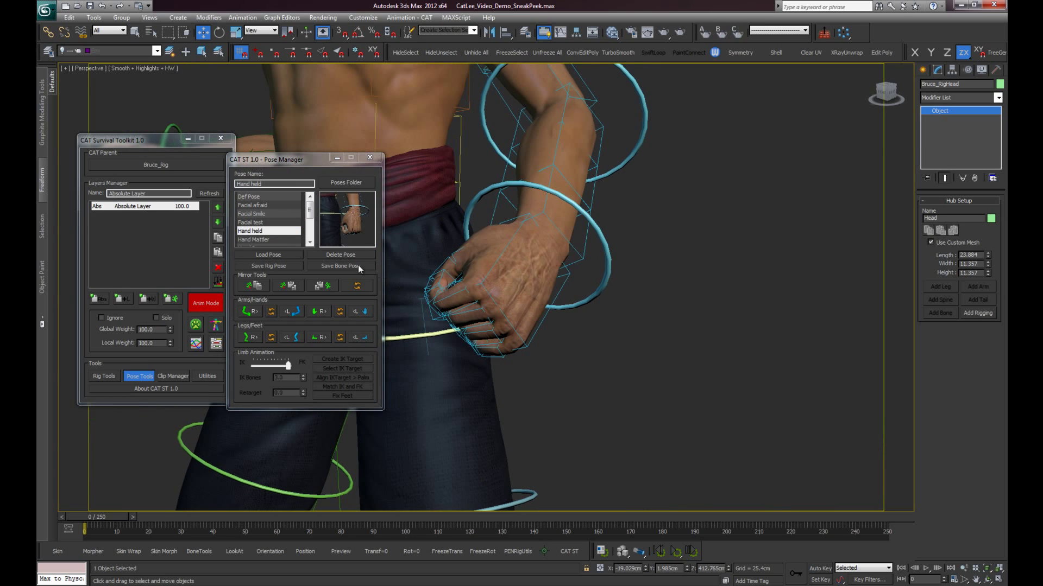
{"action": "left_click", "coordinate": [279, 240]}
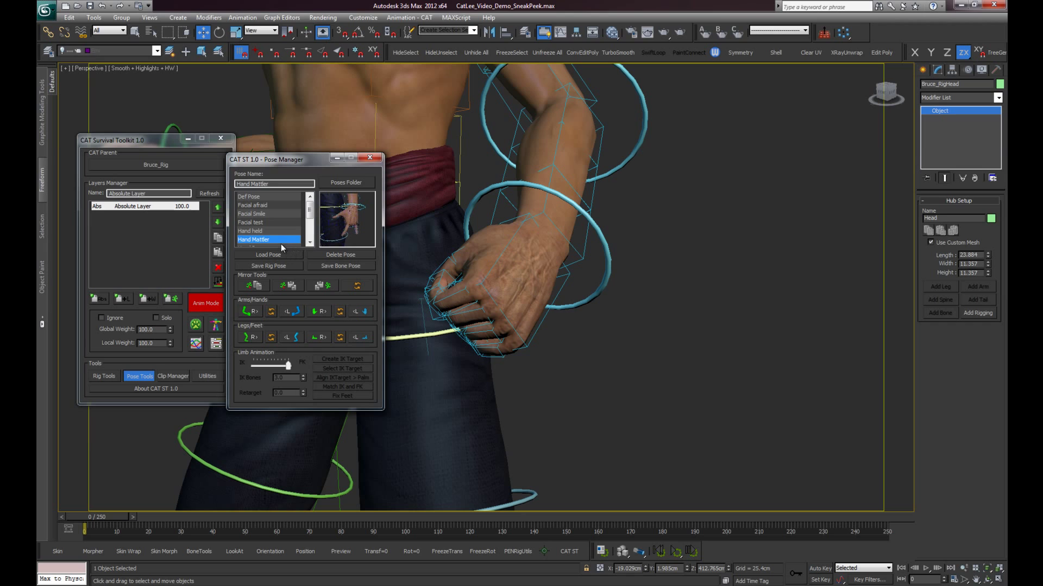
{"action": "left_click", "coordinate": [518, 280]}
{"action": "double_click", "coordinate": [294, 241]}
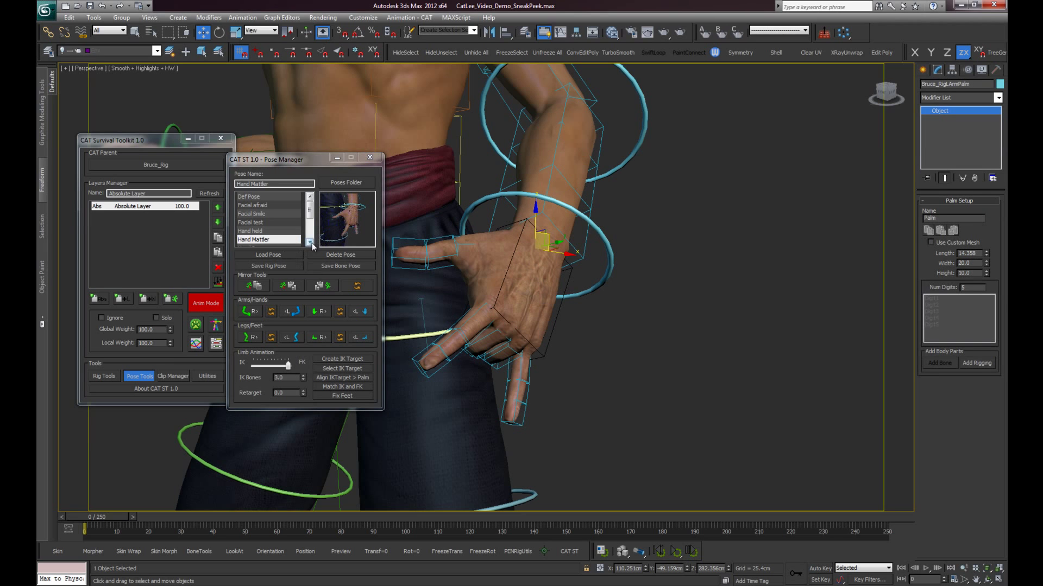
{"action": "left_click", "coordinate": [312, 243]}
{"action": "double_click", "coordinate": [285, 241]}
Apply the Hand point pose, then leave the hand in Hand Relaxed 1
{"action": "left_click", "coordinate": [294, 244]}
{"action": "double_click", "coordinate": [279, 232]}
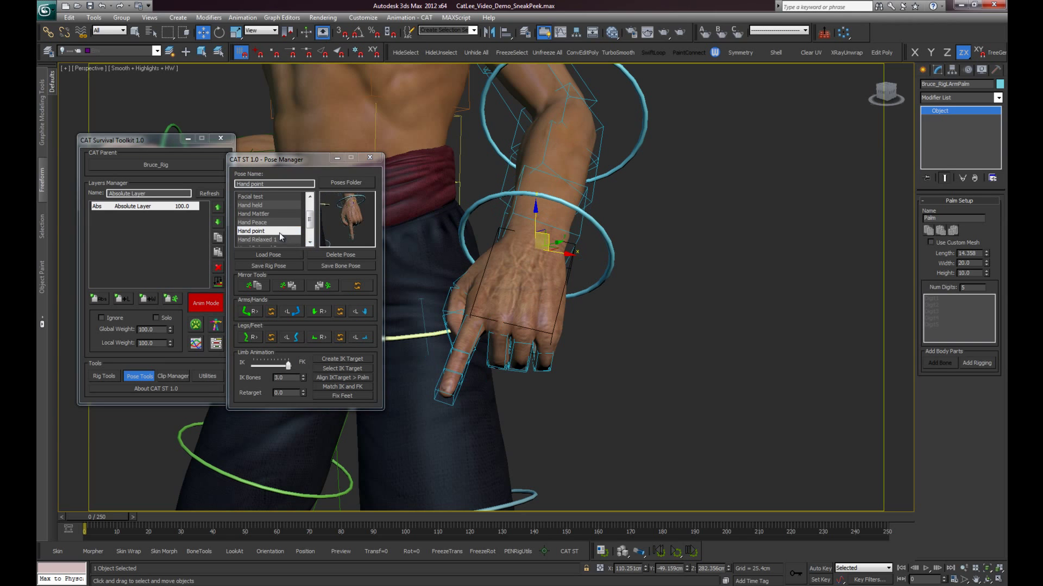
{"action": "middle_click_drag", "start_coordinate": [380, 261], "coordinate": [406, 265], "text": "alt"}
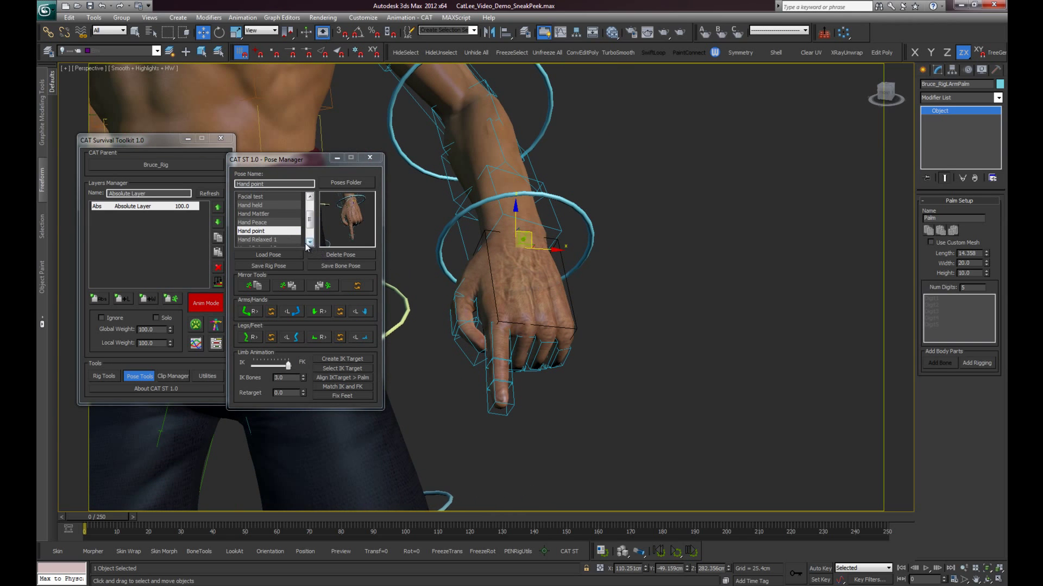
{"action": "left_click", "coordinate": [309, 242]}
{"action": "double_click", "coordinate": [281, 233]}
{"action": "middle_click_drag", "start_coordinate": [633, 242], "coordinate": [642, 239]}
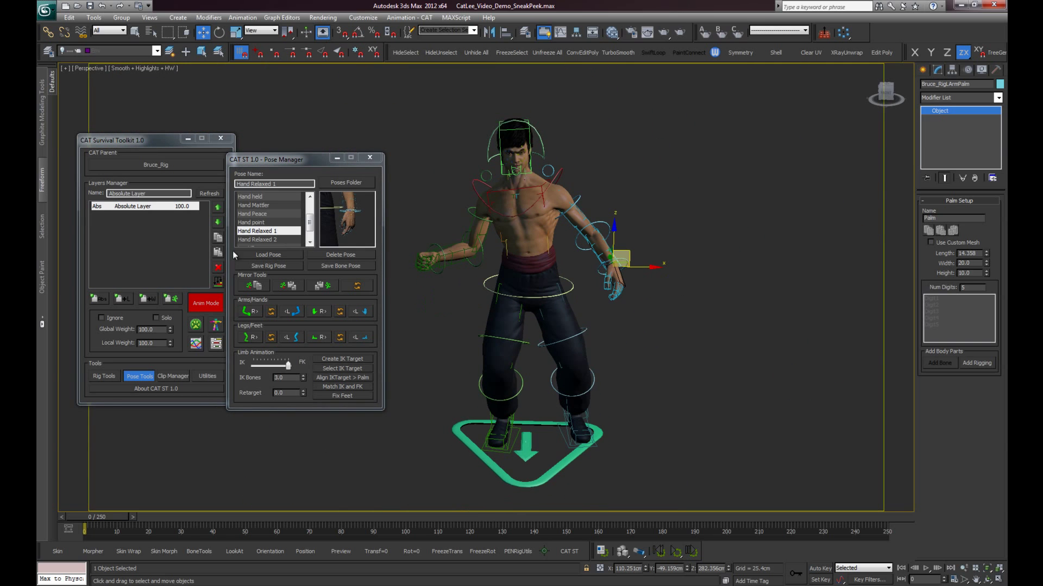
Remove and re-add the Absolute Layer, then switch the rig back to Anim Mode
{"action": "left_click", "coordinate": [217, 268]}
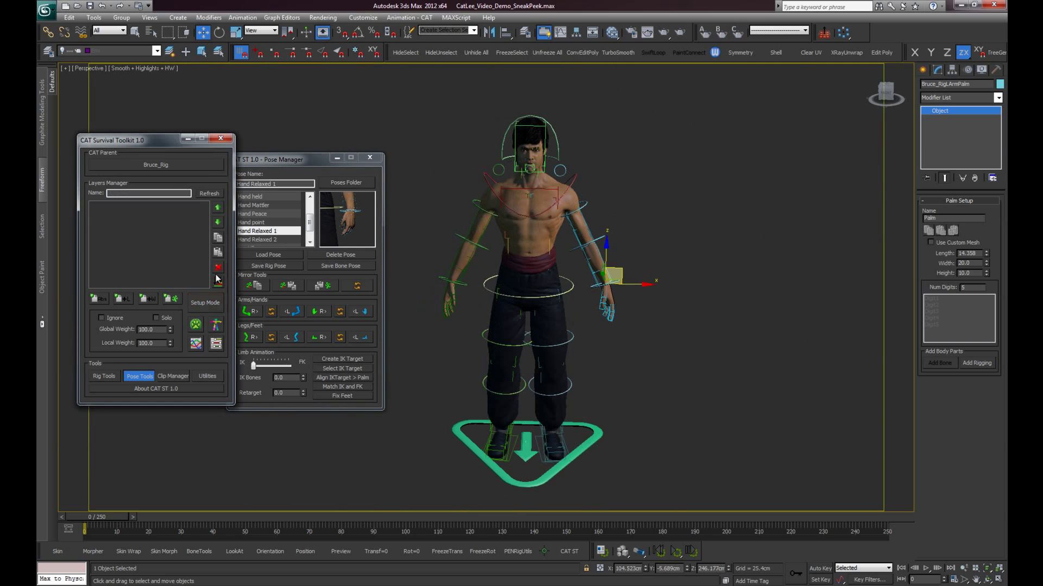
{"action": "left_click", "coordinate": [99, 299]}
{"action": "left_click", "coordinate": [303, 350]}
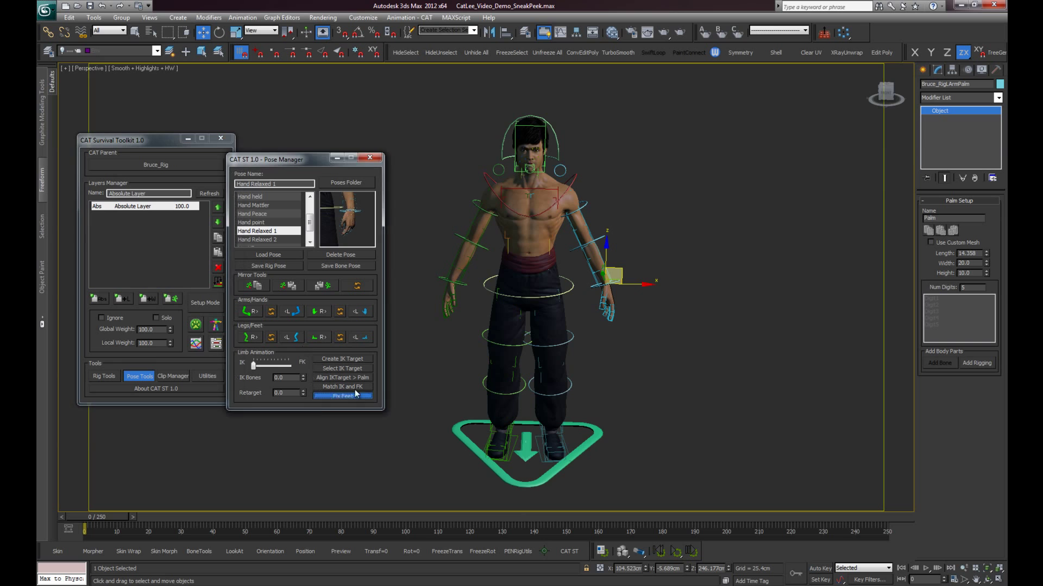
{"action": "middle_click_drag", "start_coordinate": [424, 353], "coordinate": [472, 355], "text": "alt"}
{"action": "left_click", "coordinate": [212, 304]}
{"action": "middle_click_drag", "start_coordinate": [397, 298], "coordinate": [666, 240], "text": "alt"}
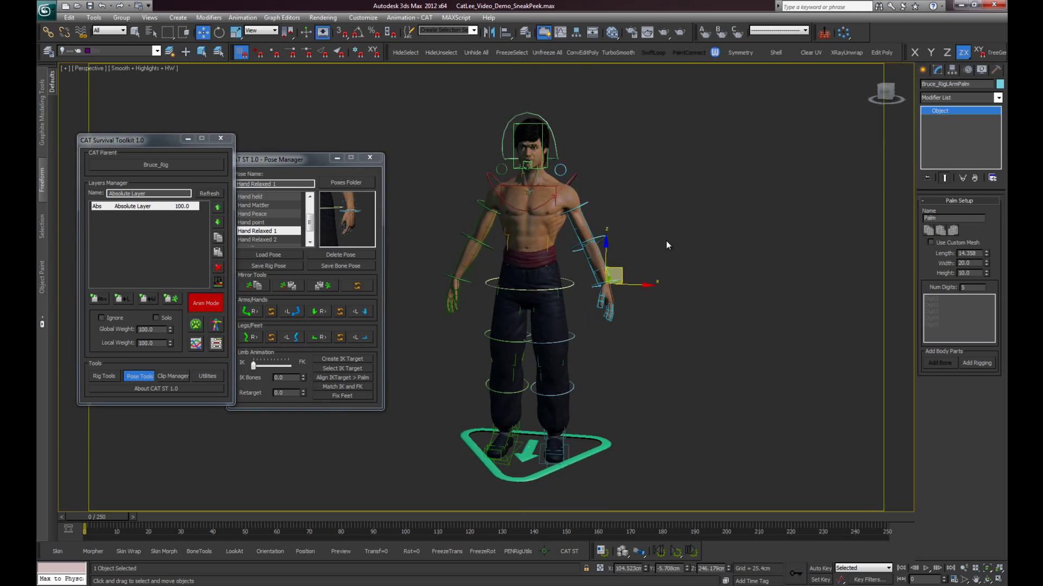
{"action": "scroll", "coordinate": [599, 279], "scroll_direction": "up", "scroll_amount": 3}
{"action": "scroll", "coordinate": [599, 279], "scroll_direction": "up", "scroll_amount": 3}
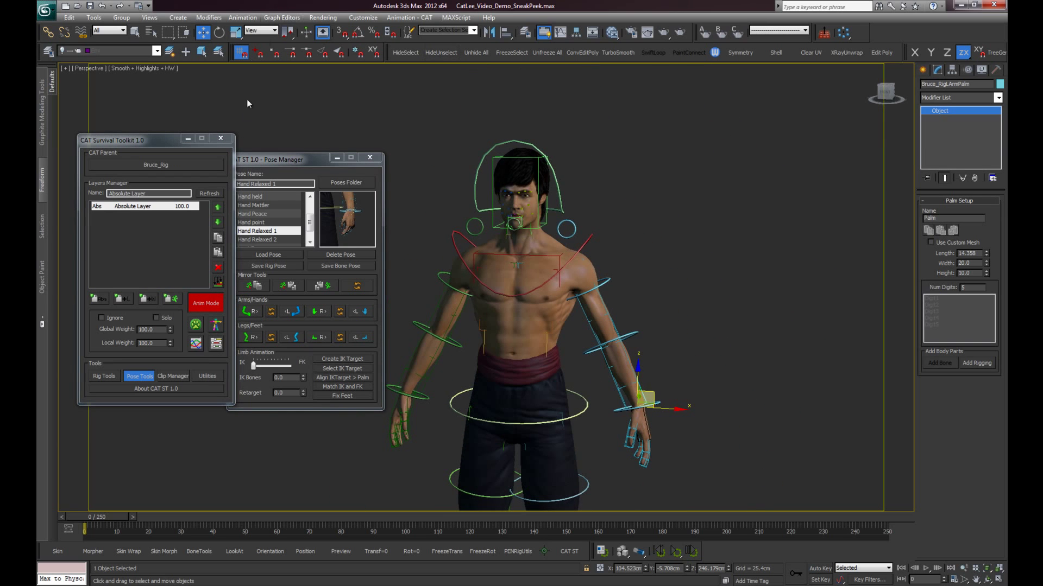
Minimize the CAT Survival Toolkit, reframe the character and turn on Auto Key
{"action": "left_click", "coordinate": [187, 139]}
{"action": "left_click_drag", "start_coordinate": [283, 160], "coordinate": [275, 155]}
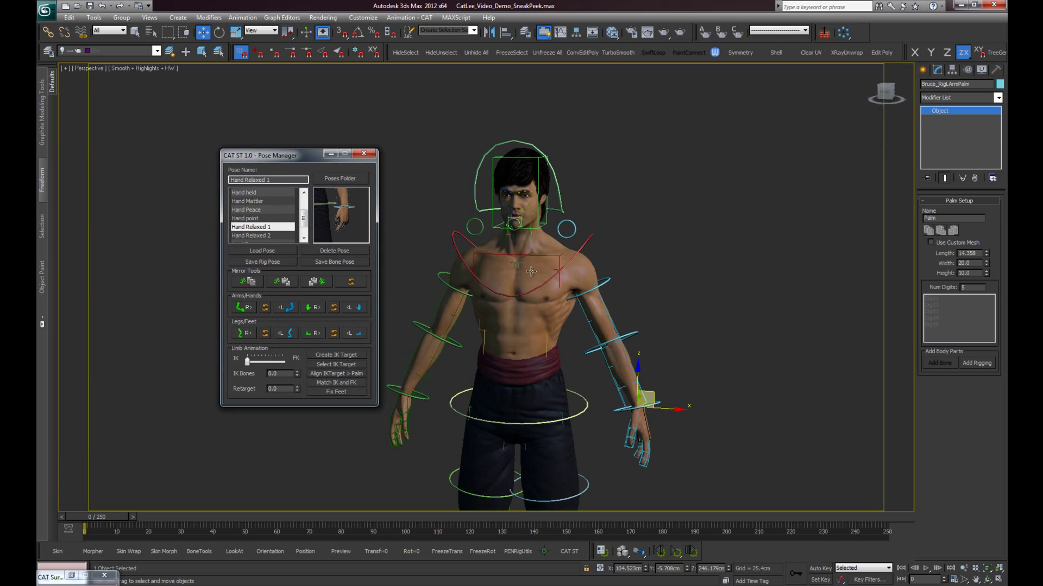
{"action": "middle_click_drag", "start_coordinate": [559, 283], "coordinate": [577, 259]}
{"action": "scroll", "coordinate": [578, 259], "scroll_direction": "up", "scroll_amount": 2}
{"action": "scroll", "coordinate": [657, 373], "scroll_direction": "down", "scroll_amount": 2}
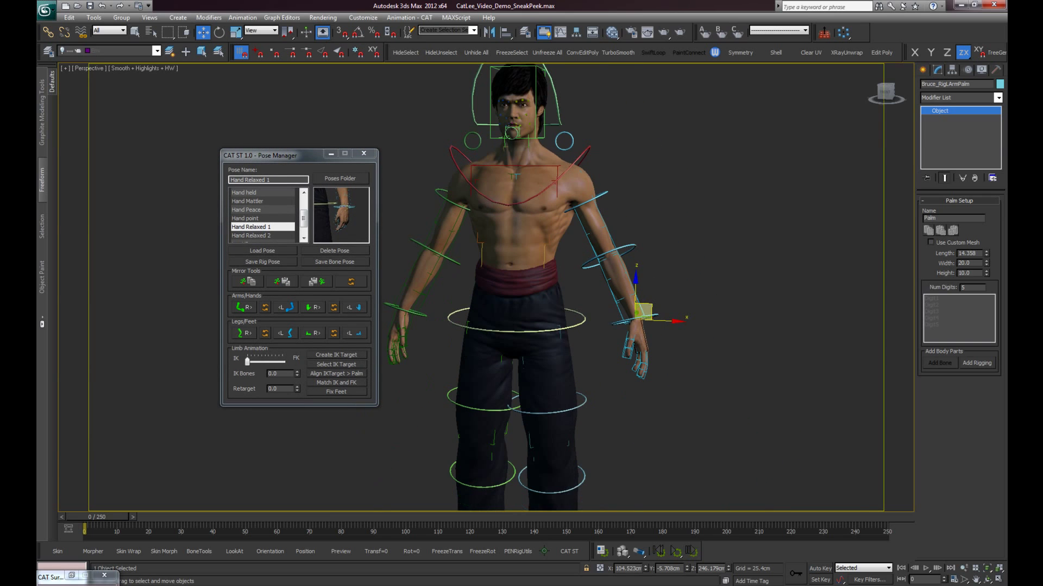
{"action": "left_click", "coordinate": [821, 569]}
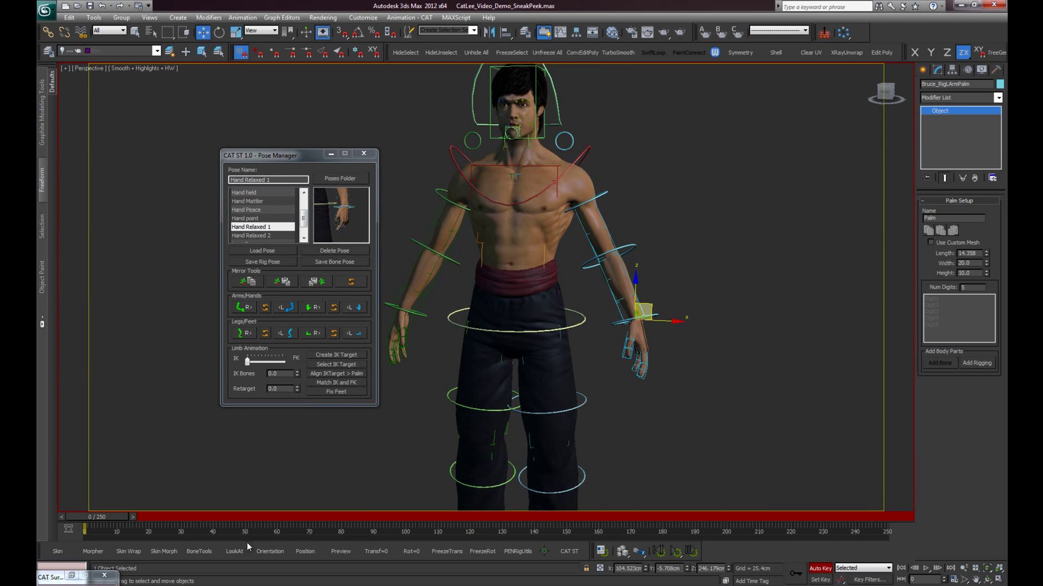
Key the Def Pose at frame 40 and scrub back to review the animation
{"action": "left_click_drag", "start_coordinate": [99, 523], "coordinate": [224, 522]}
{"action": "middle_click_drag", "start_coordinate": [566, 245], "coordinate": [572, 277]}
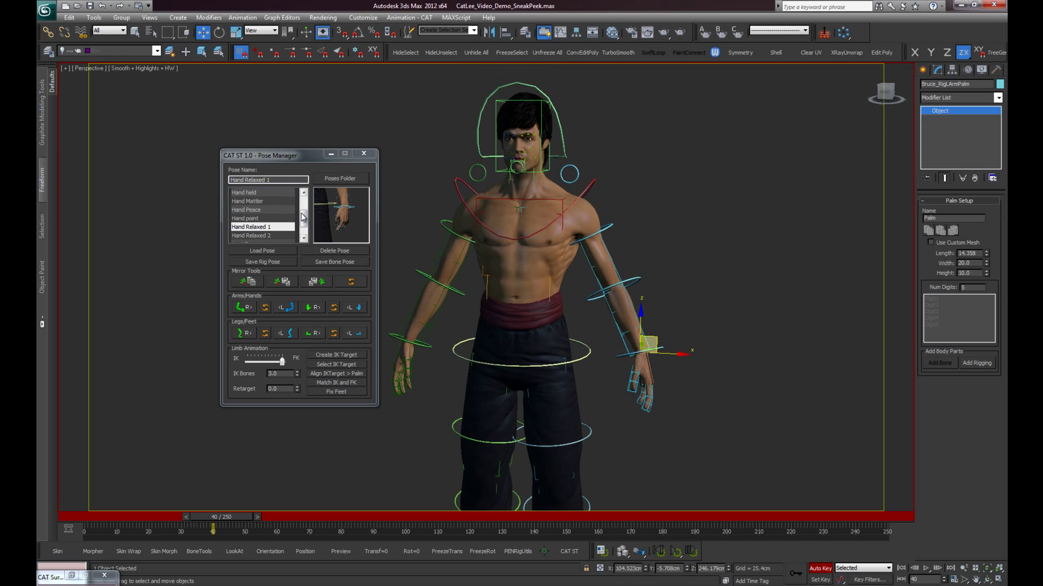
{"action": "scroll", "coordinate": [290, 195], "scroll_direction": "up", "scroll_amount": 2}
{"action": "double_click", "coordinate": [260, 193]}
{"action": "scroll", "coordinate": [460, 234], "scroll_direction": "down", "scroll_amount": 3}
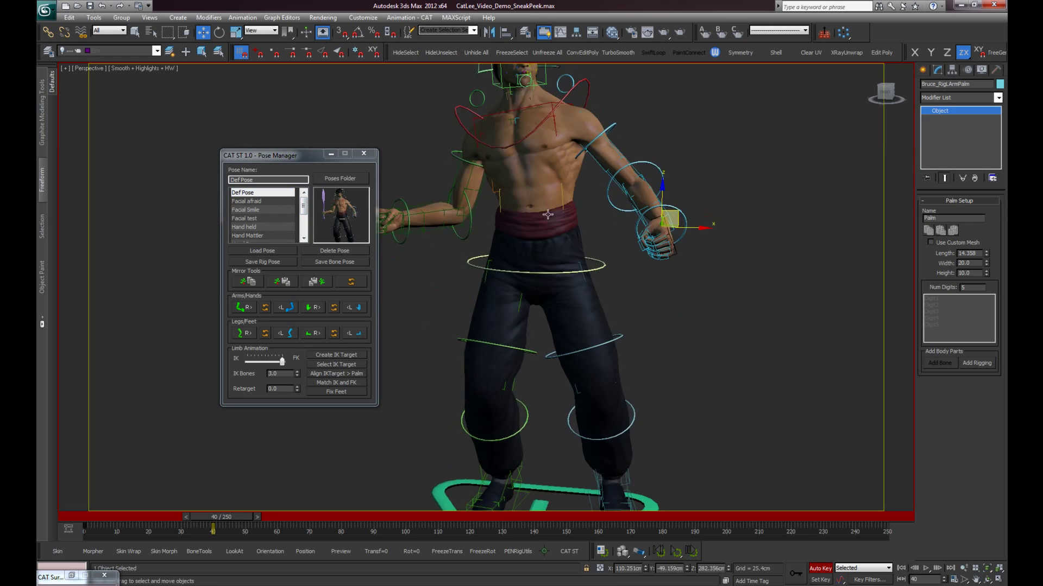
{"action": "scroll", "coordinate": [533, 245], "scroll_direction": "down", "scroll_amount": 4}
{"action": "mouse_move", "coordinate": [236, 516]}
{"action": "left_mouse_down"}
{"action": "mouse_move", "coordinate": [87, 517]}
{"action": "mouse_move", "coordinate": [309, 518]}
{"action": "left_mouse_up"}
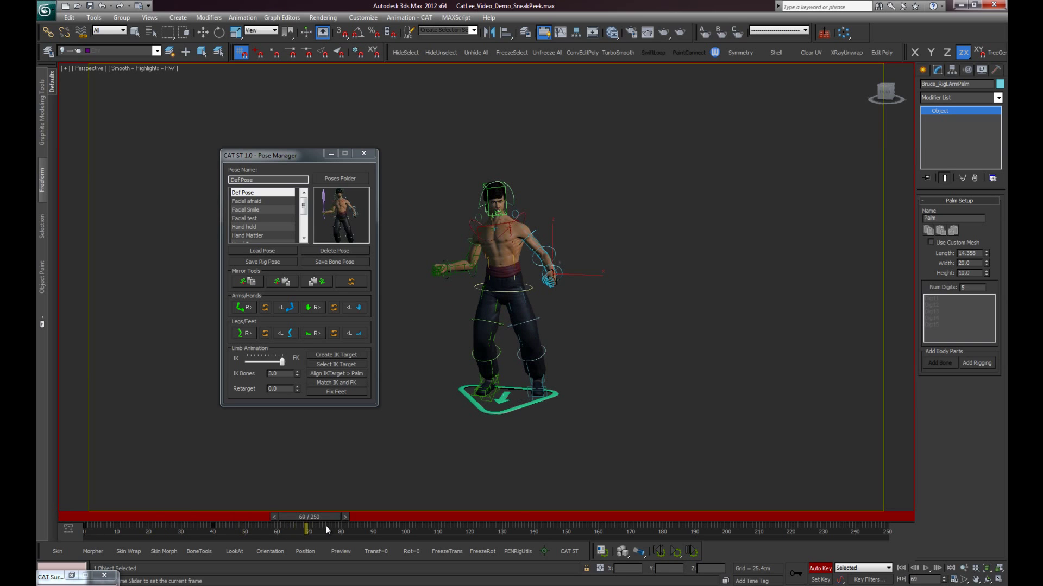
Apply the Sword on Shoulder pose and review earlier frames
{"action": "key", "text": "w"}
{"action": "left_click_drag", "start_coordinate": [304, 209], "coordinate": [304, 224]}
{"action": "double_click", "coordinate": [279, 235]}
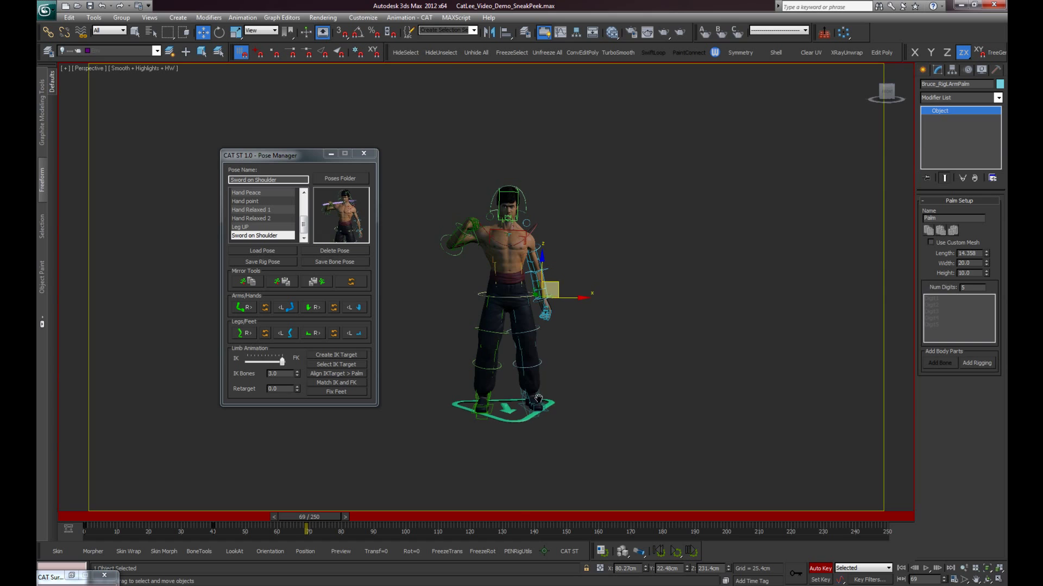
{"action": "scroll", "coordinate": [519, 410], "scroll_direction": "up", "scroll_amount": 3}
{"action": "mouse_move", "coordinate": [328, 517]}
{"action": "left_mouse_down"}
{"action": "mouse_move", "coordinate": [242, 504]}
{"action": "mouse_move", "coordinate": [333, 502]}
{"action": "mouse_move", "coordinate": [286, 503]}
{"action": "mouse_move", "coordinate": [298, 504]}
{"action": "left_mouse_up"}
Load the Def Pose onto the character again and scrub to around frame 51
{"action": "key", "text": "w"}
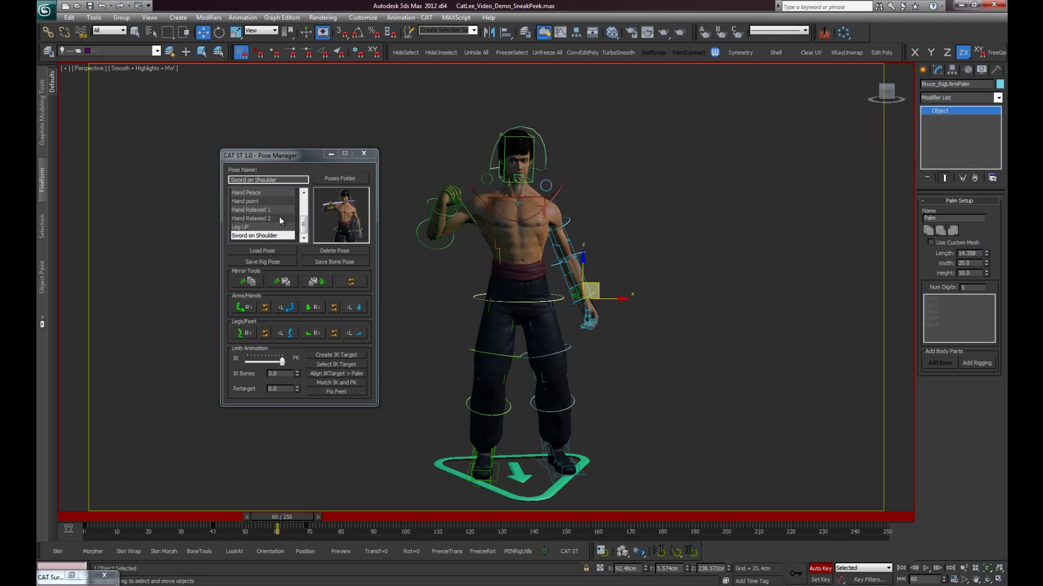
{"action": "scroll", "coordinate": [304, 217], "scroll_direction": "up", "scroll_amount": 5}
{"action": "left_click", "coordinate": [258, 192]}
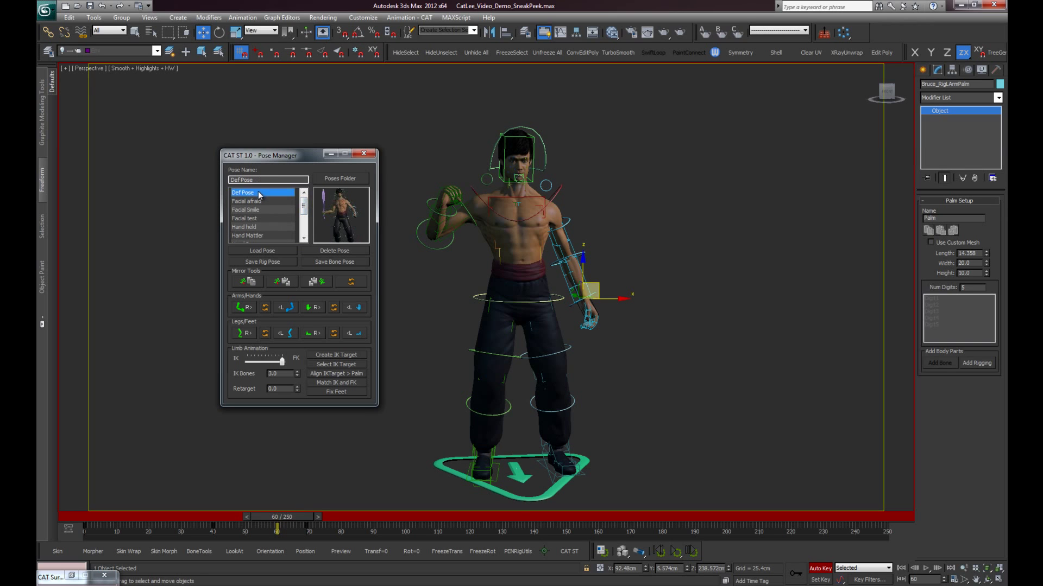
{"action": "left_click", "coordinate": [261, 251]}
{"action": "key", "text": "q"}
{"action": "mouse_move", "coordinate": [305, 506]}
{"action": "left_mouse_down"}
{"action": "mouse_move", "coordinate": [125, 504]}
{"action": "mouse_move", "coordinate": [383, 517]}
{"action": "mouse_move", "coordinate": [363, 520]}
{"action": "left_mouse_up"}
Mirror one arm's pose onto the other at frame 93, then go to frame 92
{"action": "key", "text": "w"}
{"action": "mouse_move", "coordinate": [518, 265]}
{"action": "middle_mouse_down", "text": "alt"}
{"action": "mouse_move", "coordinate": [427, 260]}
{"action": "mouse_move", "coordinate": [601, 289]}
{"action": "mouse_move", "coordinate": [696, 284]}
{"action": "mouse_move", "coordinate": [692, 302]}
{"action": "middle_mouse_up", "text": "alt"}
{"action": "scroll", "coordinate": [600, 289], "scroll_direction": "up", "scroll_amount": 5}
{"action": "left_click_drag", "start_coordinate": [368, 517], "coordinate": [384, 517]}
{"action": "middle_click_drag", "start_coordinate": [575, 253], "coordinate": [629, 240]}
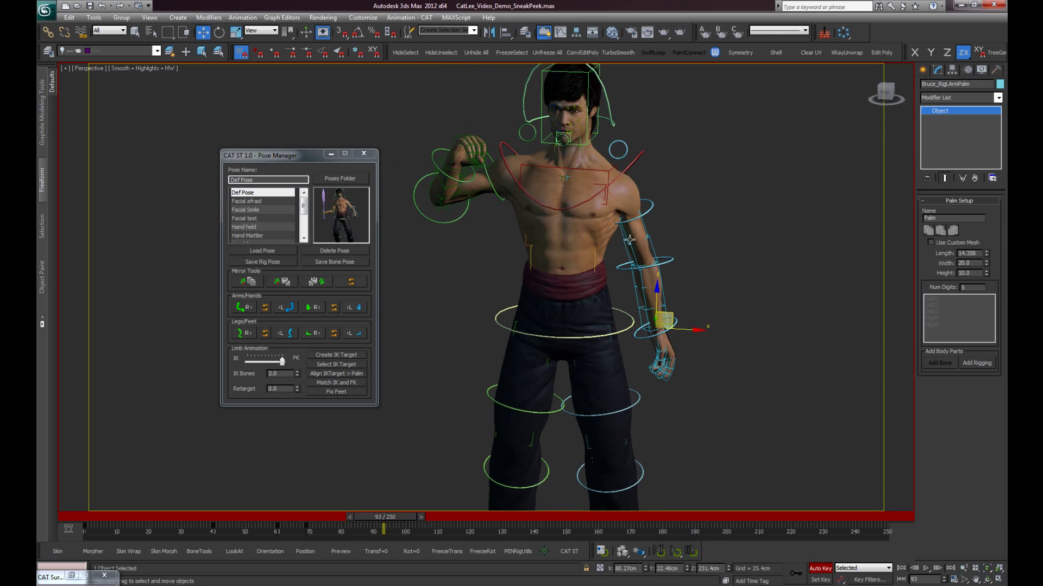
{"action": "left_click", "coordinate": [289, 311]}
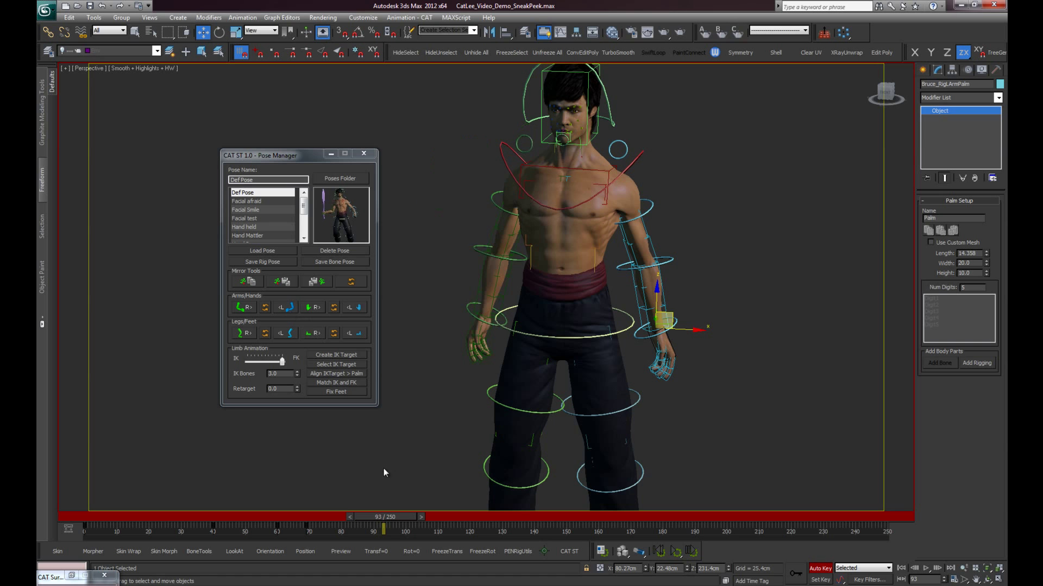
{"action": "mouse_move", "coordinate": [394, 516]}
{"action": "left_mouse_down"}
{"action": "mouse_move", "coordinate": [343, 529]}
{"action": "mouse_move", "coordinate": [379, 532]}
{"action": "mouse_move", "coordinate": [323, 529]}
{"action": "mouse_move", "coordinate": [390, 538]}
{"action": "left_mouse_up"}
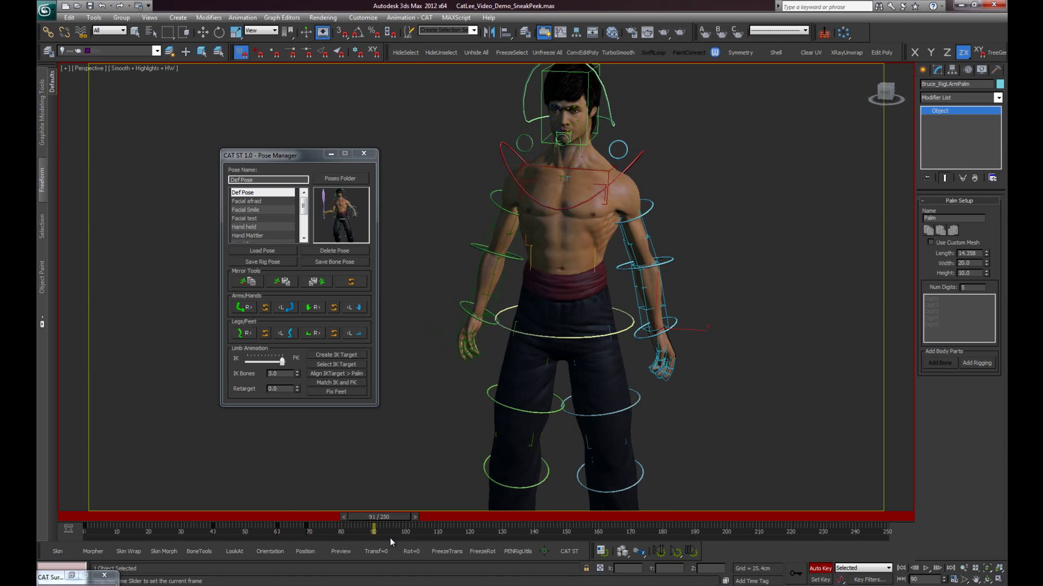
{"action": "key", "text": "w"}
{"action": "middle_click_drag", "start_coordinate": [603, 104], "coordinate": [563, 168]}
Tilt the head control down and forward, reviewing frames 116 back to 89
{"action": "left_click", "coordinate": [564, 168]}
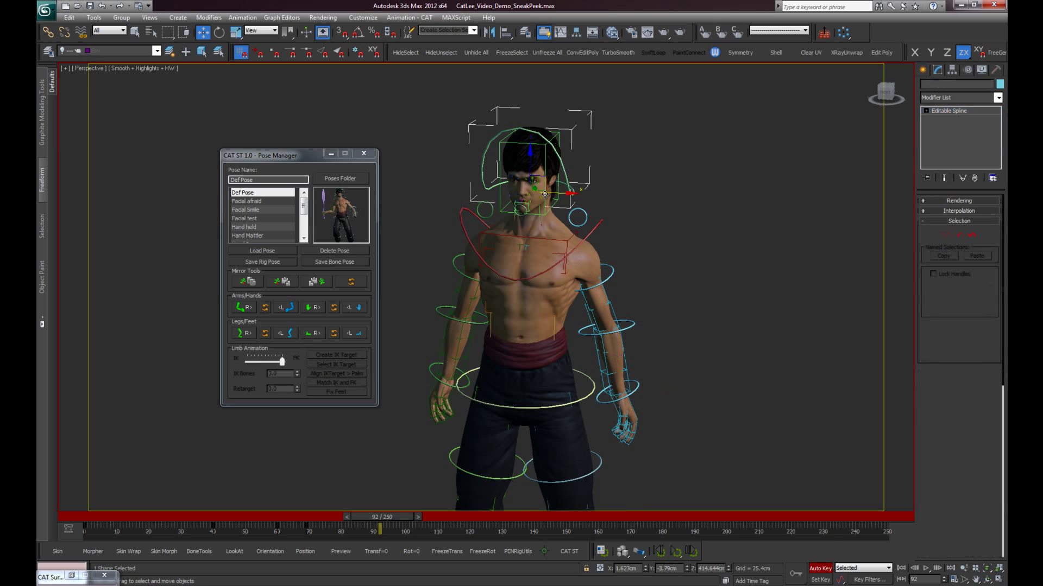
{"action": "key", "text": "e"}
{"action": "left_click_drag", "start_coordinate": [541, 188], "coordinate": [538, 233]}
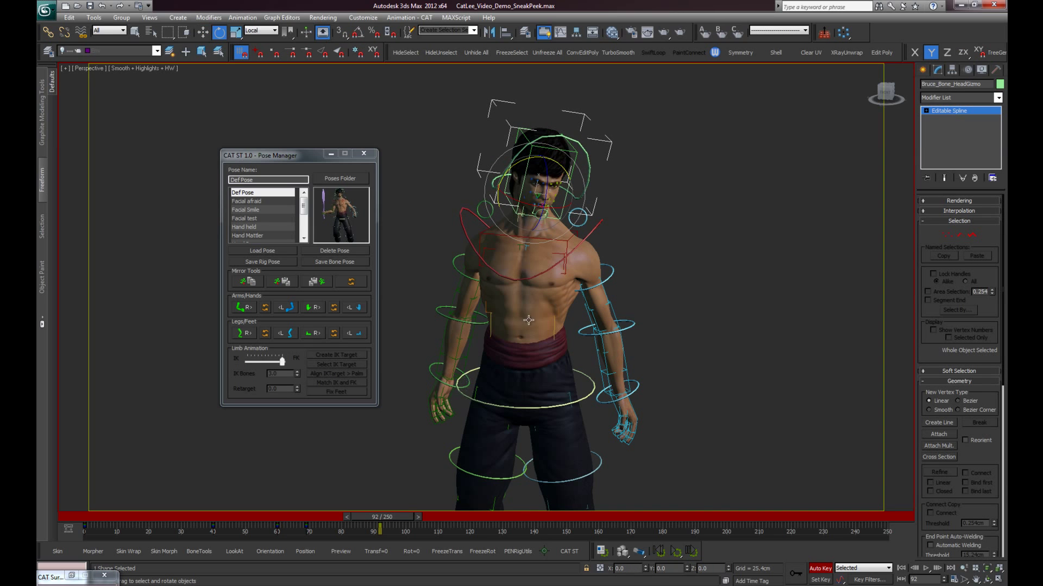
{"action": "scroll", "coordinate": [528, 321], "scroll_direction": "up", "scroll_amount": 3}
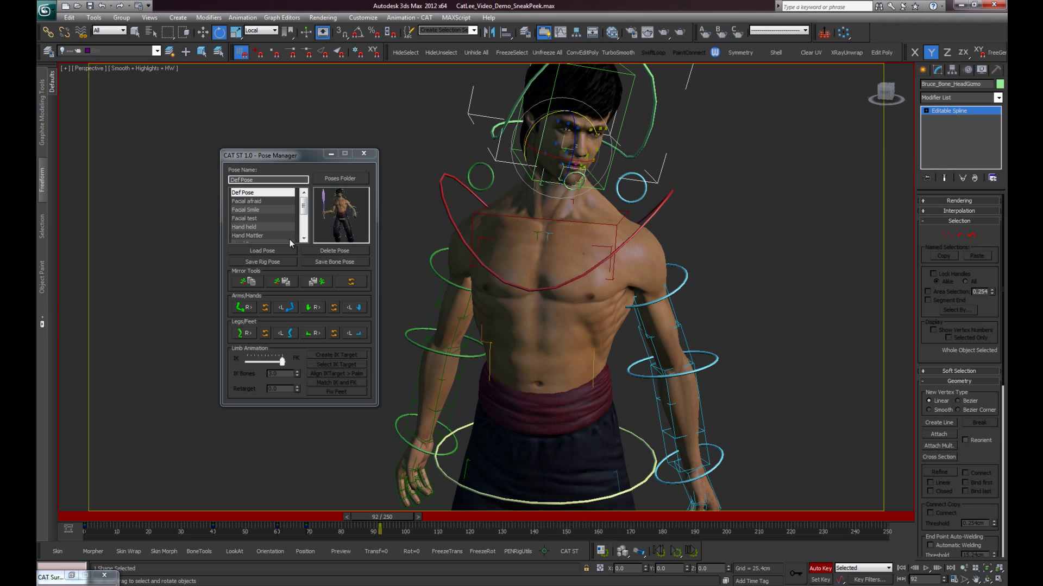
{"action": "left_click", "coordinate": [255, 285]}
{"action": "left_click_drag", "start_coordinate": [428, 517], "coordinate": [478, 521]}
{"action": "mouse_move", "coordinate": [470, 522]}
{"action": "left_mouse_down"}
{"action": "mouse_move", "coordinate": [377, 520]}
{"action": "mouse_move", "coordinate": [422, 521]}
{"action": "left_mouse_up"}
Rotate the head about 7 degrees around X and turn off Auto Key
{"action": "key", "text": "e"}
{"action": "scroll", "coordinate": [577, 353], "scroll_direction": "down", "scroll_amount": 3}
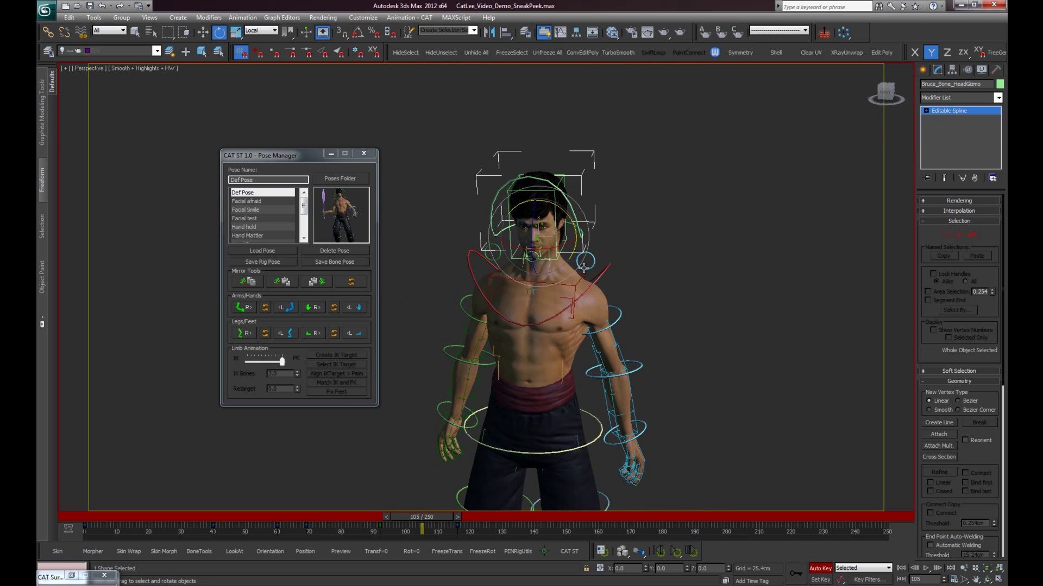
{"action": "scroll", "coordinate": [582, 267], "scroll_direction": "up", "scroll_amount": 2}
{"action": "scroll", "coordinate": [575, 282], "scroll_direction": "up", "scroll_amount": 2}
{"action": "scroll", "coordinate": [568, 304], "scroll_direction": "up", "scroll_amount": 2}
{"action": "scroll", "coordinate": [559, 321], "scroll_direction": "up", "scroll_amount": 3}
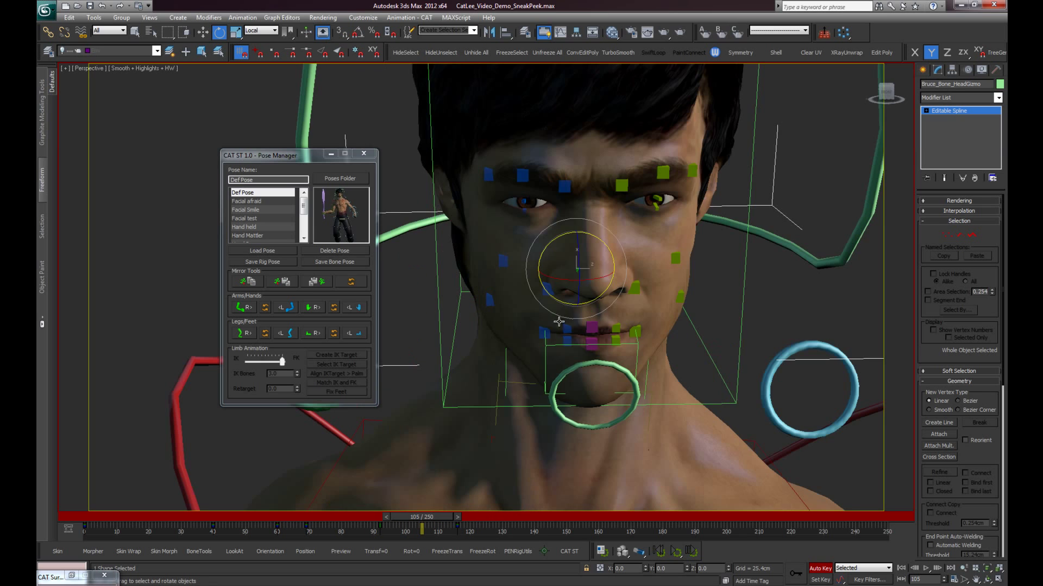
{"action": "left_click_drag", "start_coordinate": [600, 274], "coordinate": [604, 268]}
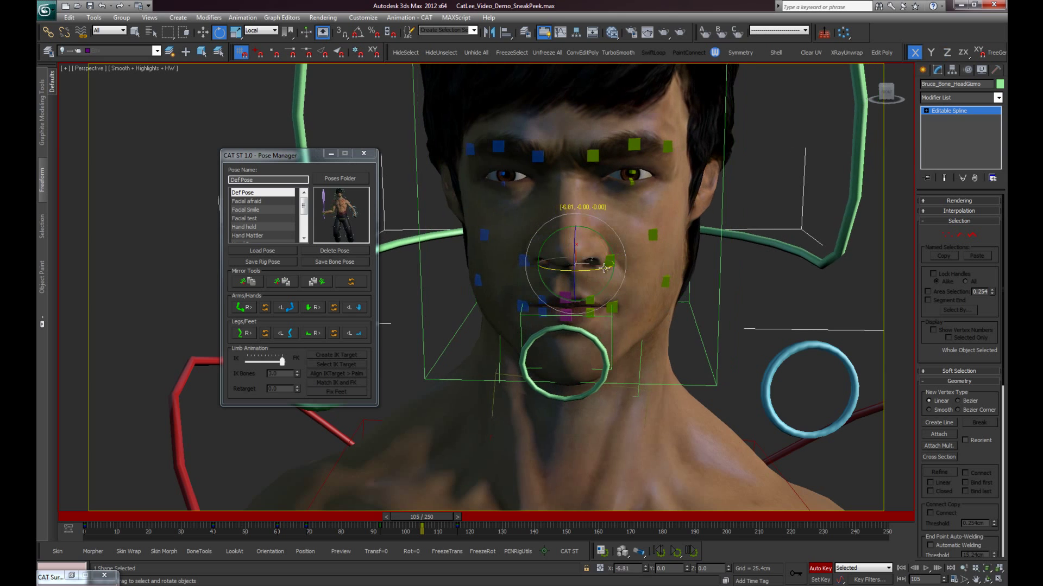
{"action": "left_click", "coordinate": [820, 569]}
{"action": "middle_click_drag", "start_coordinate": [641, 282], "coordinate": [665, 270], "text": "alt"}
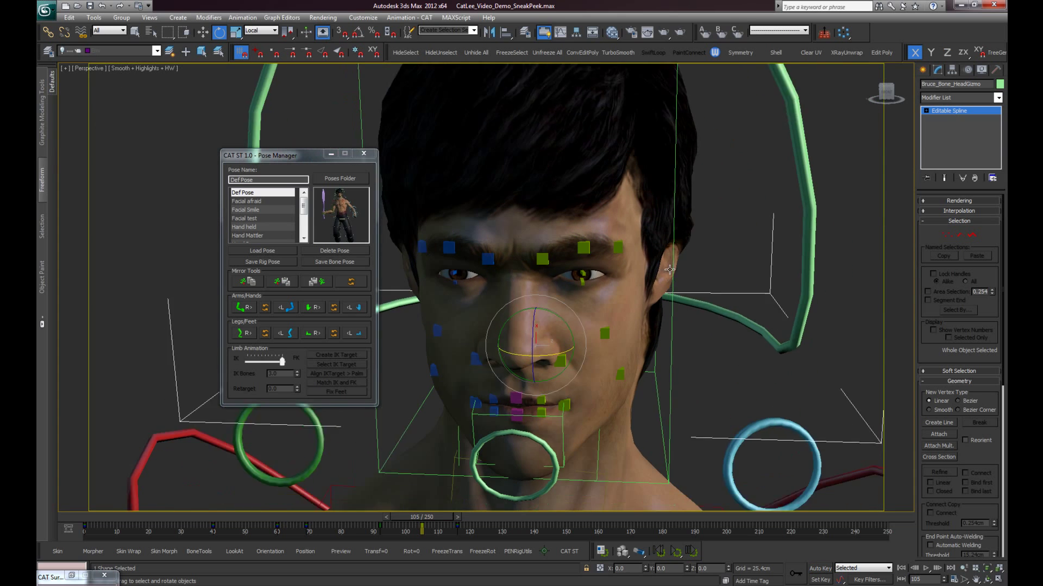
Raise the left eyebrow control and mirror it onto the right eyebrow
{"action": "left_click", "coordinate": [600, 175]}
{"action": "right_click", "coordinate": [604, 160]}
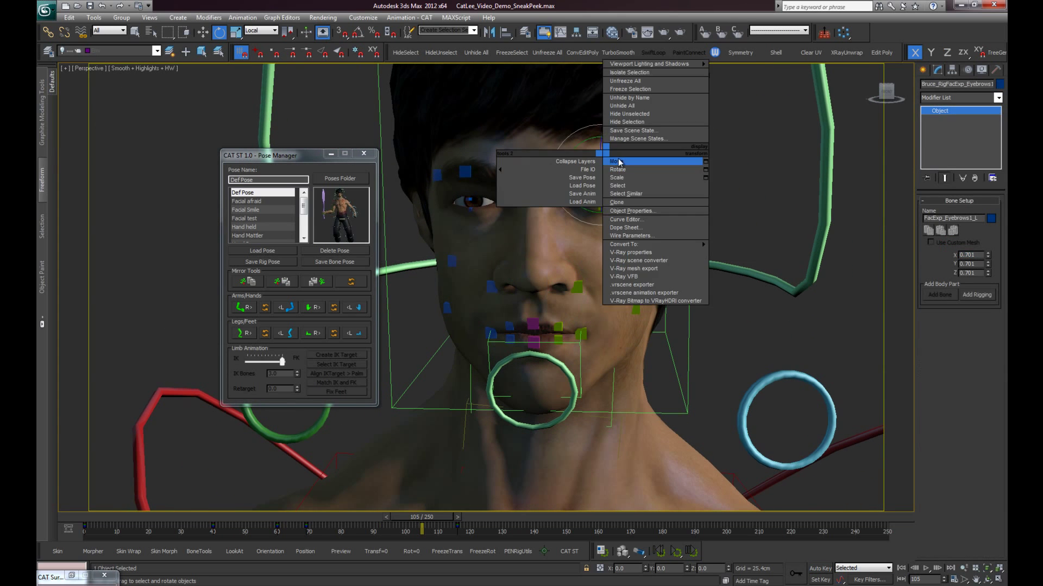
{"action": "left_click", "coordinate": [630, 163]}
{"action": "left_click_drag", "start_coordinate": [607, 152], "coordinate": [609, 107]}
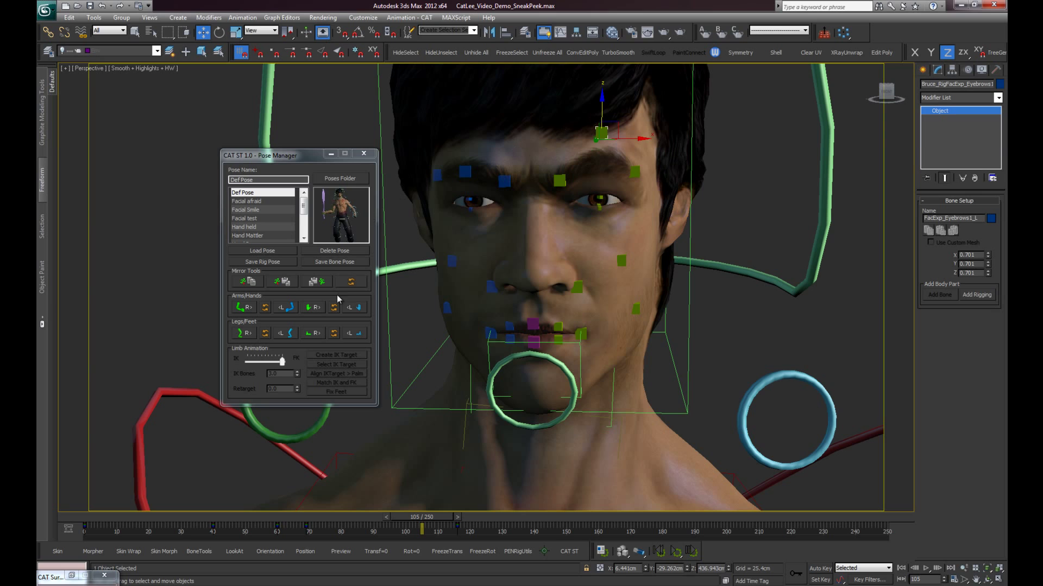
{"action": "left_click", "coordinate": [253, 282]}
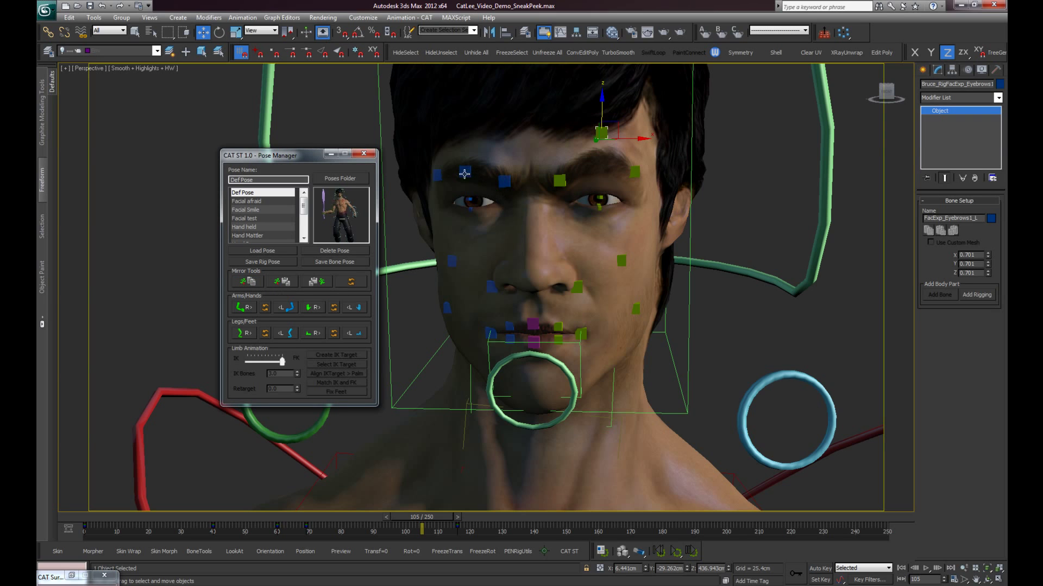
{"action": "left_click", "coordinate": [464, 173]}
{"action": "left_click", "coordinate": [322, 281]}
Pull the left mouth corner up into a smile and mirror it to the right corner
{"action": "left_click", "coordinate": [547, 263]}
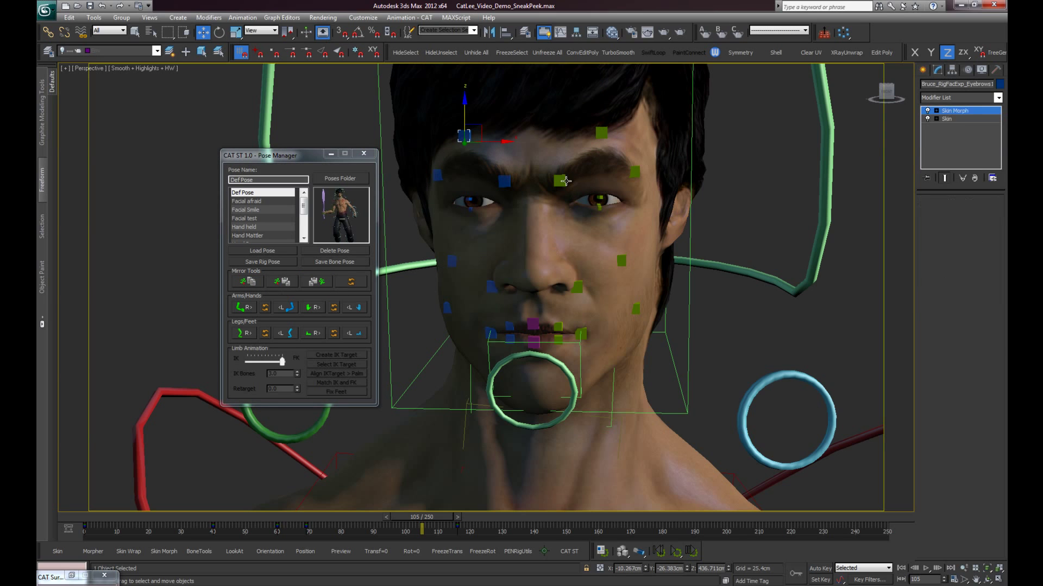
{"action": "left_click_drag", "start_coordinate": [583, 334], "coordinate": [622, 269]}
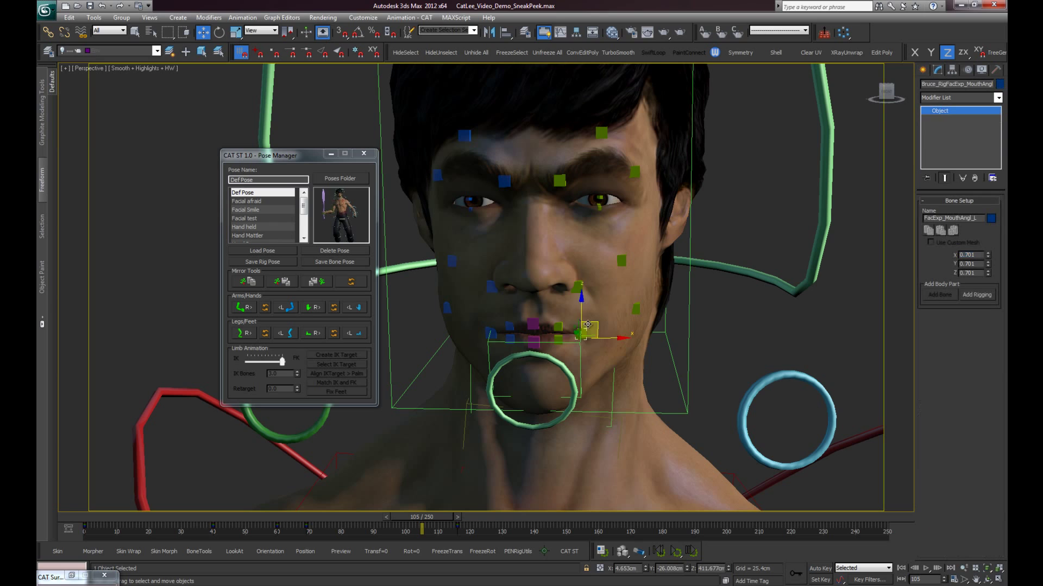
{"action": "left_click", "coordinate": [253, 283]}
{"action": "left_click", "coordinate": [487, 332]}
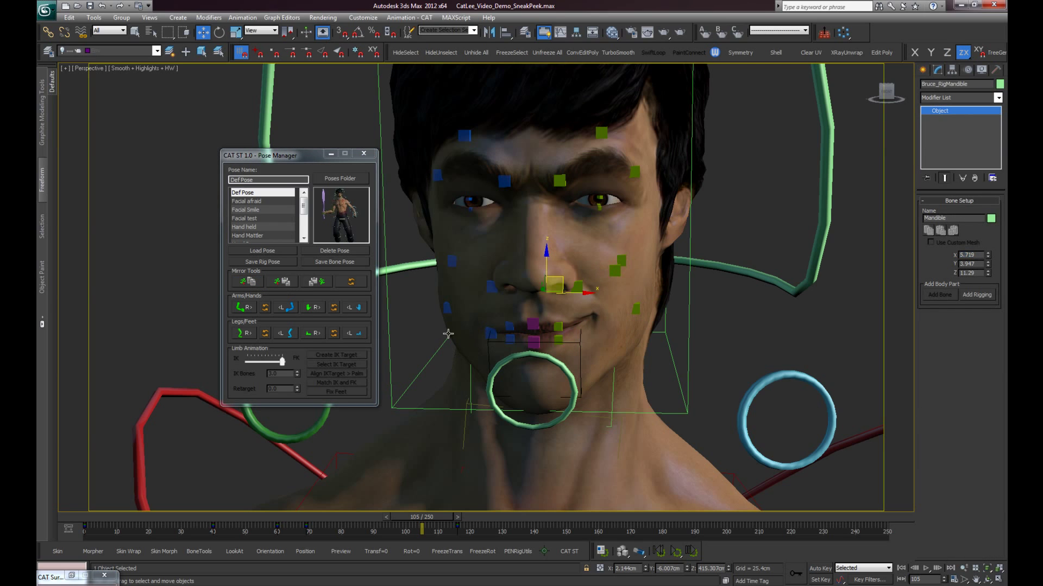
{"action": "middle_click_drag", "start_coordinate": [448, 333], "coordinate": [510, 338], "text": "alt"}
{"action": "left_click", "coordinate": [500, 330]}
{"action": "left_click", "coordinate": [323, 285]}
View the head from the side and select the chest control
{"action": "mouse_move", "coordinate": [489, 304]}
{"action": "middle_mouse_down", "text": "alt"}
{"action": "mouse_move", "coordinate": [552, 306]}
{"action": "mouse_move", "coordinate": [593, 249]}
{"action": "mouse_move", "coordinate": [579, 259]}
{"action": "mouse_move", "coordinate": [689, 238]}
{"action": "middle_mouse_up", "text": "alt"}
{"action": "scroll", "coordinate": [552, 306], "scroll_direction": "down", "scroll_amount": 3}
{"action": "scroll", "coordinate": [573, 321], "scroll_direction": "down", "scroll_amount": 2}
{"action": "scroll", "coordinate": [579, 259], "scroll_direction": "up", "scroll_amount": 1}
{"action": "left_click", "coordinate": [614, 237]}
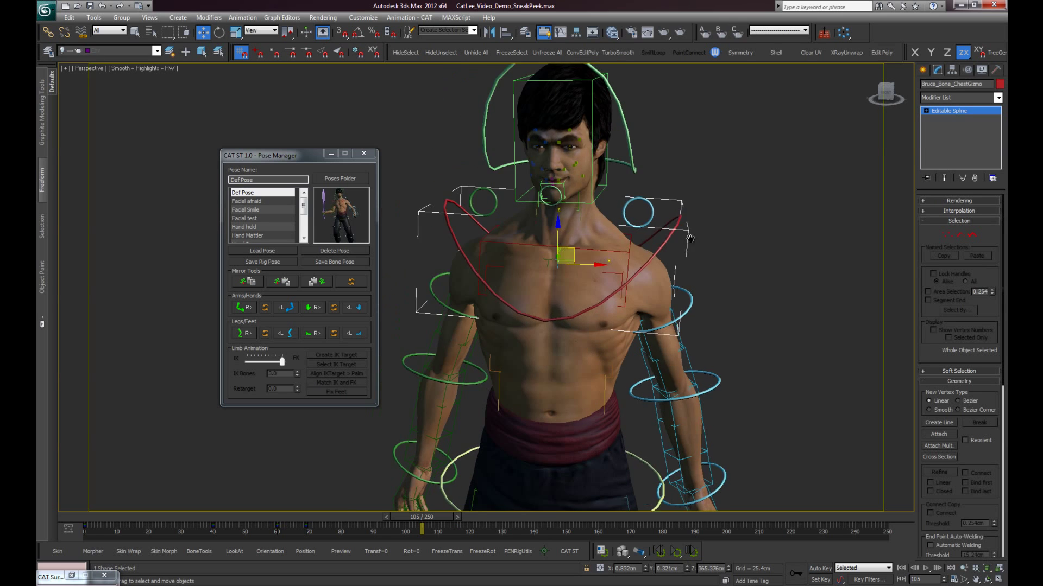
Twist the chest control about 26 degrees, then rotate it slightly further
{"action": "scroll", "coordinate": [640, 243], "scroll_direction": "down", "scroll_amount": 2}
{"action": "key", "text": "e"}
{"action": "mouse_move", "coordinate": [568, 241]}
{"action": "left_mouse_down"}
{"action": "mouse_move", "coordinate": [580, 262]}
{"action": "mouse_move", "coordinate": [505, 242]}
{"action": "left_mouse_up"}
{"action": "left_click", "coordinate": [492, 264]}
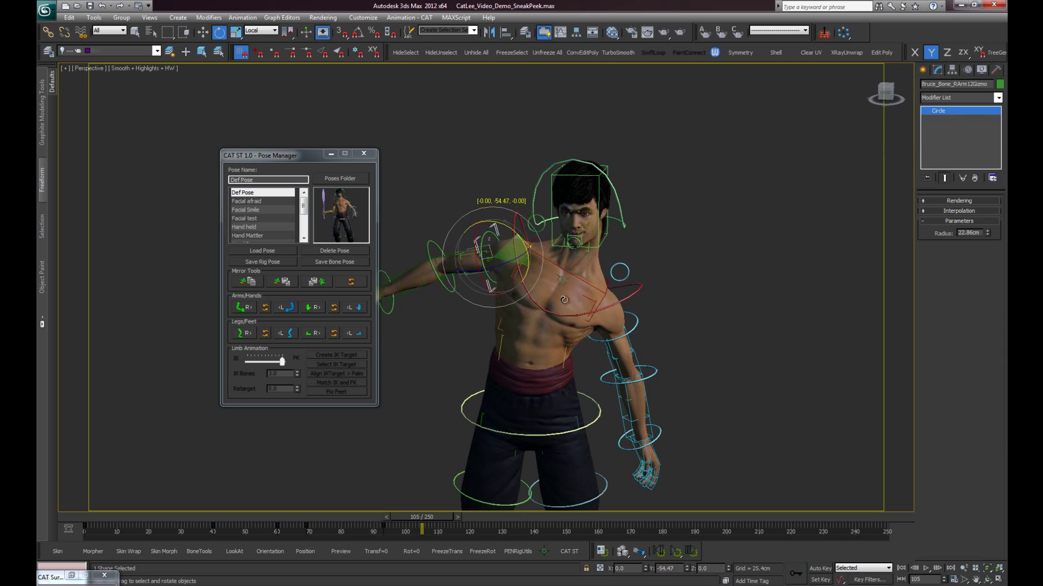
{"action": "left_click", "coordinate": [631, 292]}
{"action": "left_click_drag", "start_coordinate": [631, 285], "coordinate": [387, 295]}
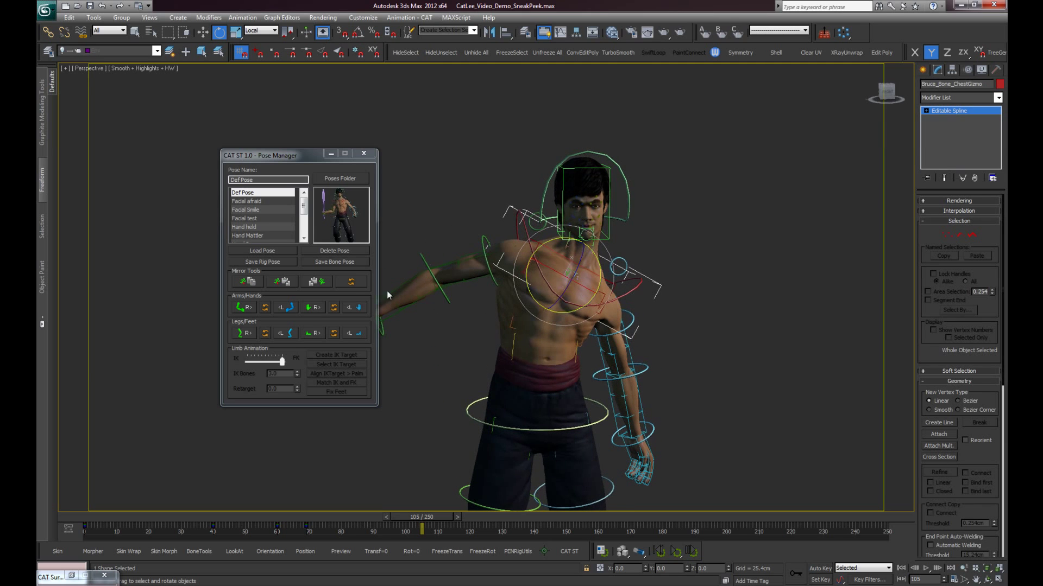
Swap the arm poses, copy right arm to left, and raise the left shoulder outward
{"action": "left_click", "coordinate": [352, 282]}
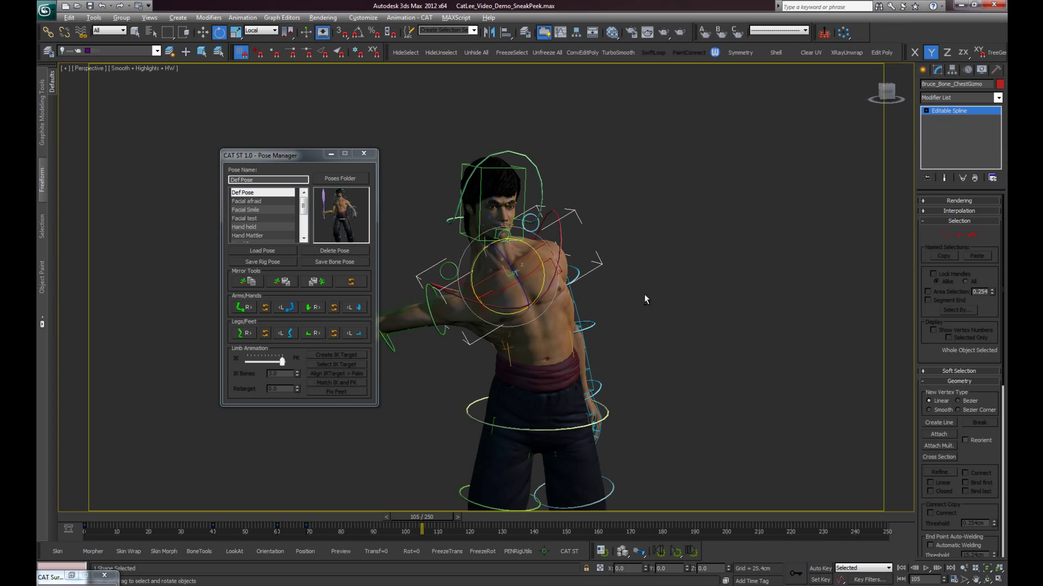
{"action": "left_click", "coordinate": [286, 312]}
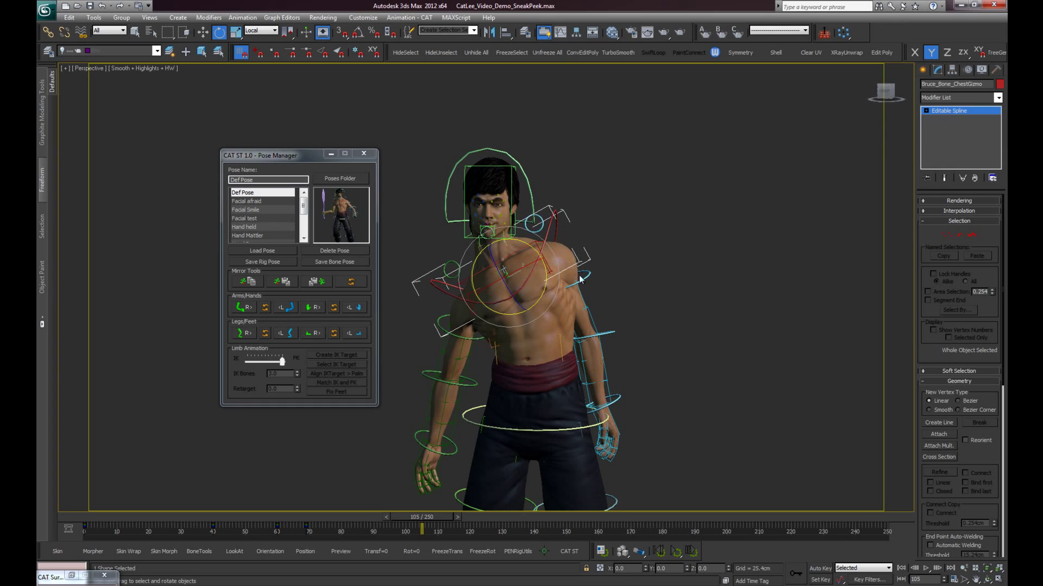
{"action": "left_click", "coordinate": [586, 277]}
{"action": "left_click_drag", "start_coordinate": [594, 258], "coordinate": [585, 235]}
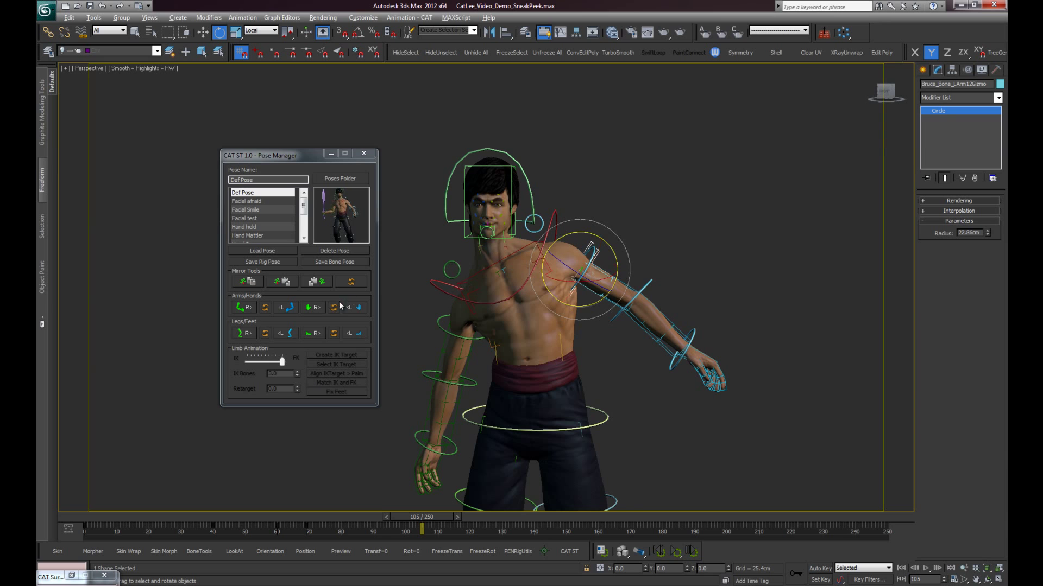
{"action": "middle_click_drag", "start_coordinate": [597, 326], "coordinate": [819, 321], "text": "alt"}
{"action": "middle_click_drag", "start_coordinate": [693, 258], "coordinate": [687, 213]}
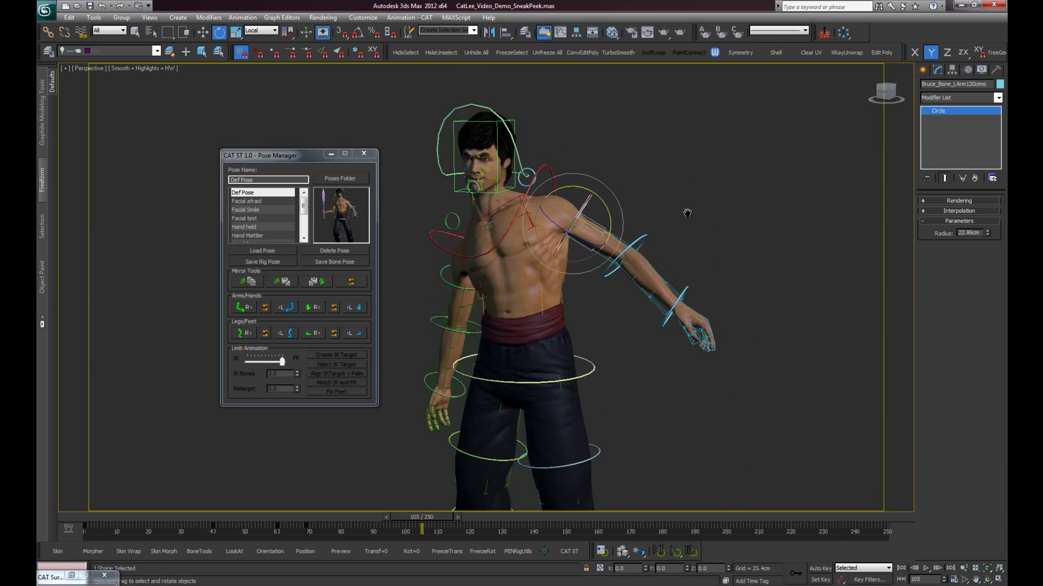
{"action": "scroll", "coordinate": [687, 213], "scroll_direction": "down", "scroll_amount": 3}
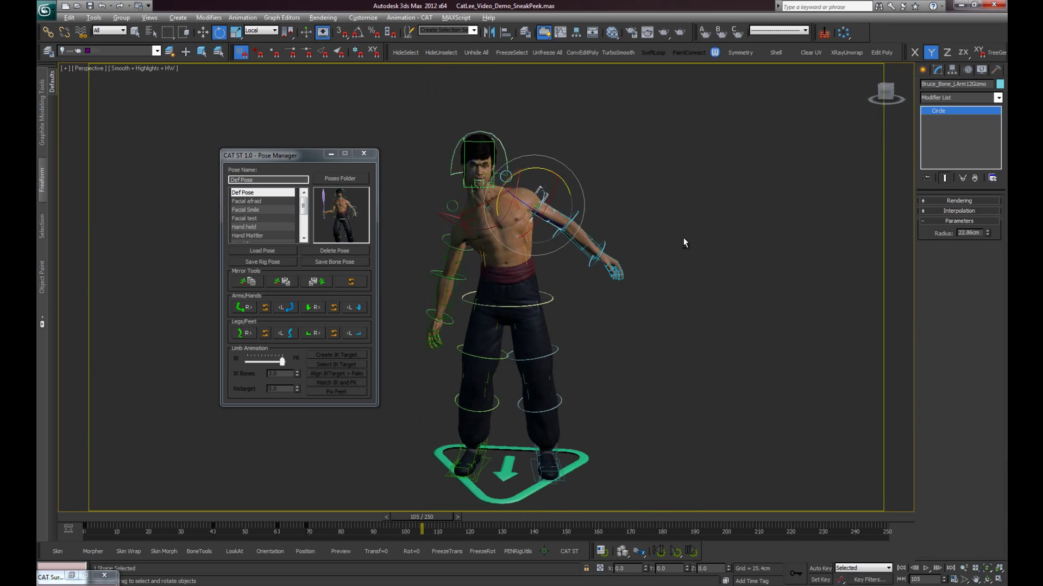
{"action": "left_click", "coordinate": [71, 577]}
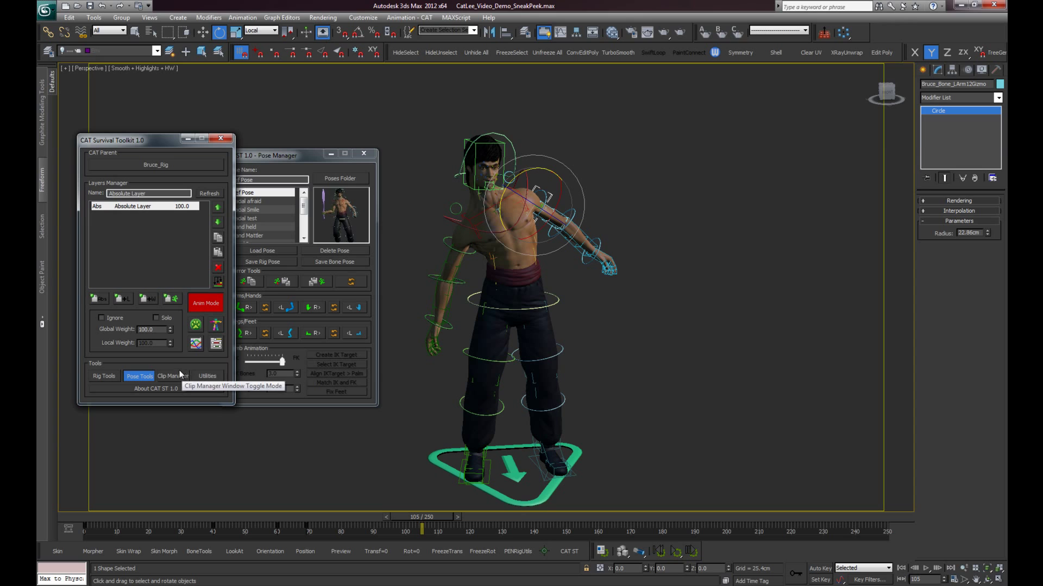
Delete the Absolute Layer to return the rig to setup pose, and drag the Pose Manager aside
{"action": "left_click", "coordinate": [218, 268]}
{"action": "left_click_drag", "start_coordinate": [304, 157], "coordinate": [351, 146]}
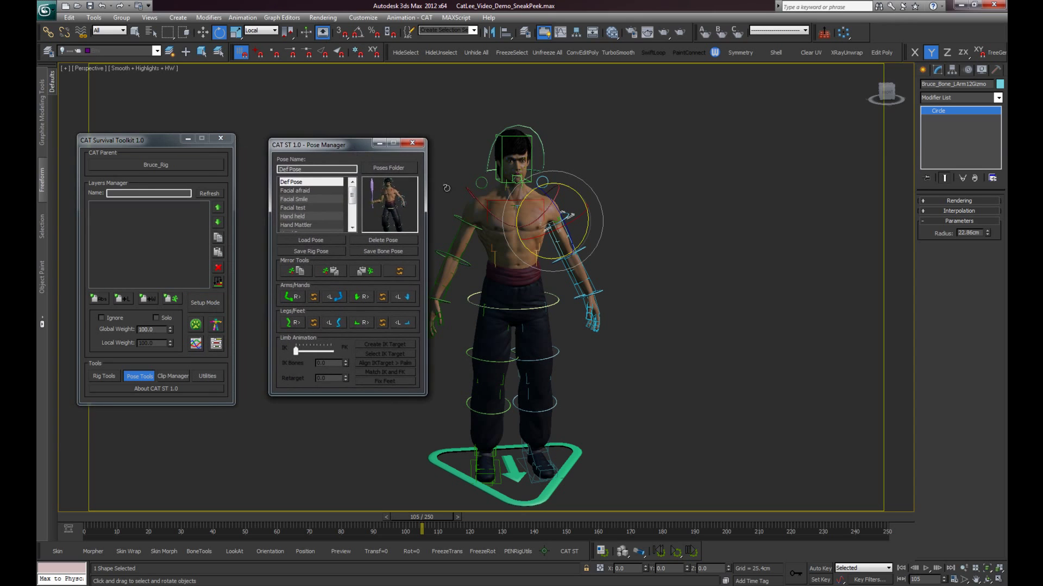